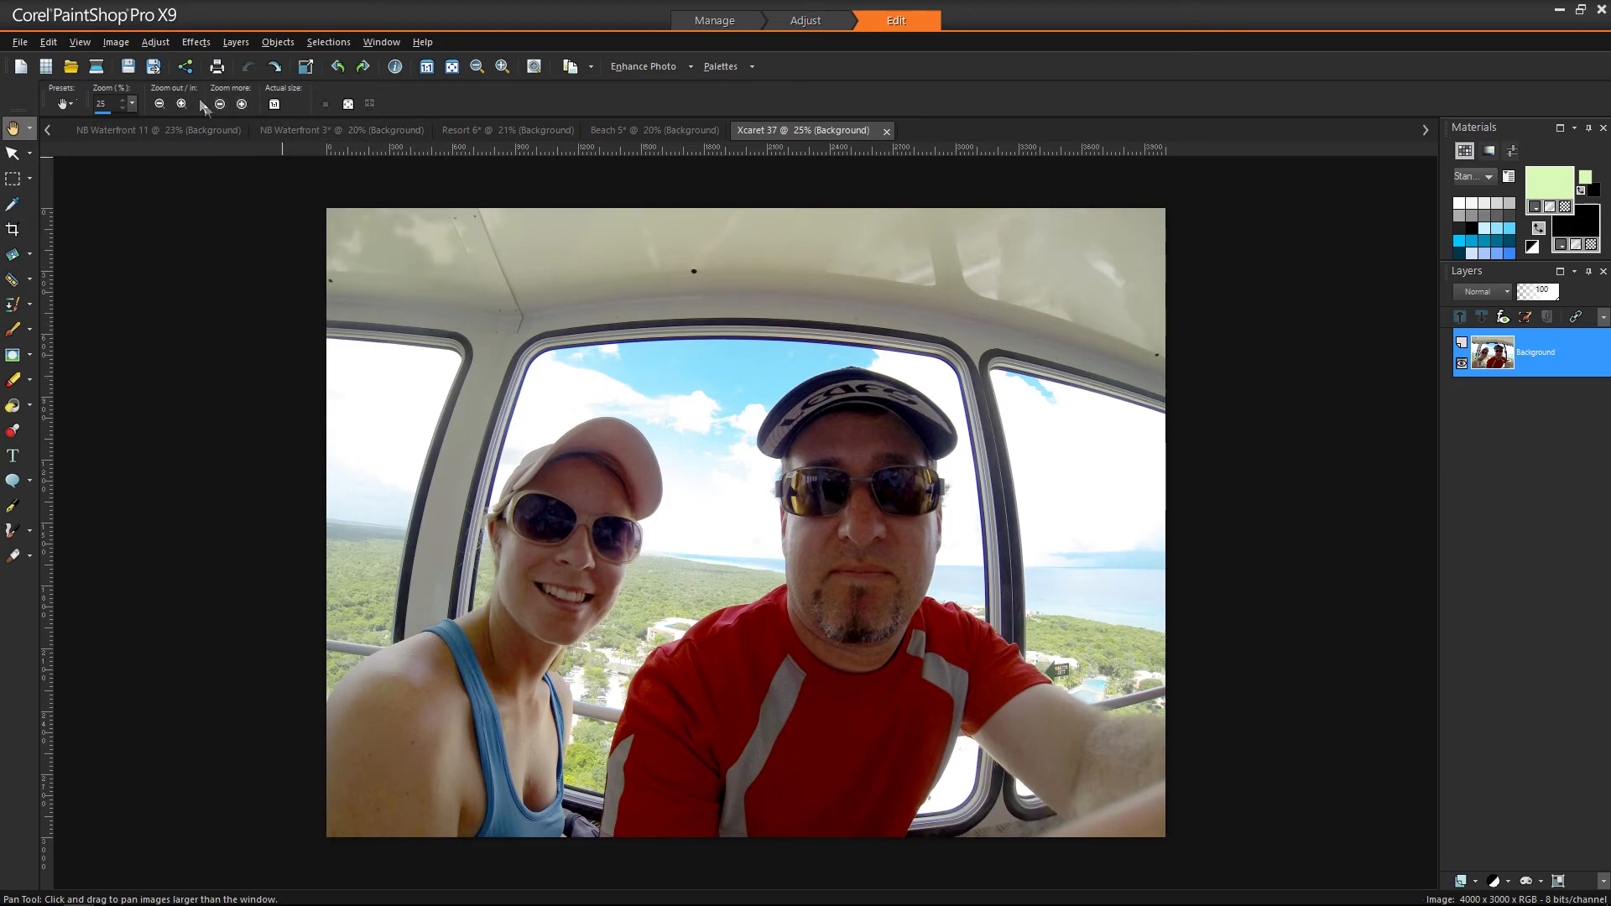
# Step: Apply Fisheye Distortion Correction to the Xcaret 37 photo with a field of view of 100
pyautogui.click(154, 43)
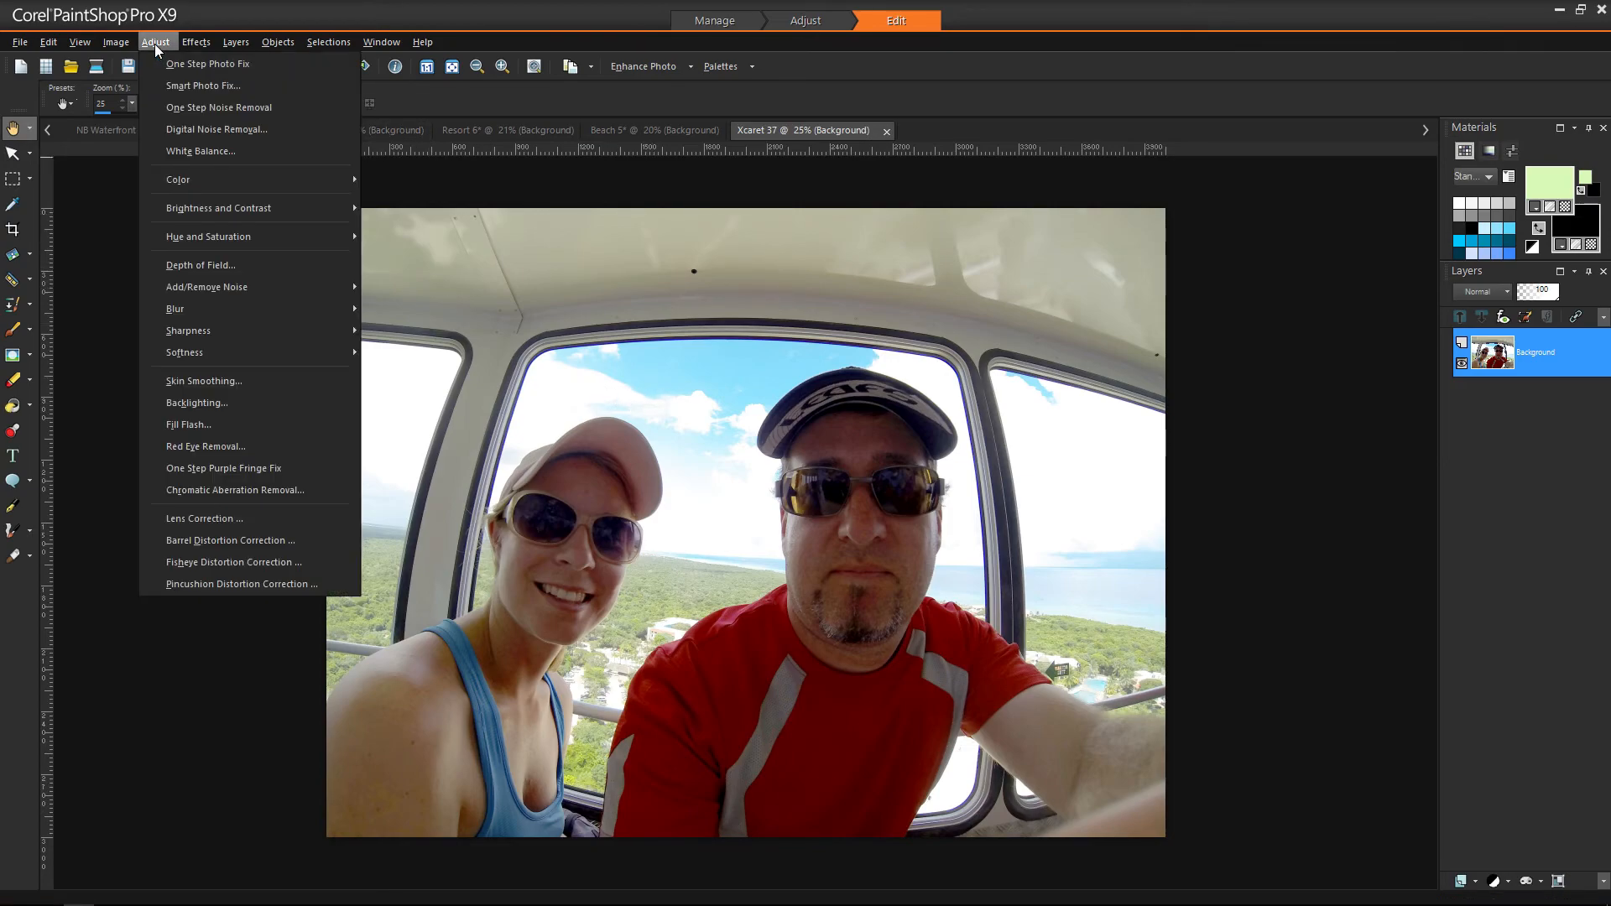
pyautogui.click(234, 562)
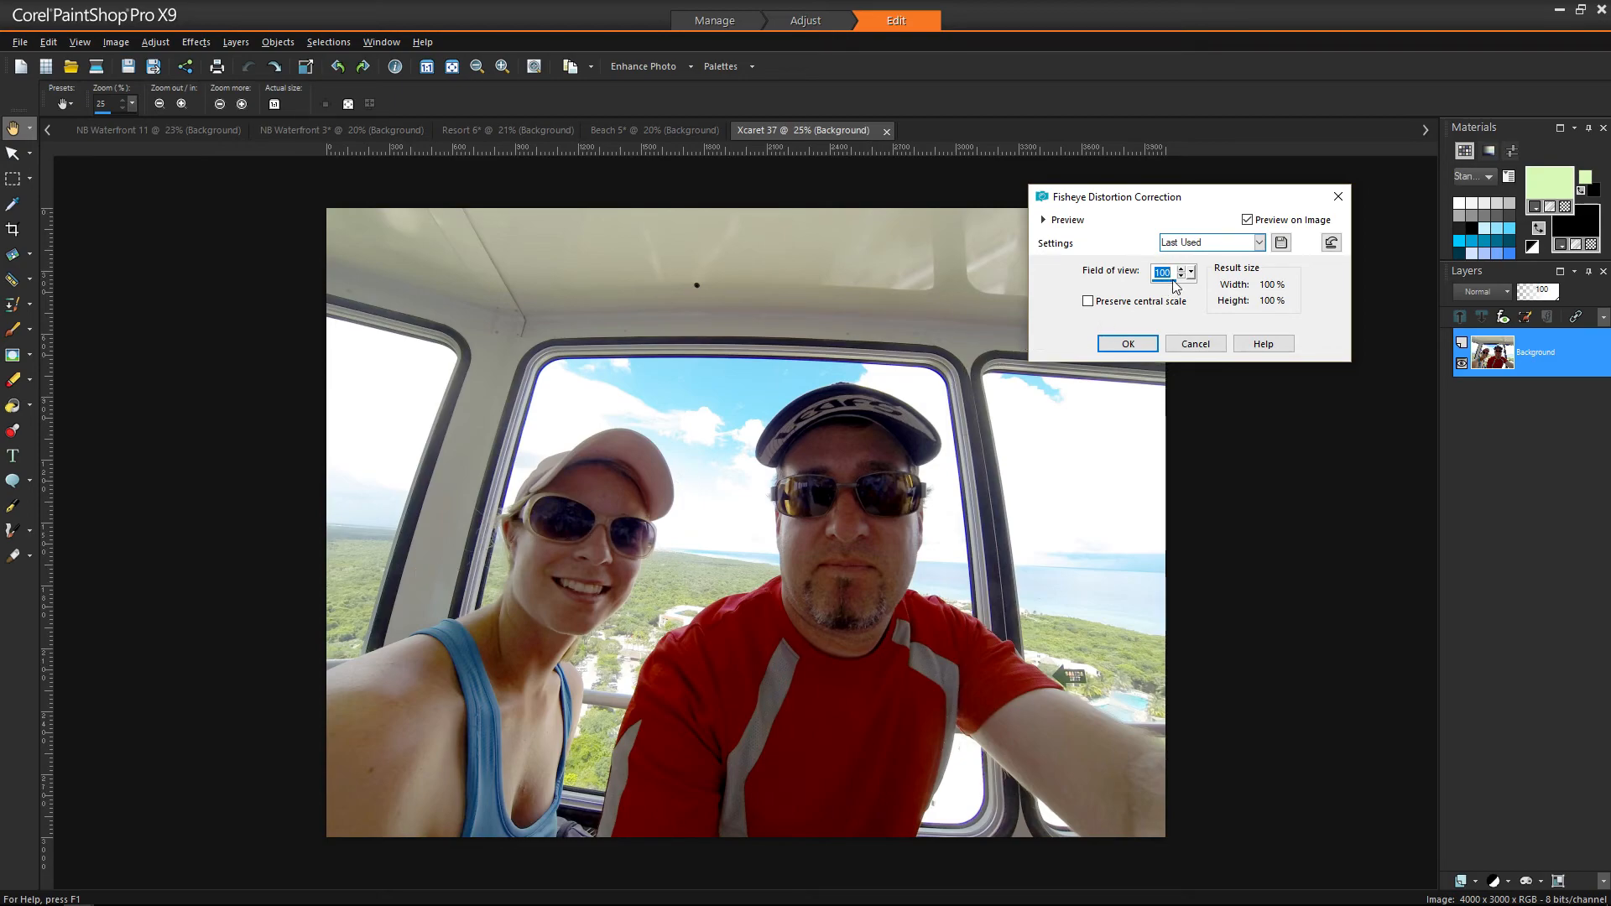
pyautogui.click(1133, 344)
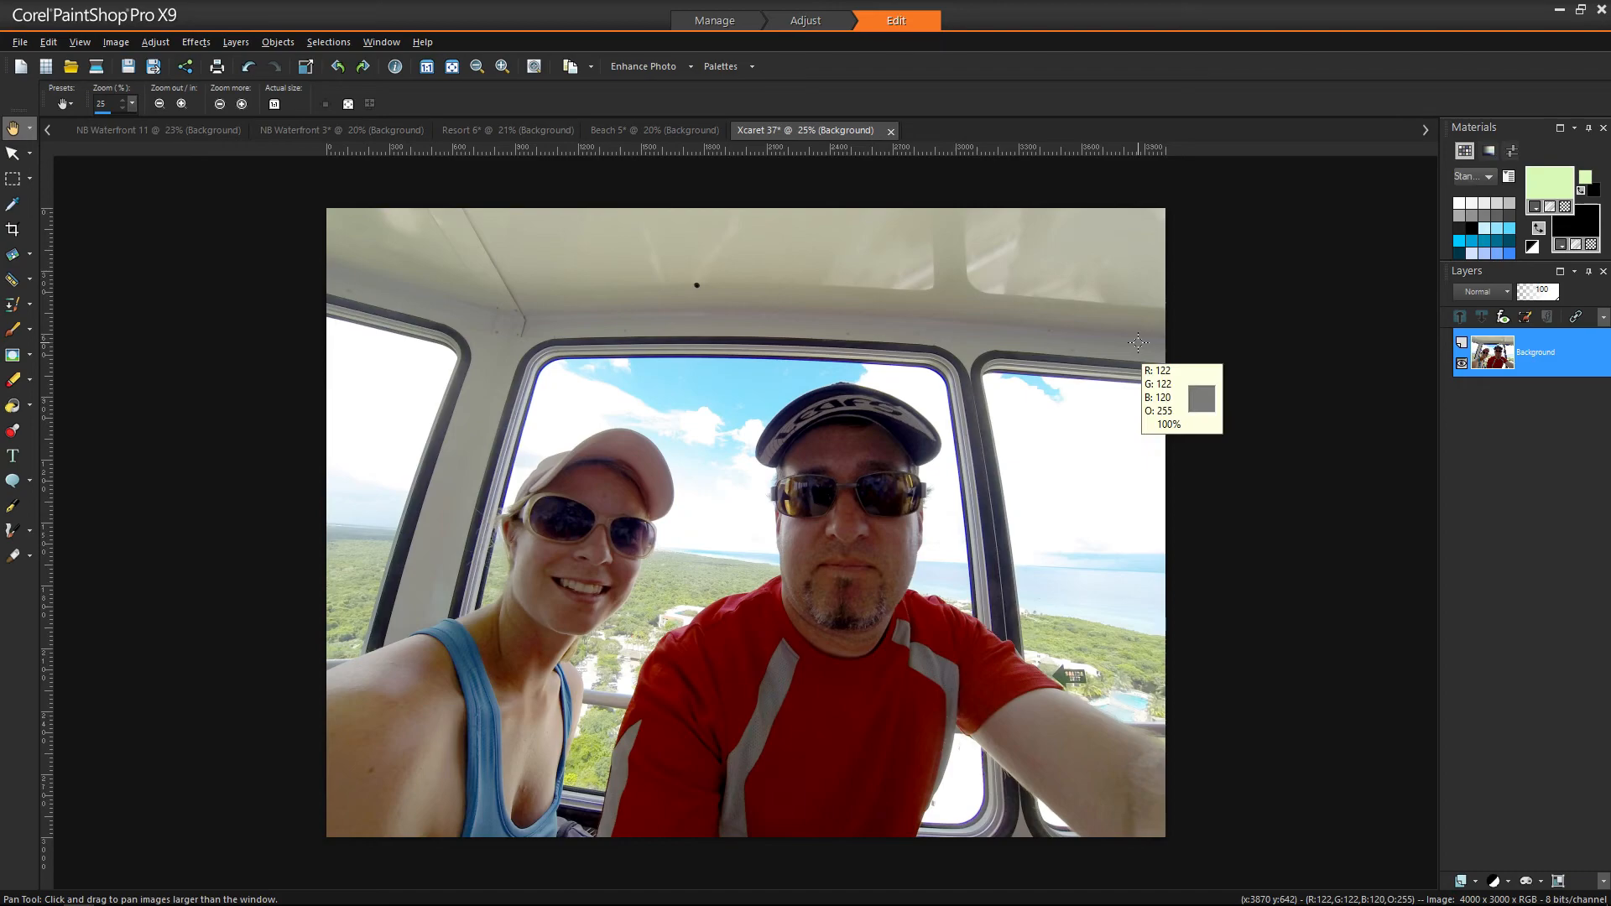
# Step: Compare the photo with and without the fisheye correction by repeatedly undoing and redoing it, ending with the correction undone
pyautogui.hotkey('ctrl', 'z')
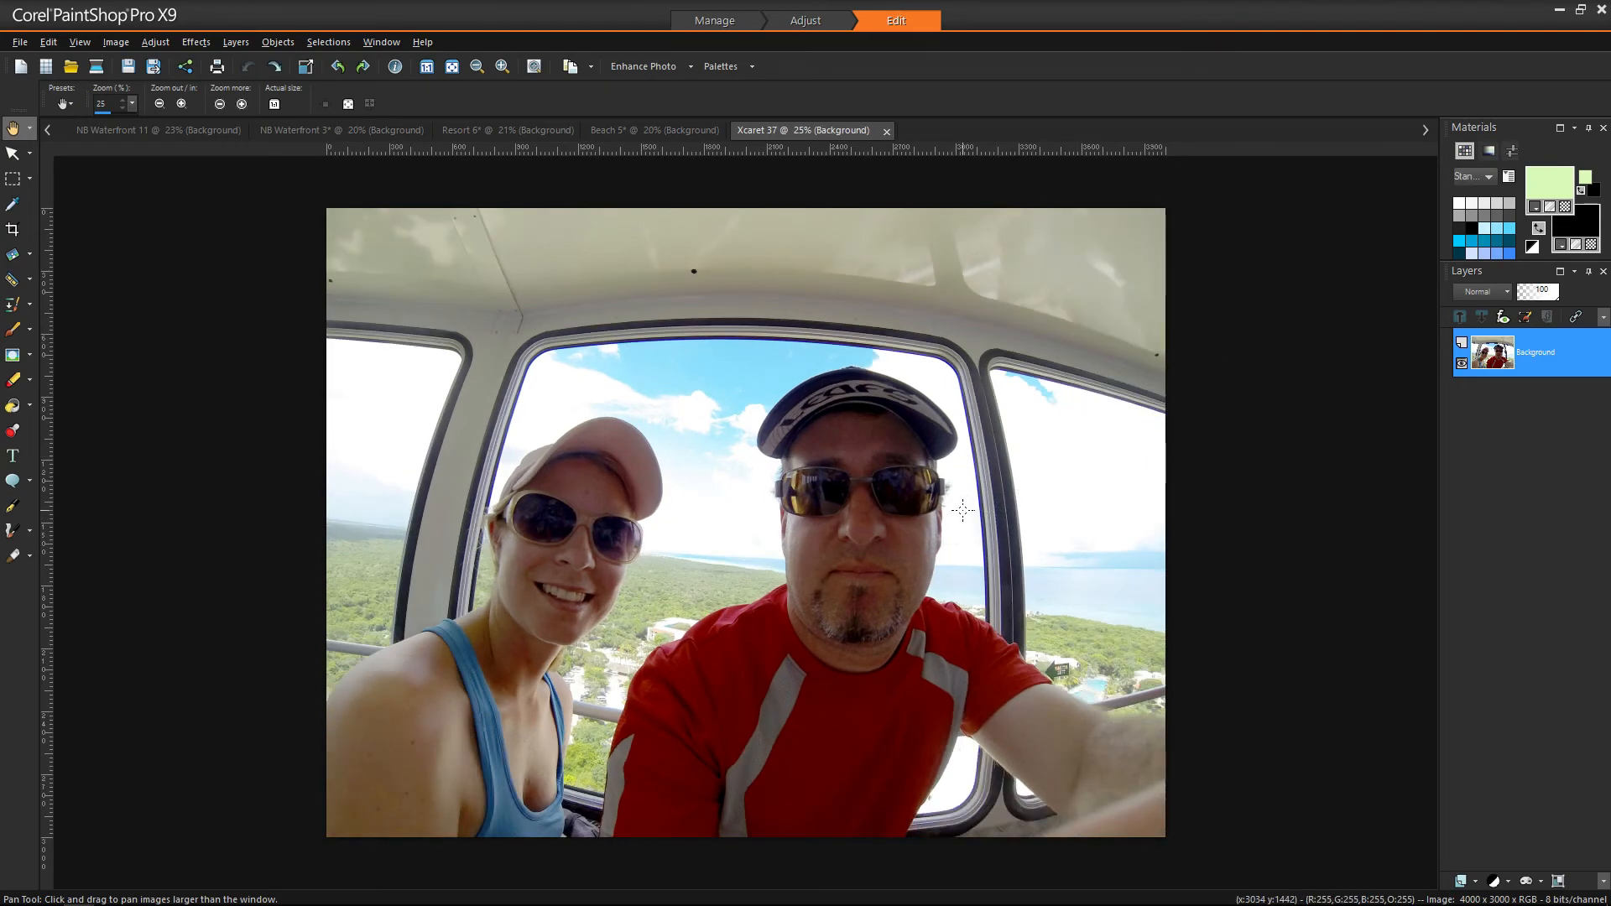
pyautogui.moveTo(962, 510)
pyautogui.hotkey('ctrl', 'alt', 'z')
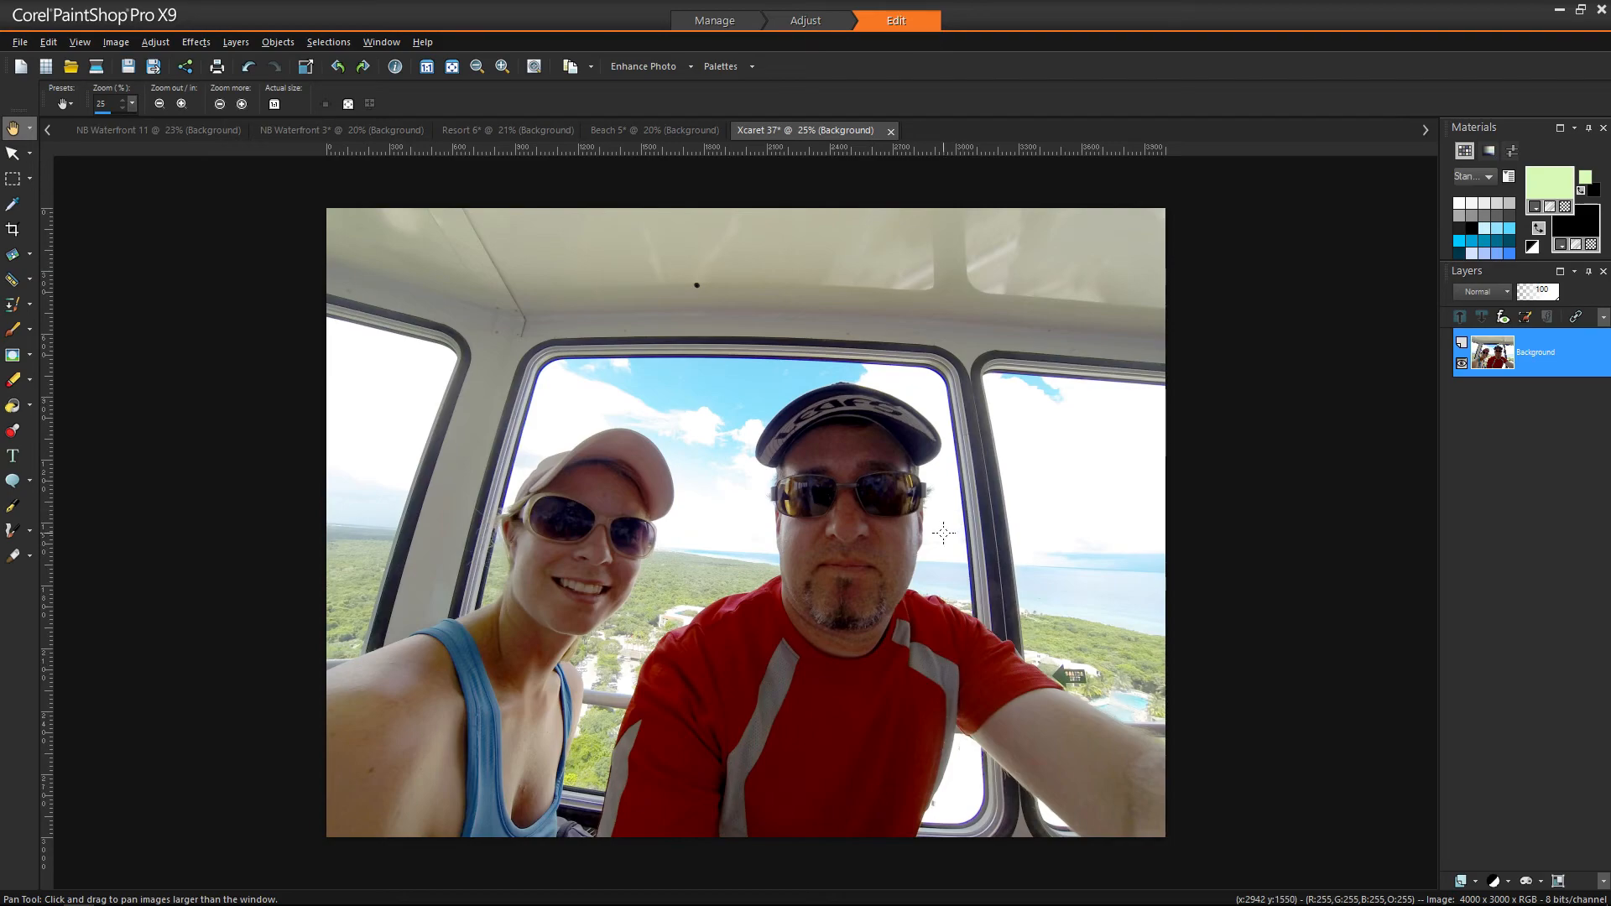
pyautogui.hotkey('ctrl', 'z')
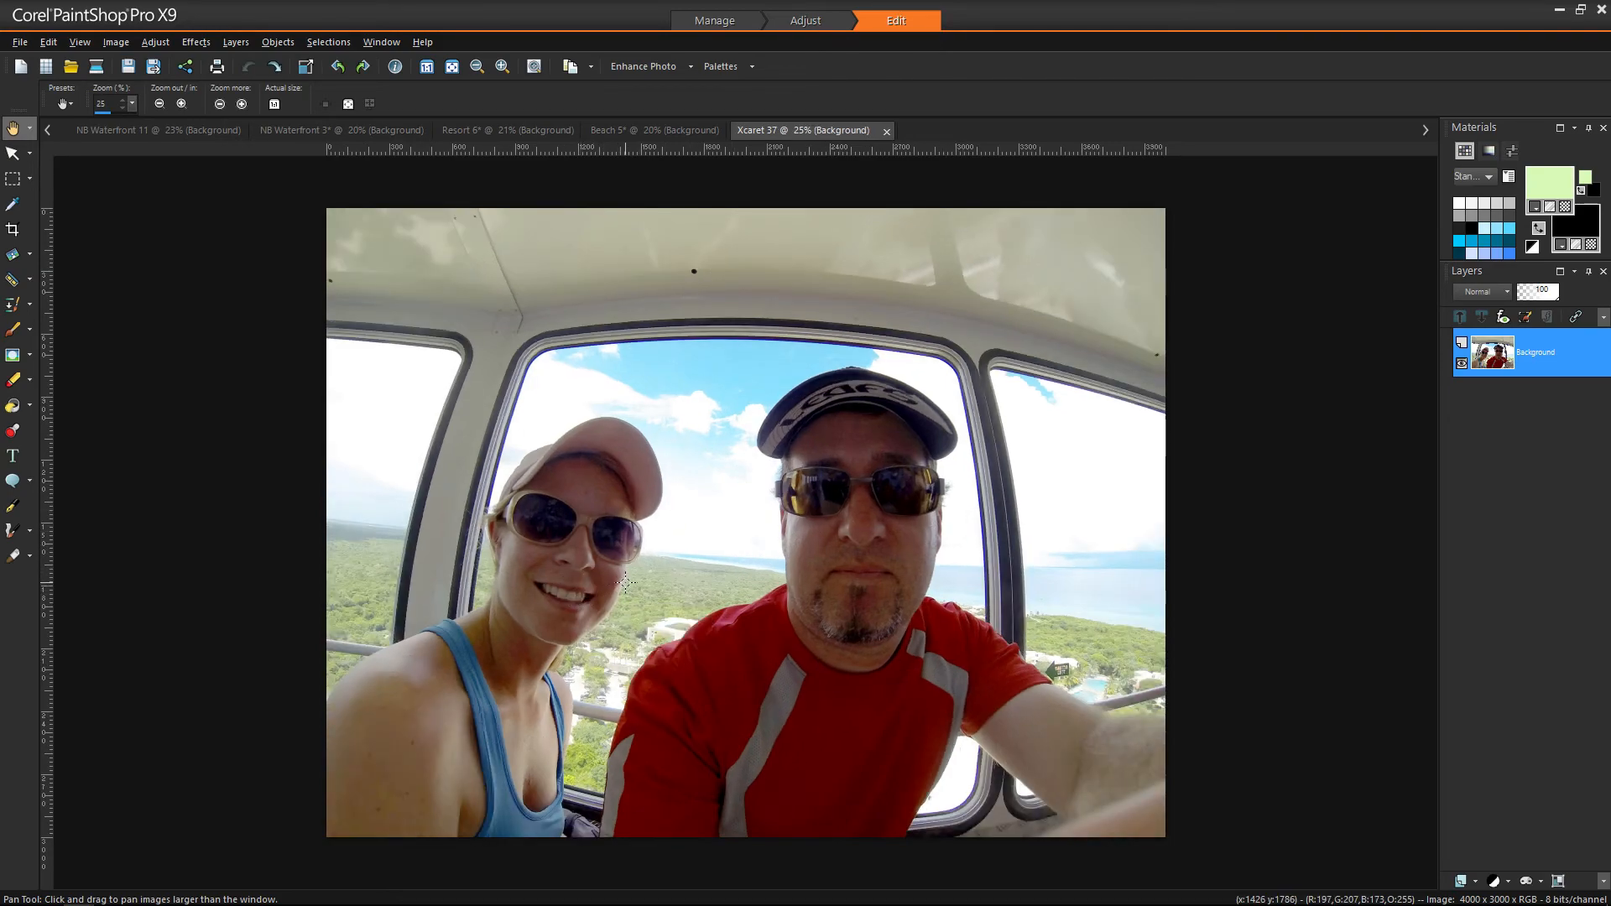
pyautogui.hotkey('ctrl', 'alt', 'z')
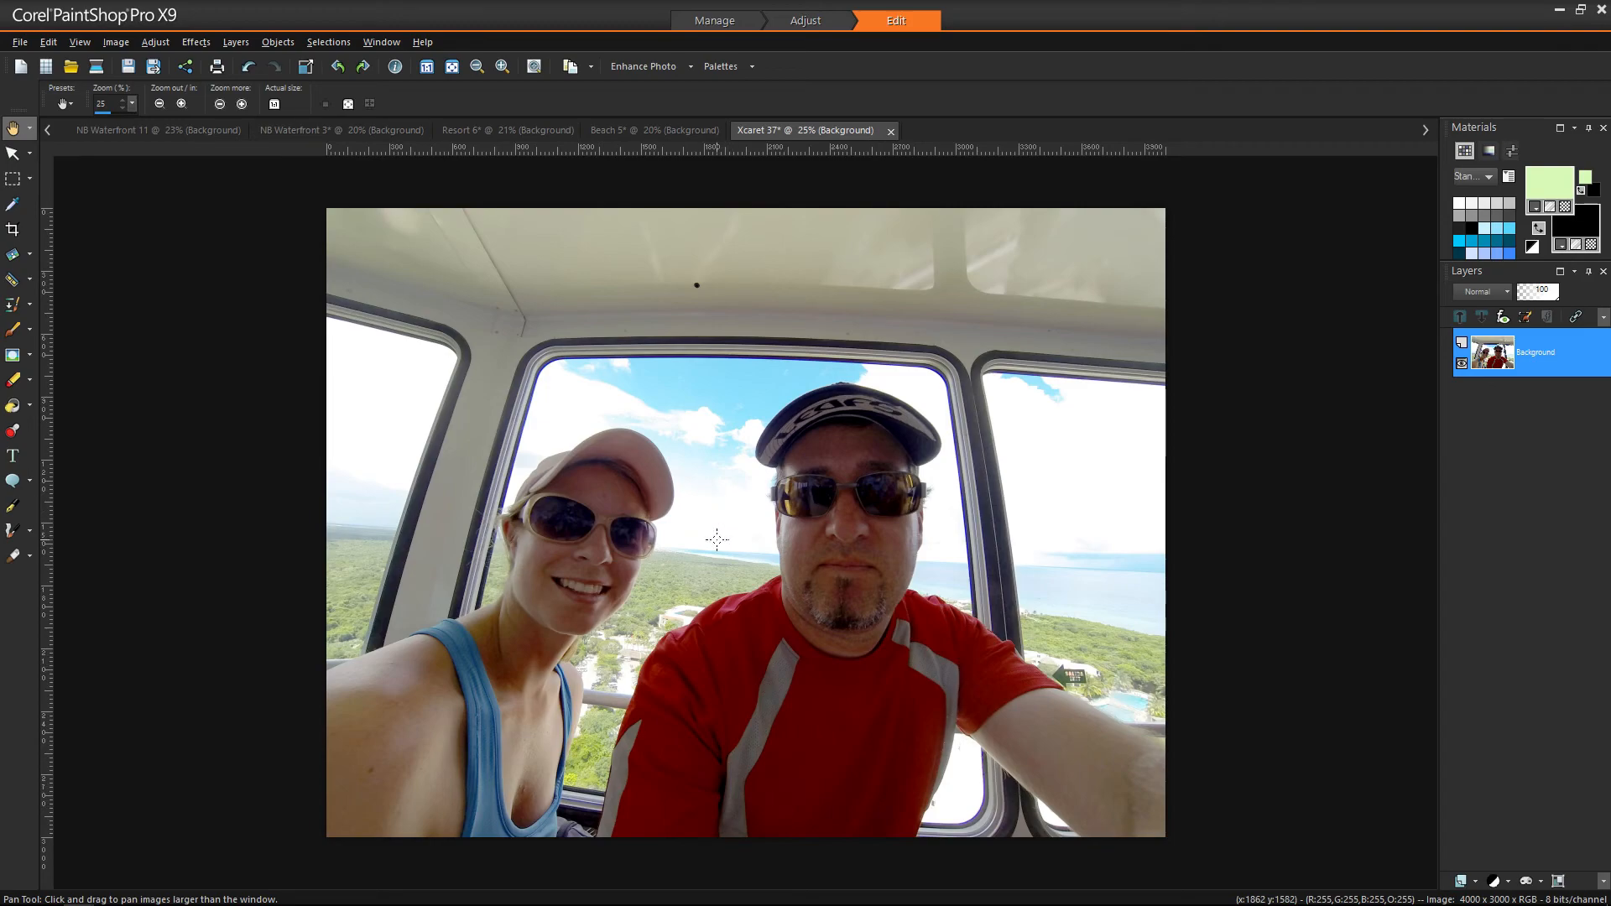
pyautogui.hotkey('ctrl', 'z')
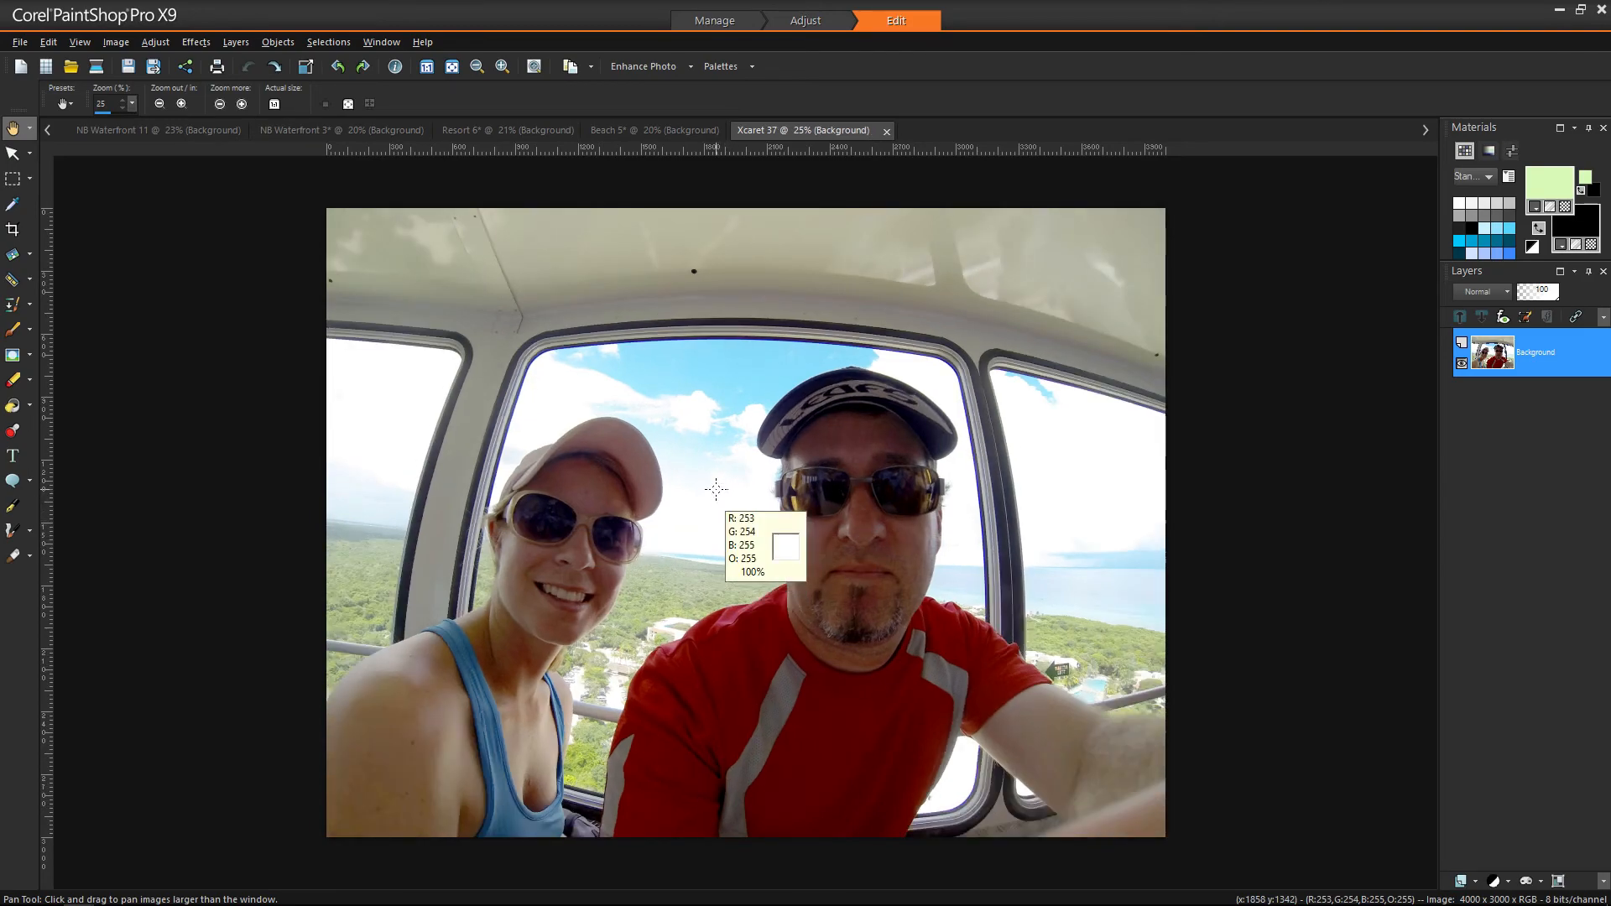
pyautogui.hotkey('ctrl', 'alt', 'z')
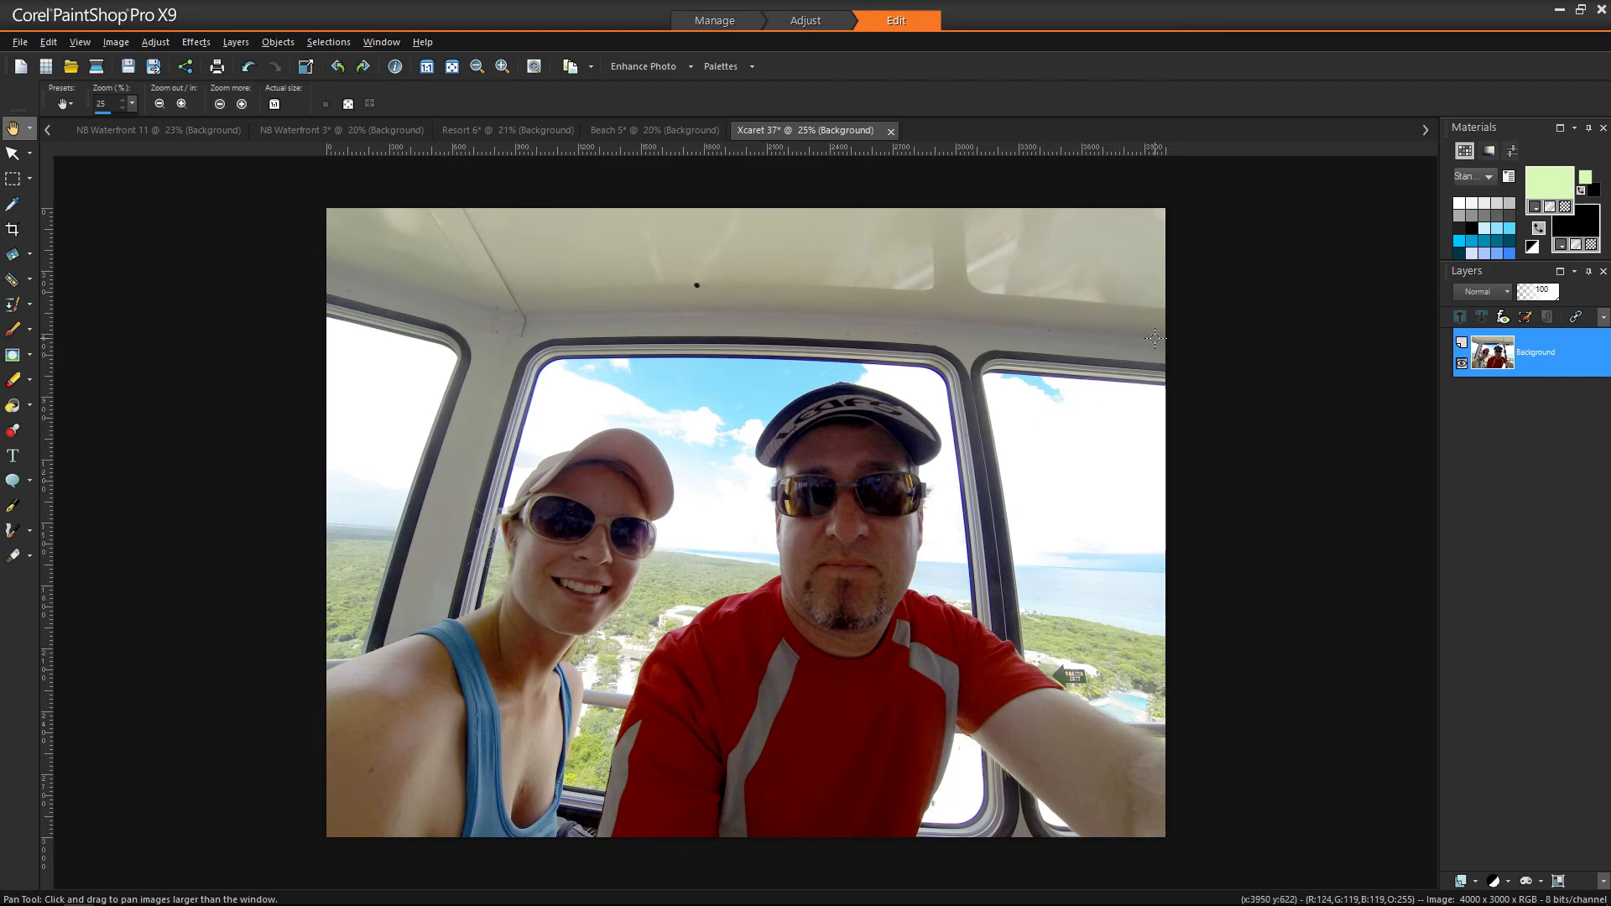
pyautogui.hotkey('ctrl', 'z')
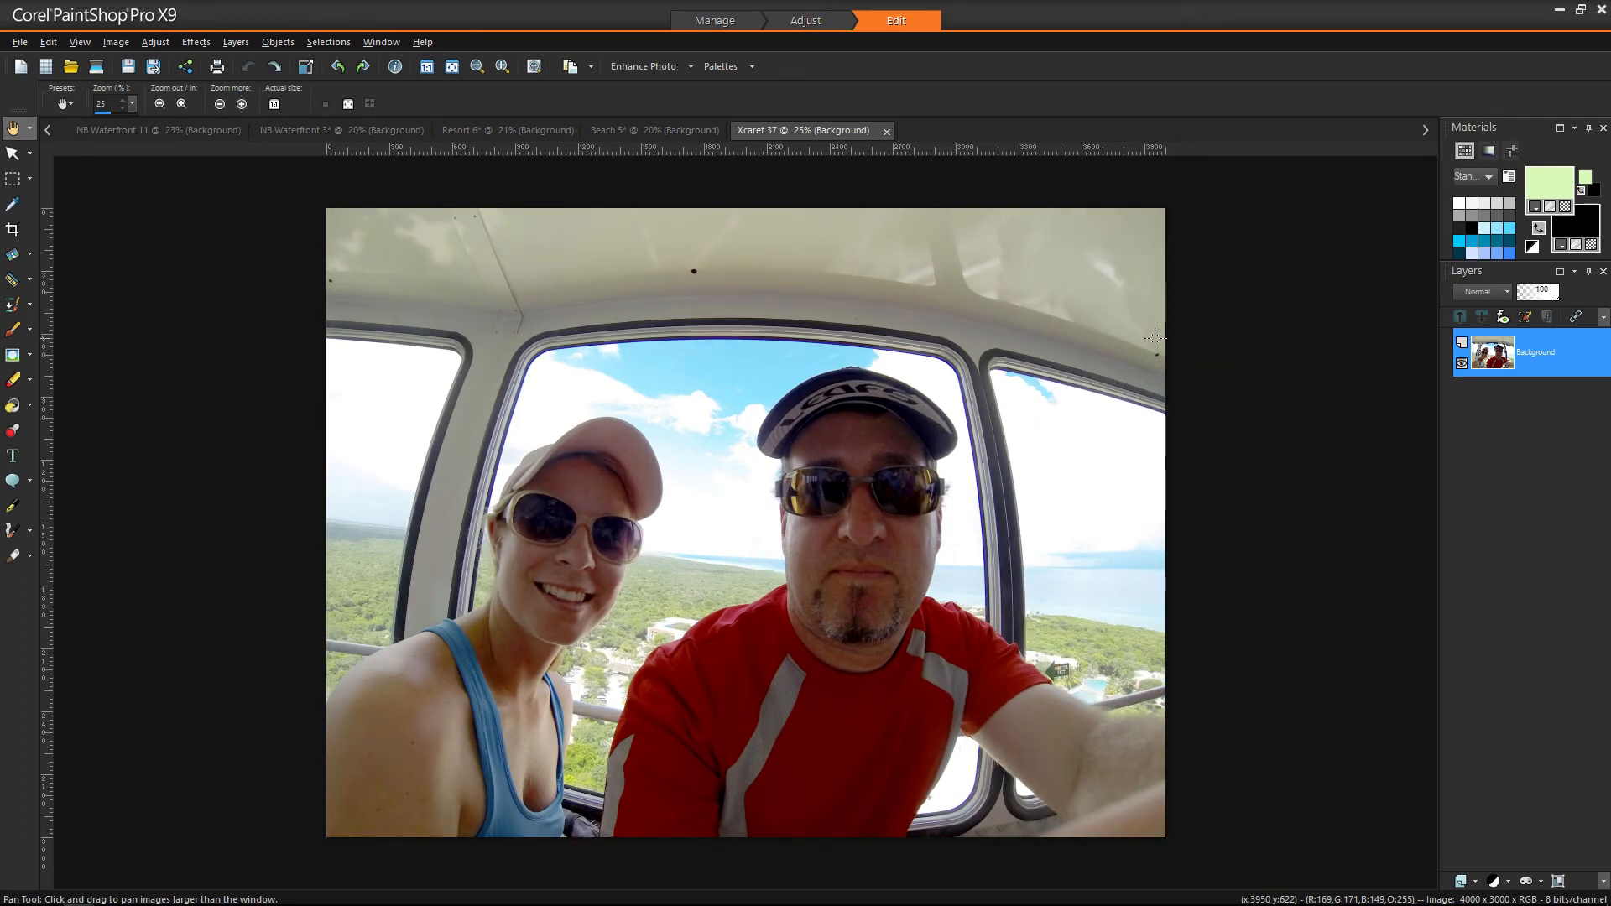
pyautogui.moveTo(1155, 338)
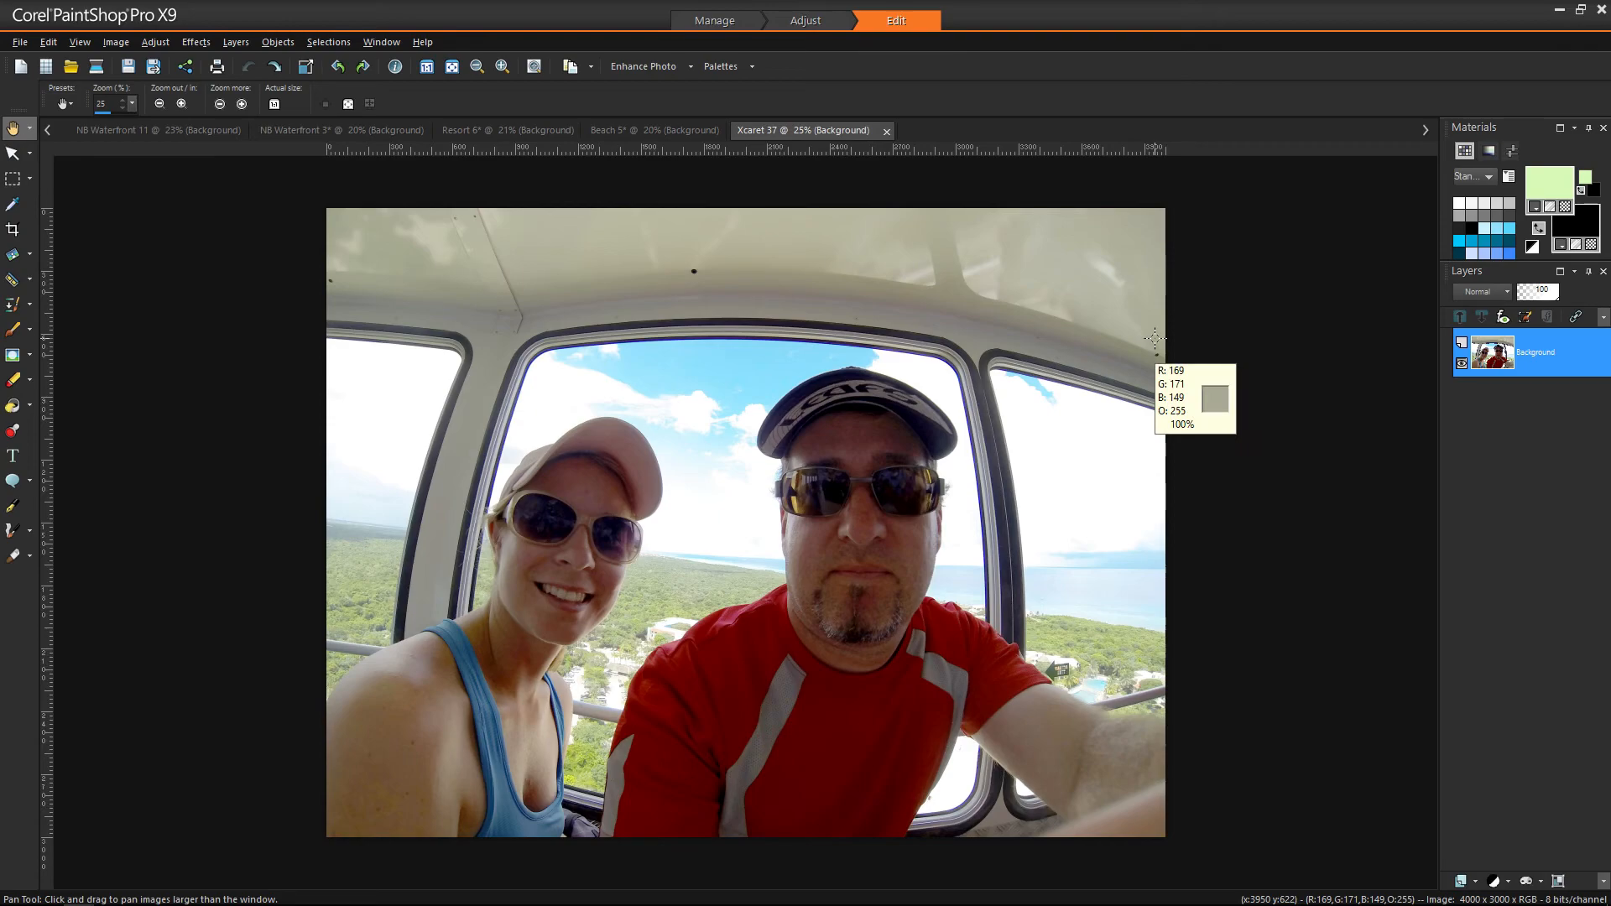
# Step: Apply Barrel Distortion Correction to the Xcaret 37 photo using the last used settings
pyautogui.click(154, 42)
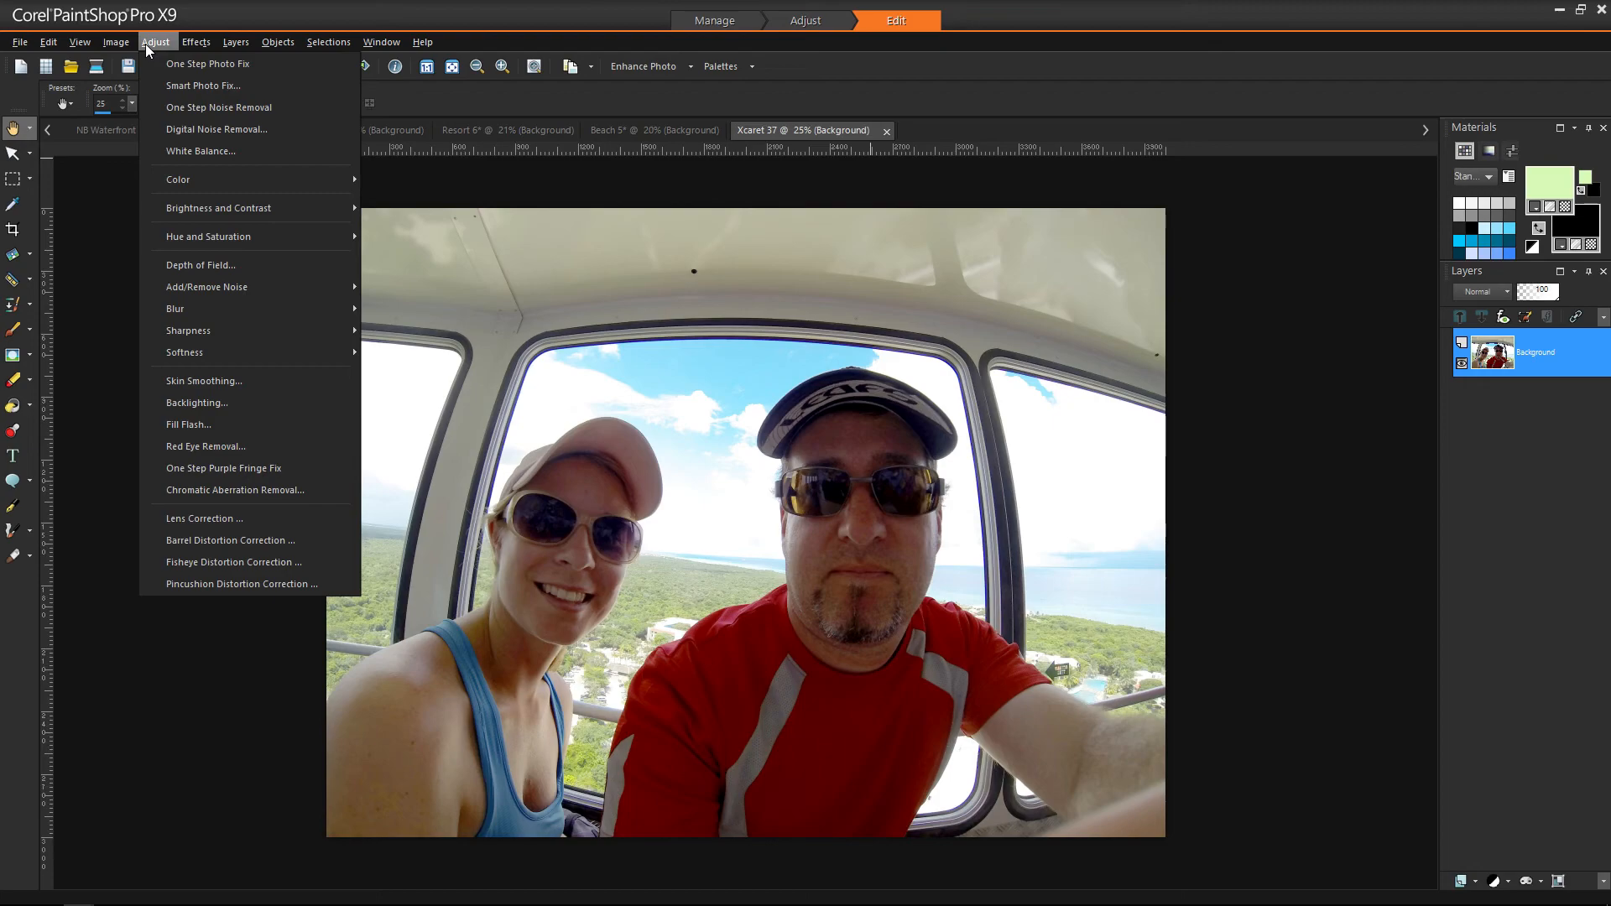
pyautogui.click(835, 129)
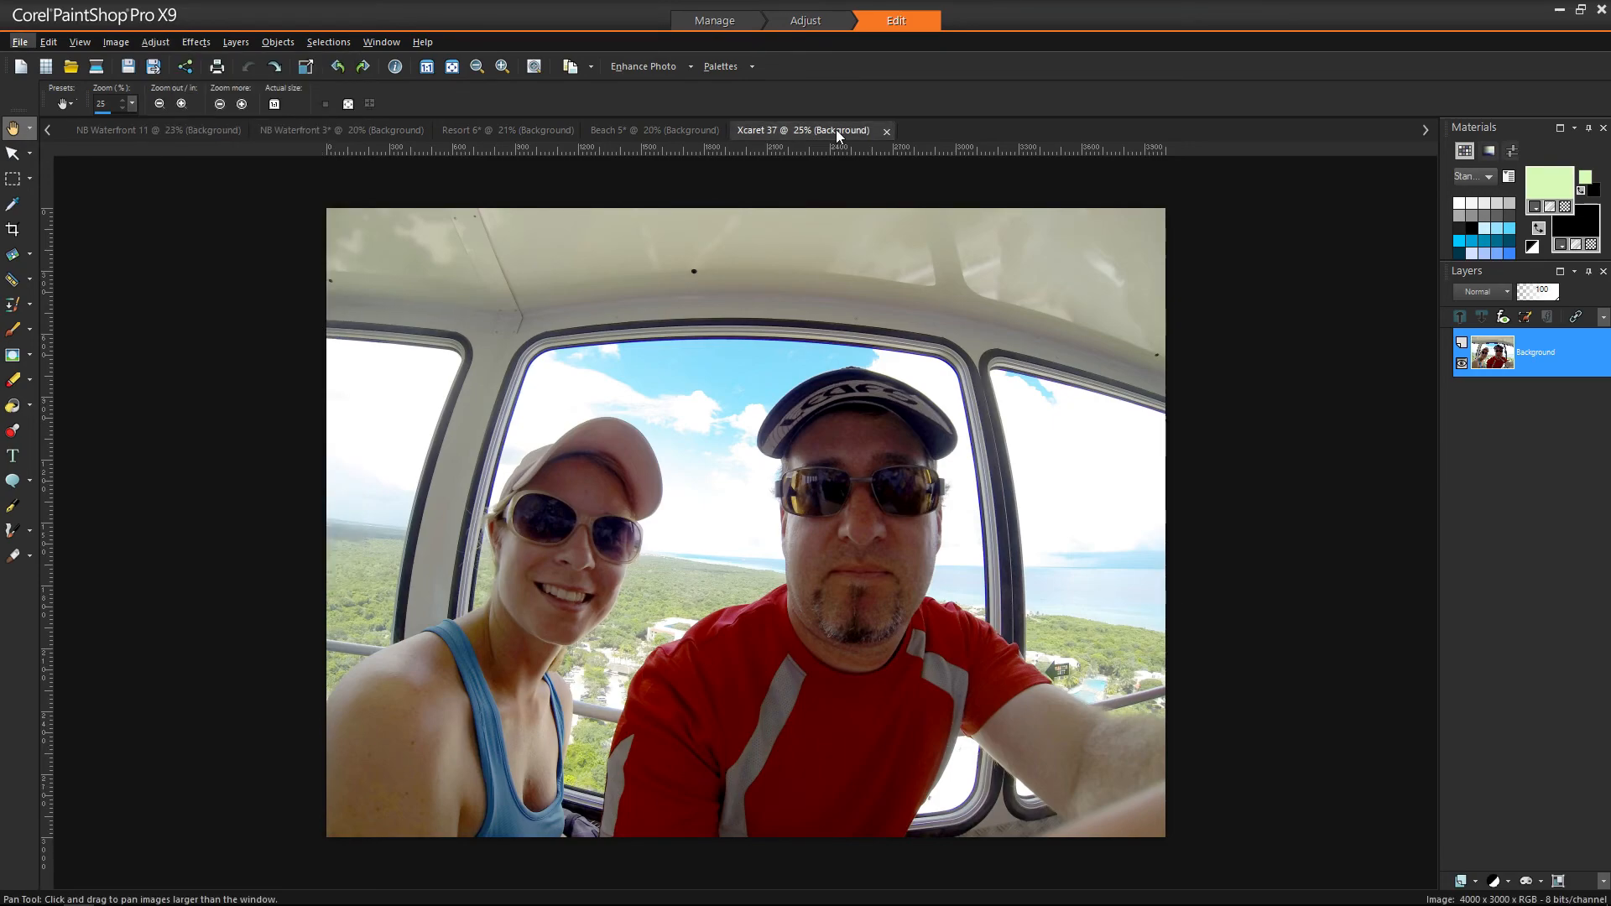
pyautogui.click(153, 42)
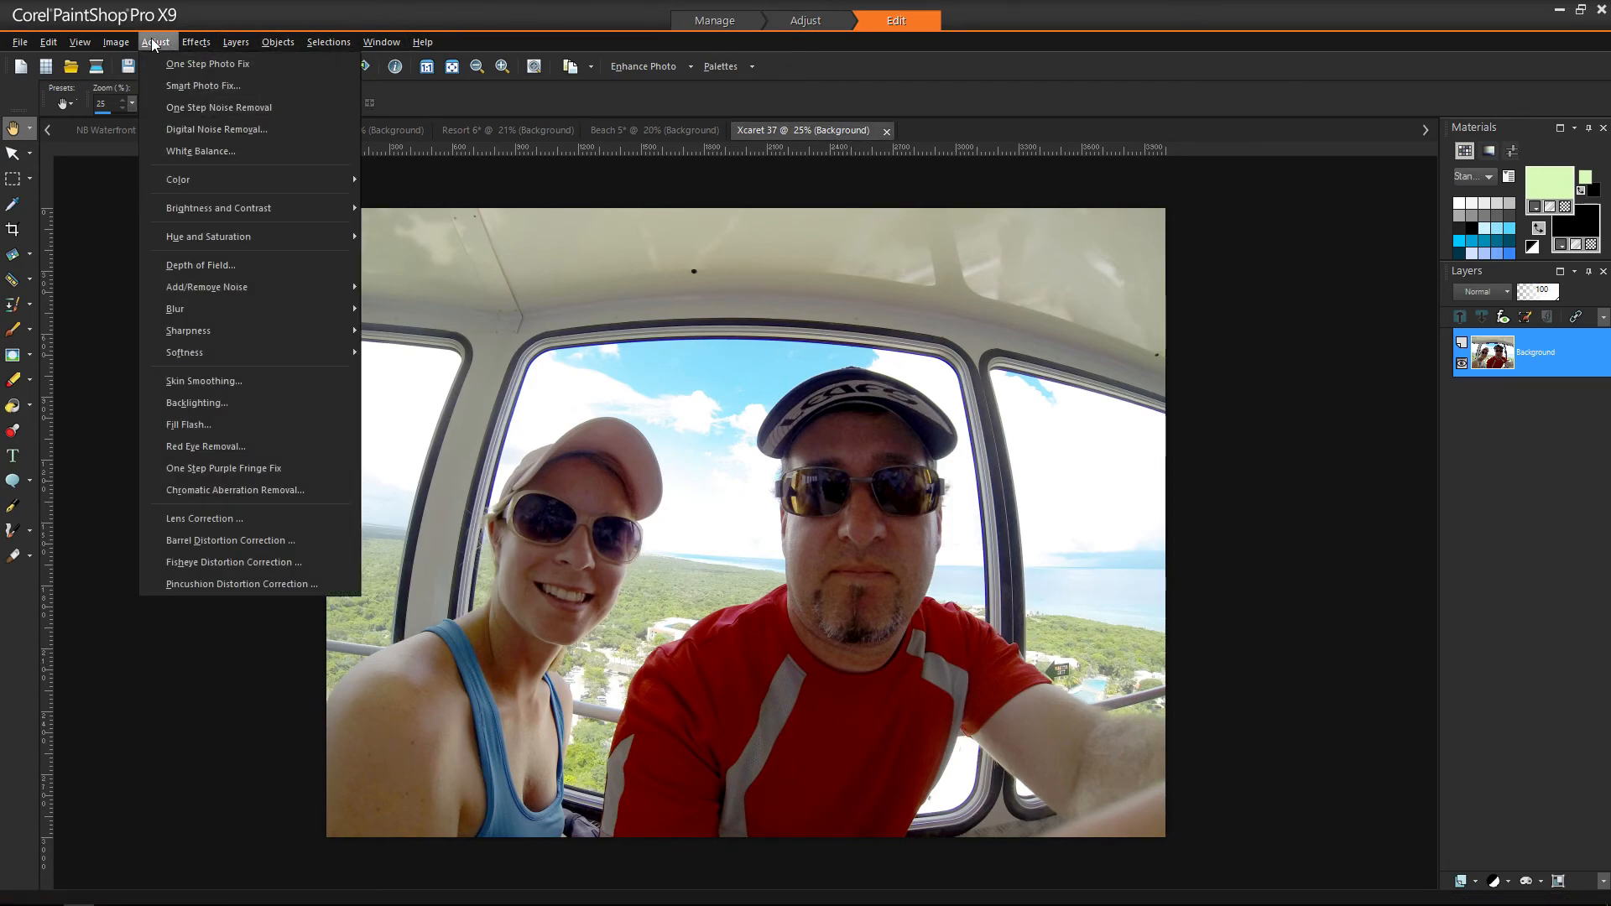
pyautogui.click(206, 540)
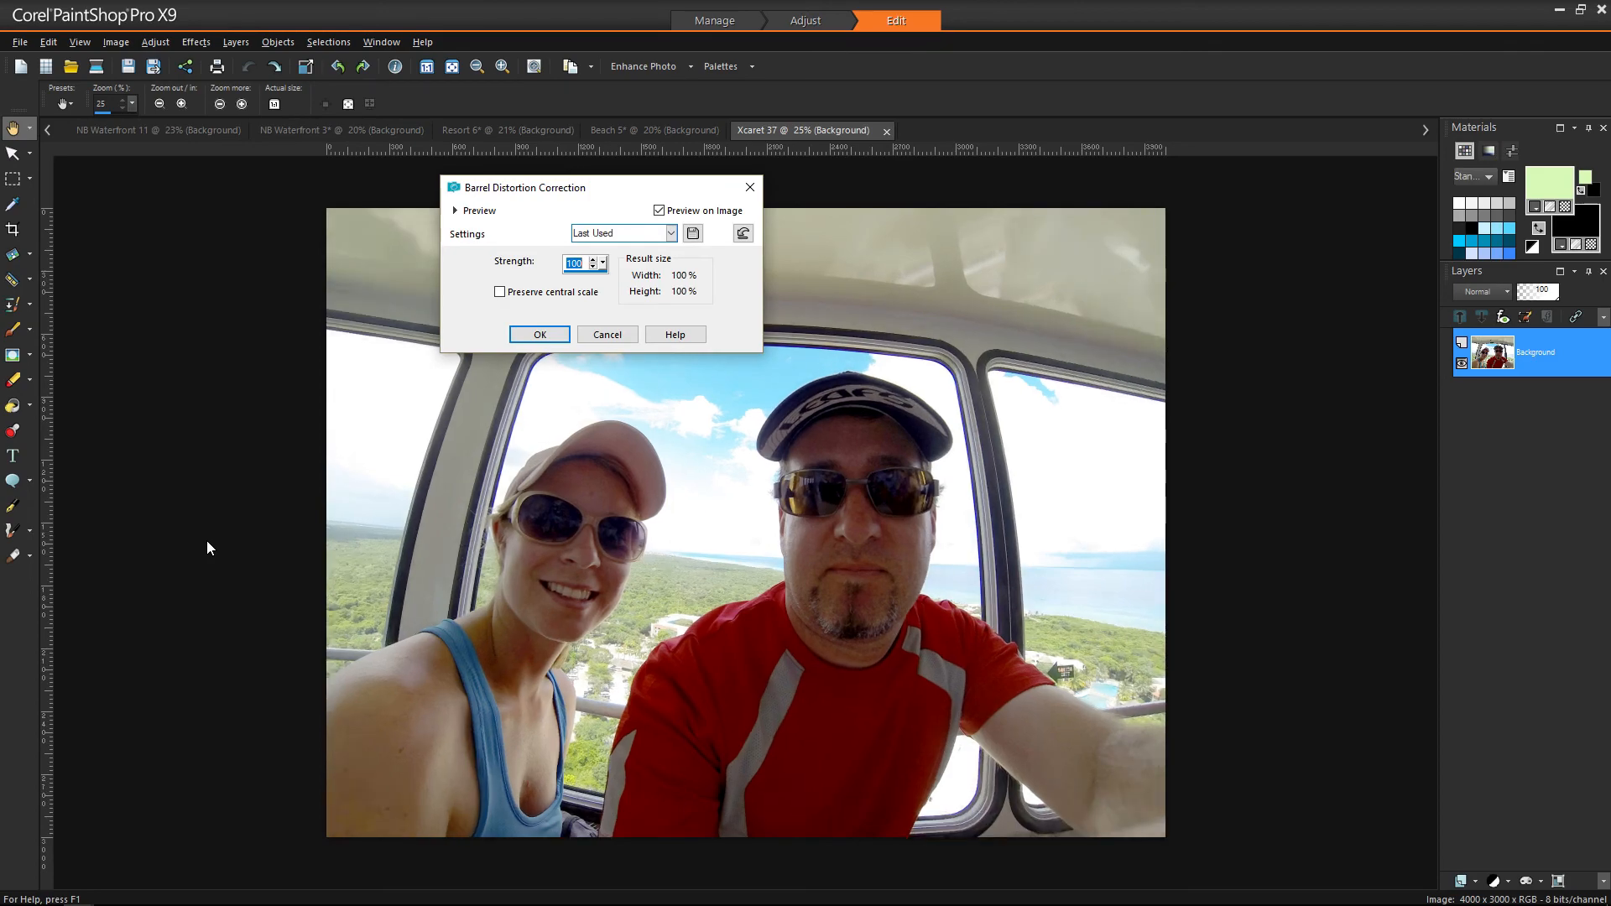
pyautogui.click(530, 334)
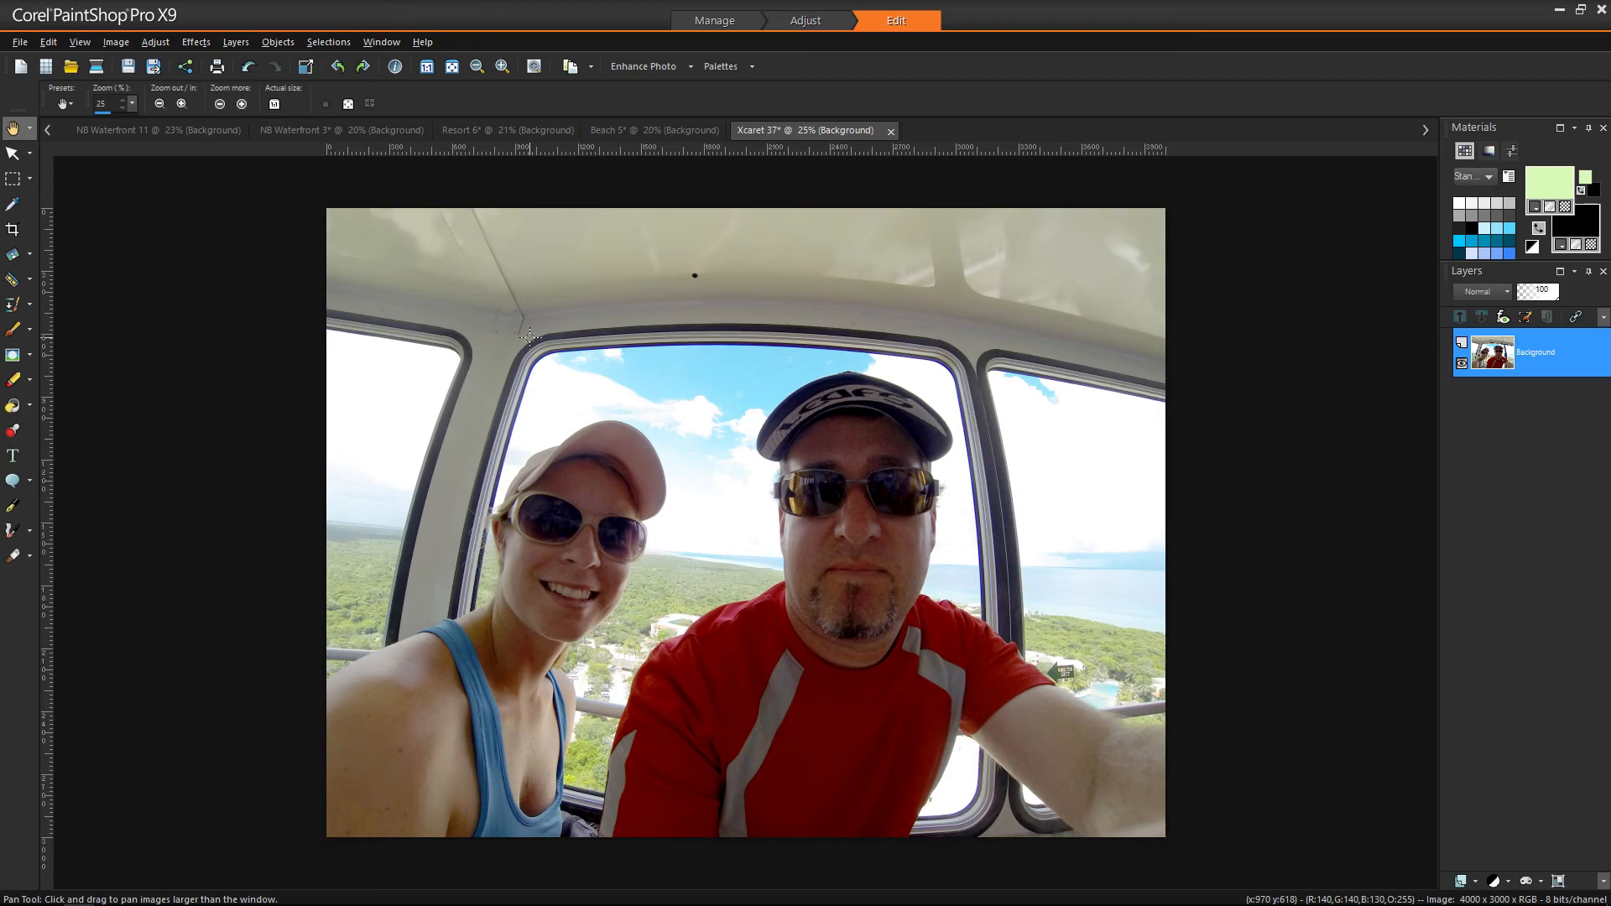
# Step: Compare the photo before and after the barrel correction by undoing and redoing it, ending with the correction restored
pyautogui.hotkey('ctrl', 'z')
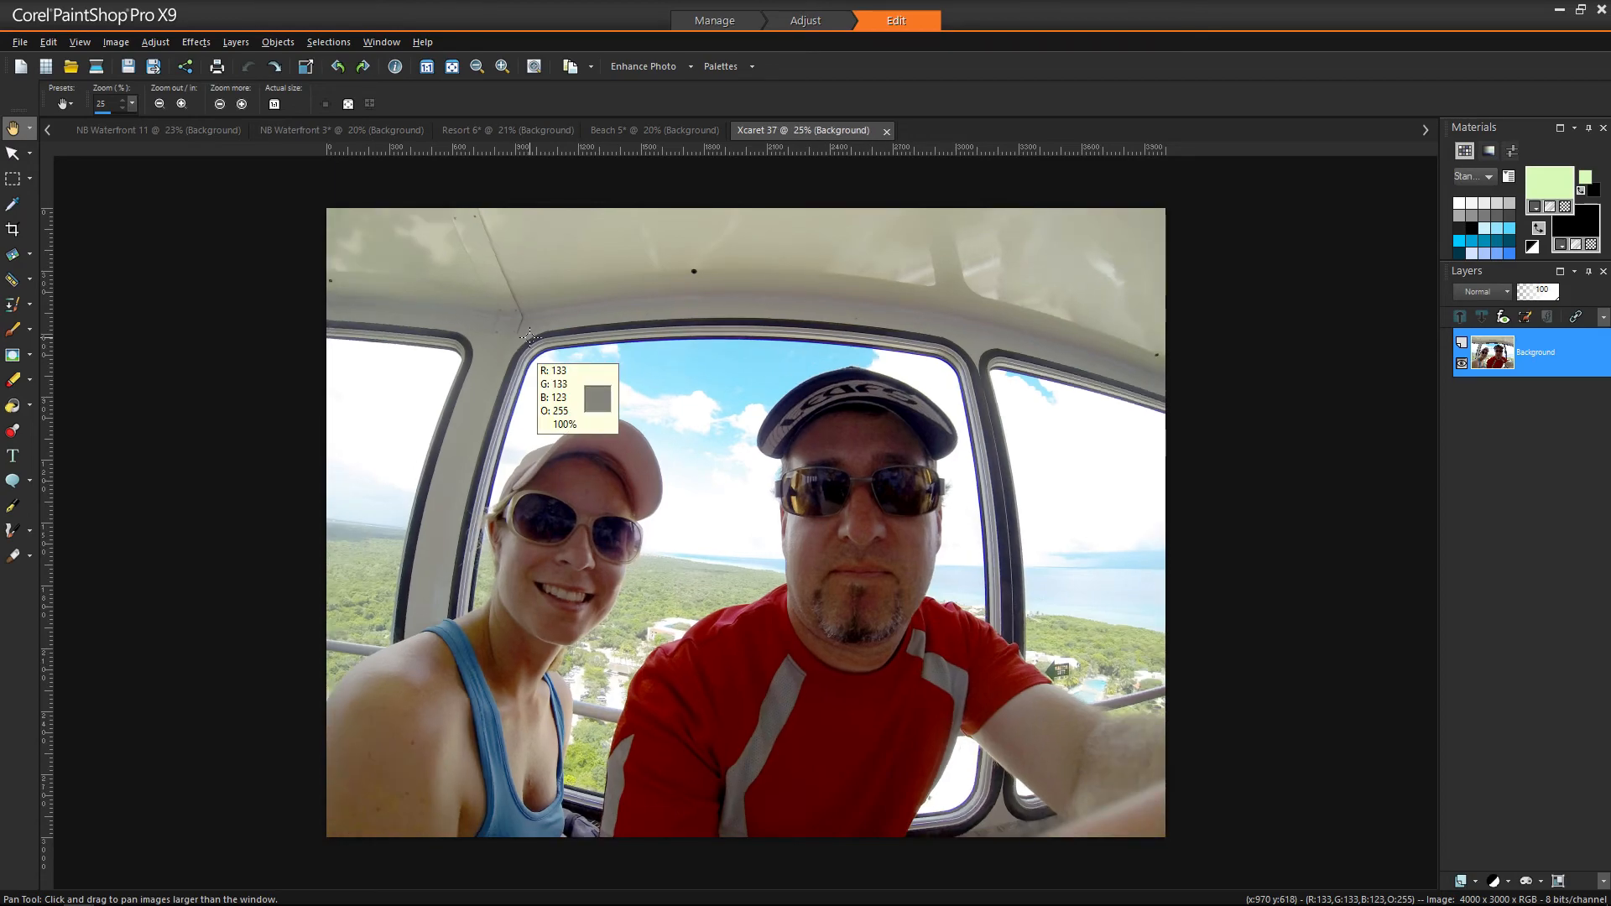
pyautogui.hotkey('ctrl', 'y')
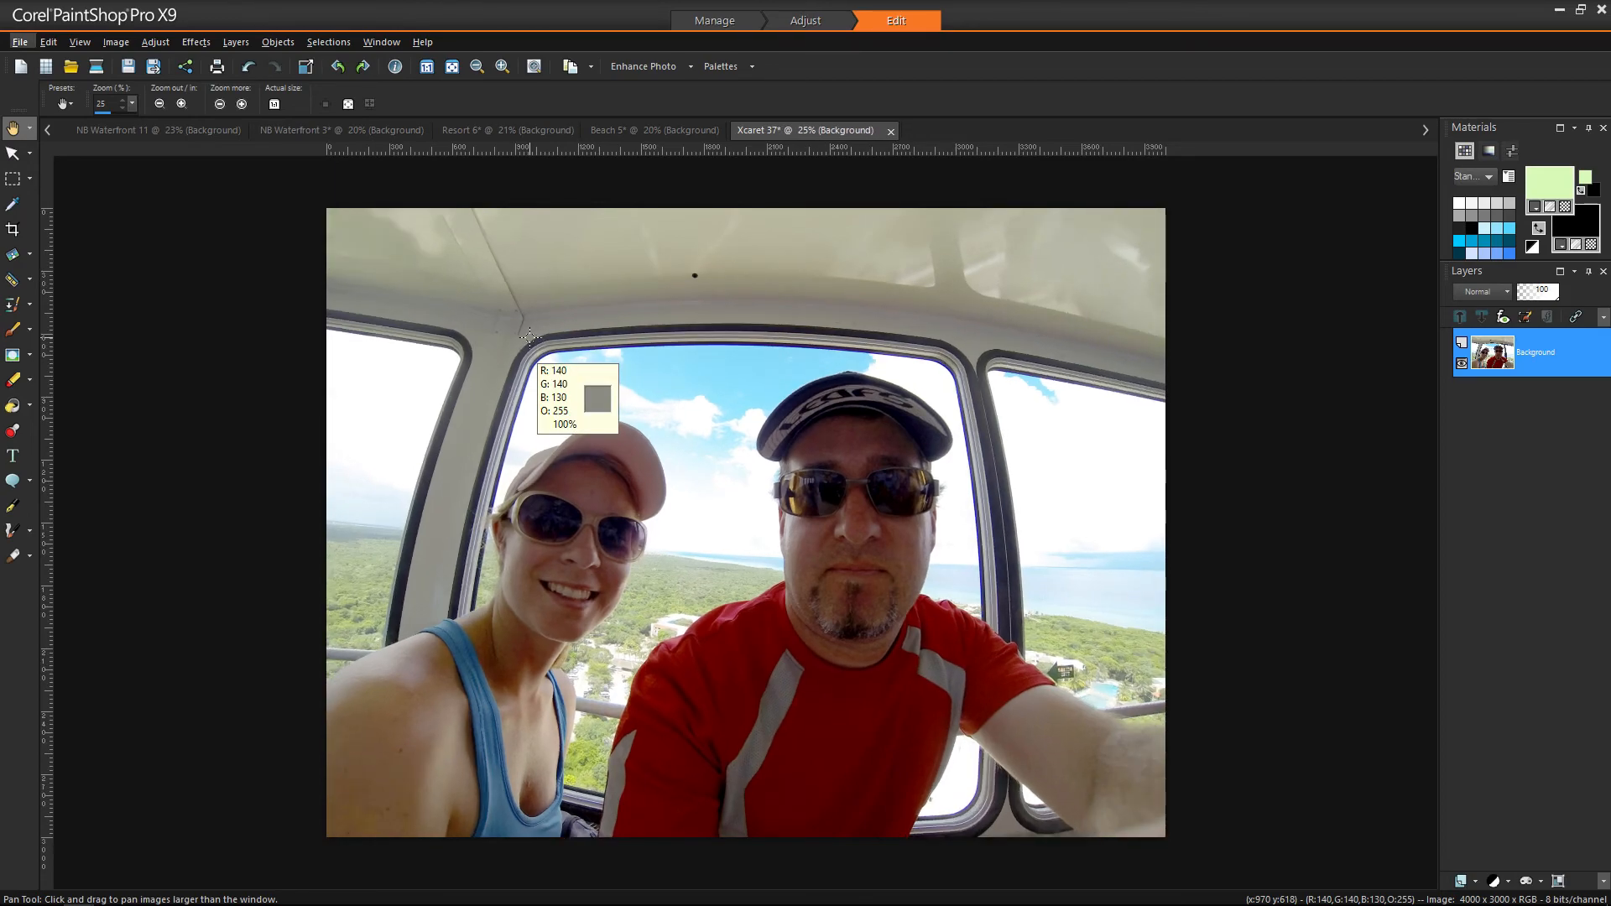
pyautogui.hotkey('ctrl', 'z')
pyautogui.hotkey('ctrl', 'y')
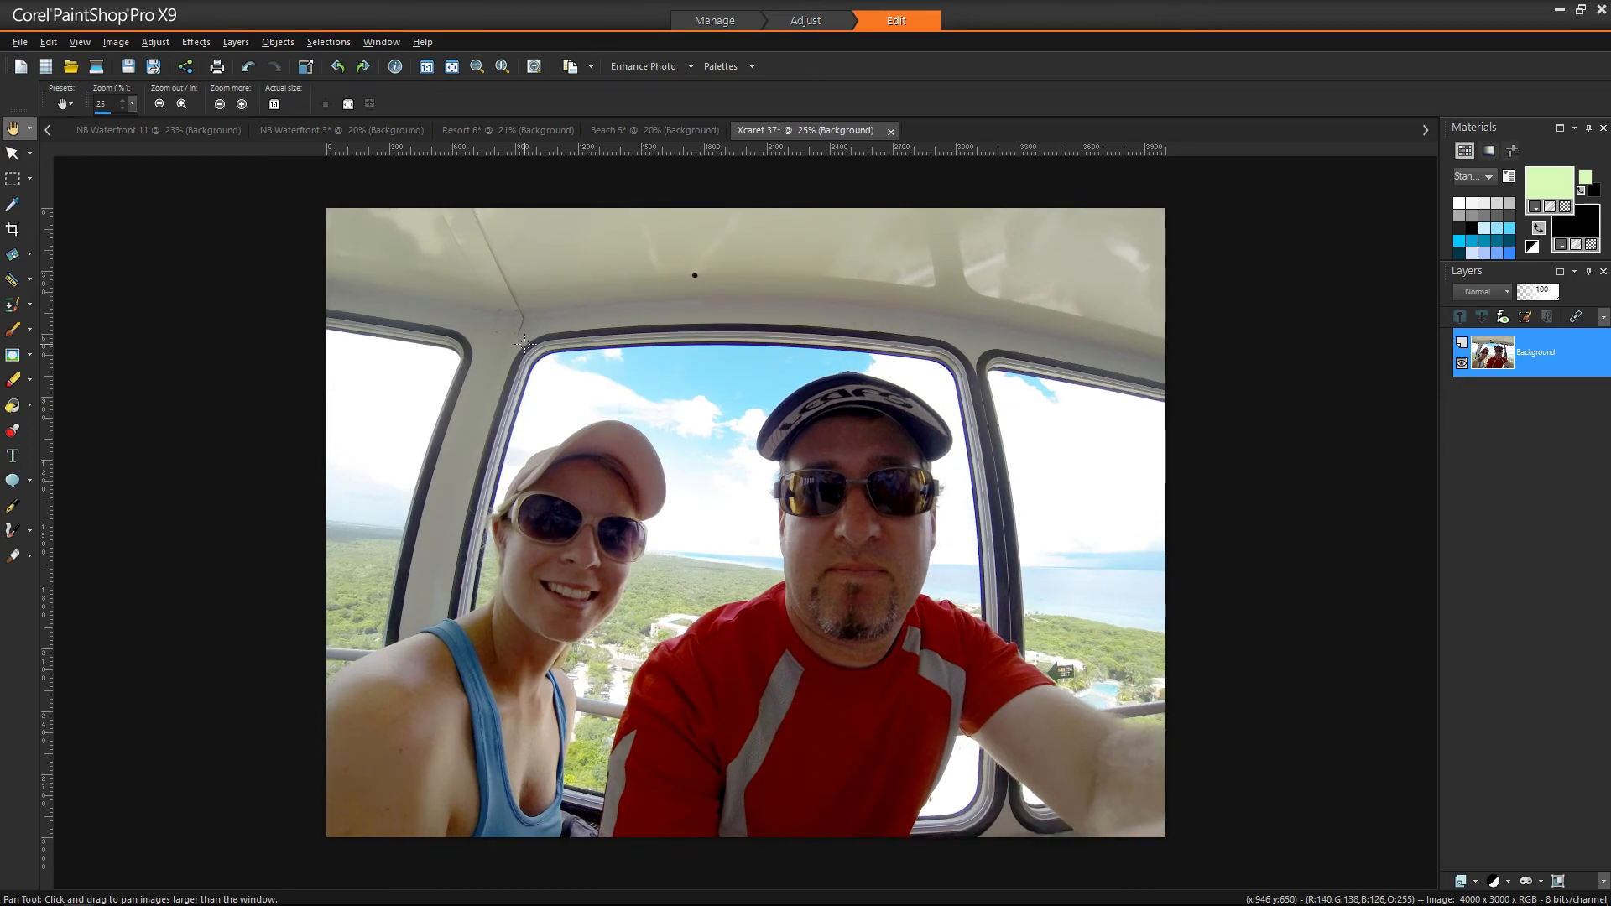
pyautogui.moveTo(524, 343)
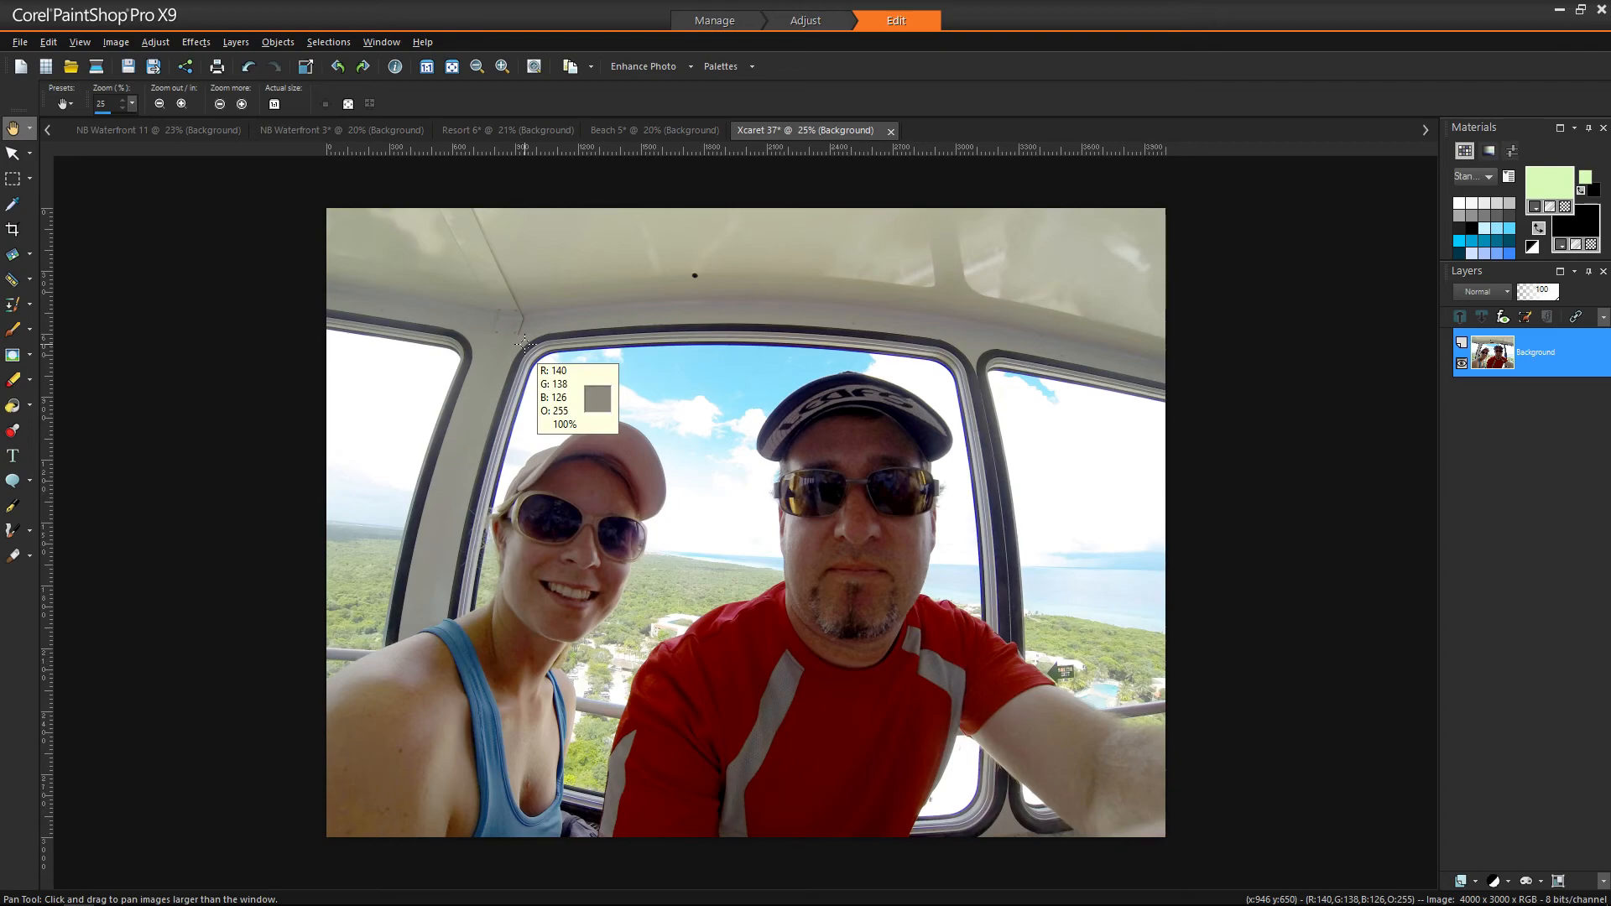
pyautogui.hotkey('ctrl', 'z')
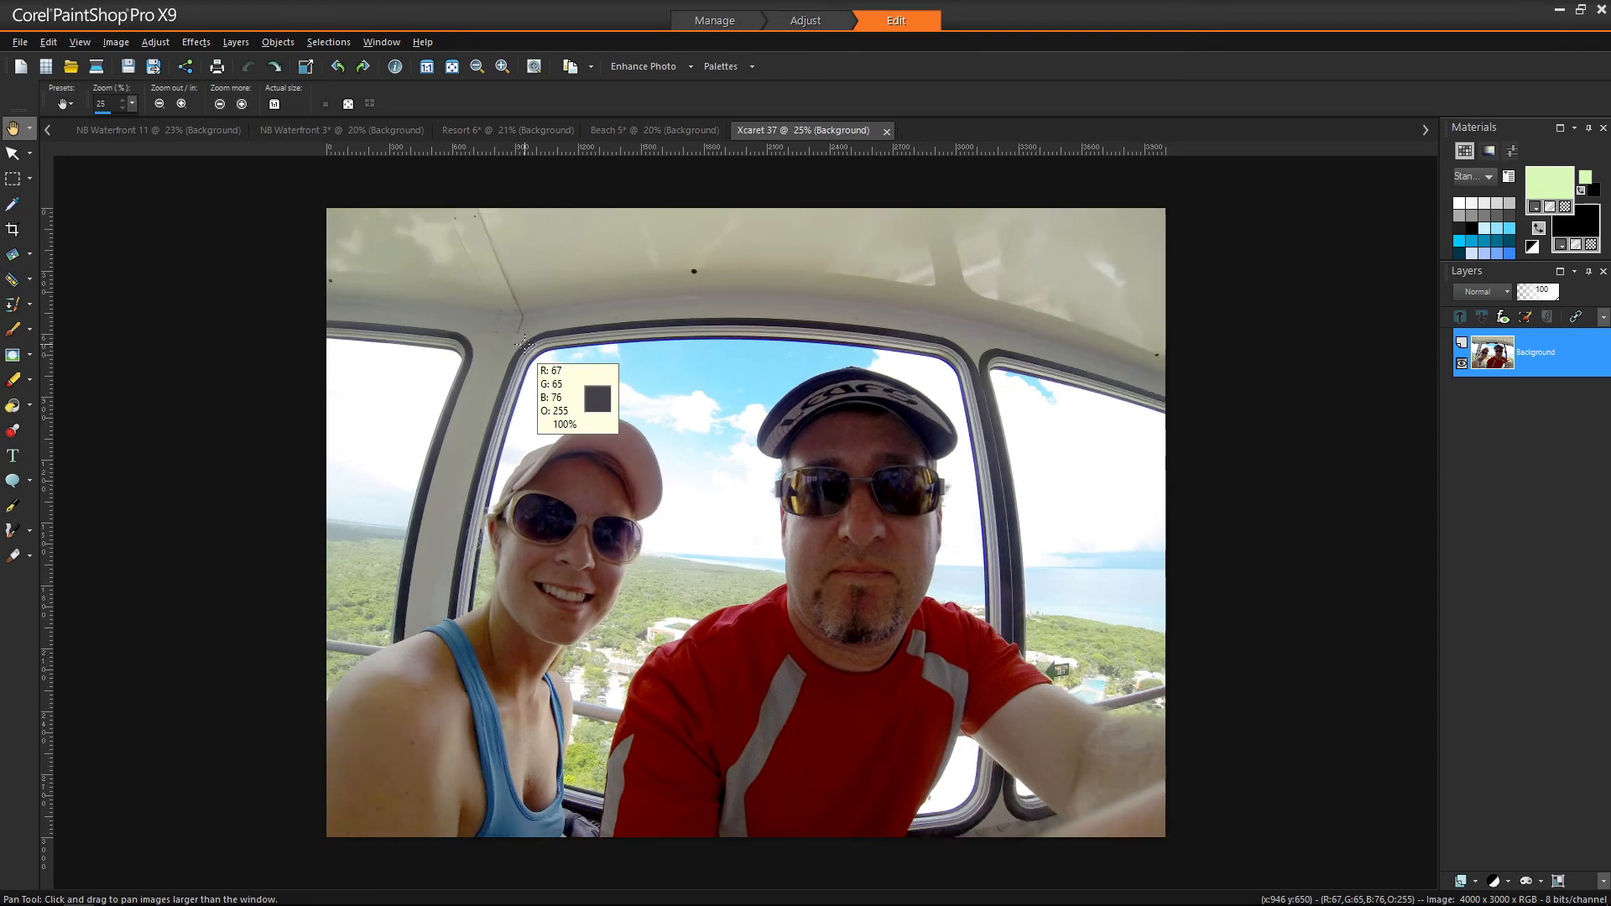
pyautogui.hotkey('ctrl', 'alt', 'z')
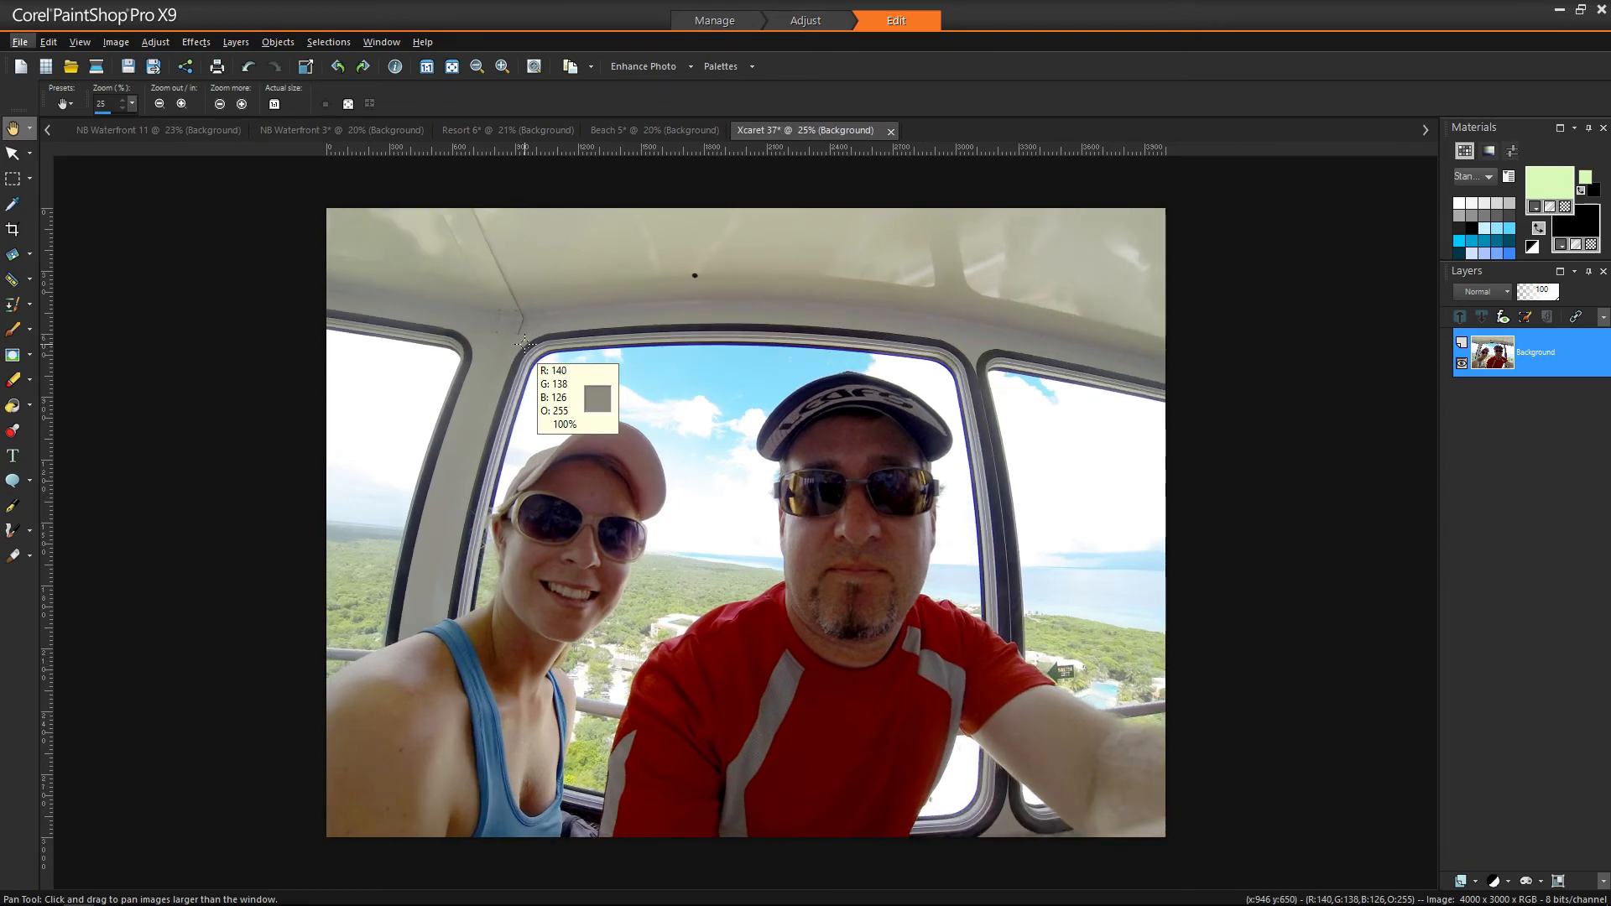
# Step: Apply Barrel Distortion Correction a second time to the already corrected photo with the same settings
pyautogui.click(160, 42)
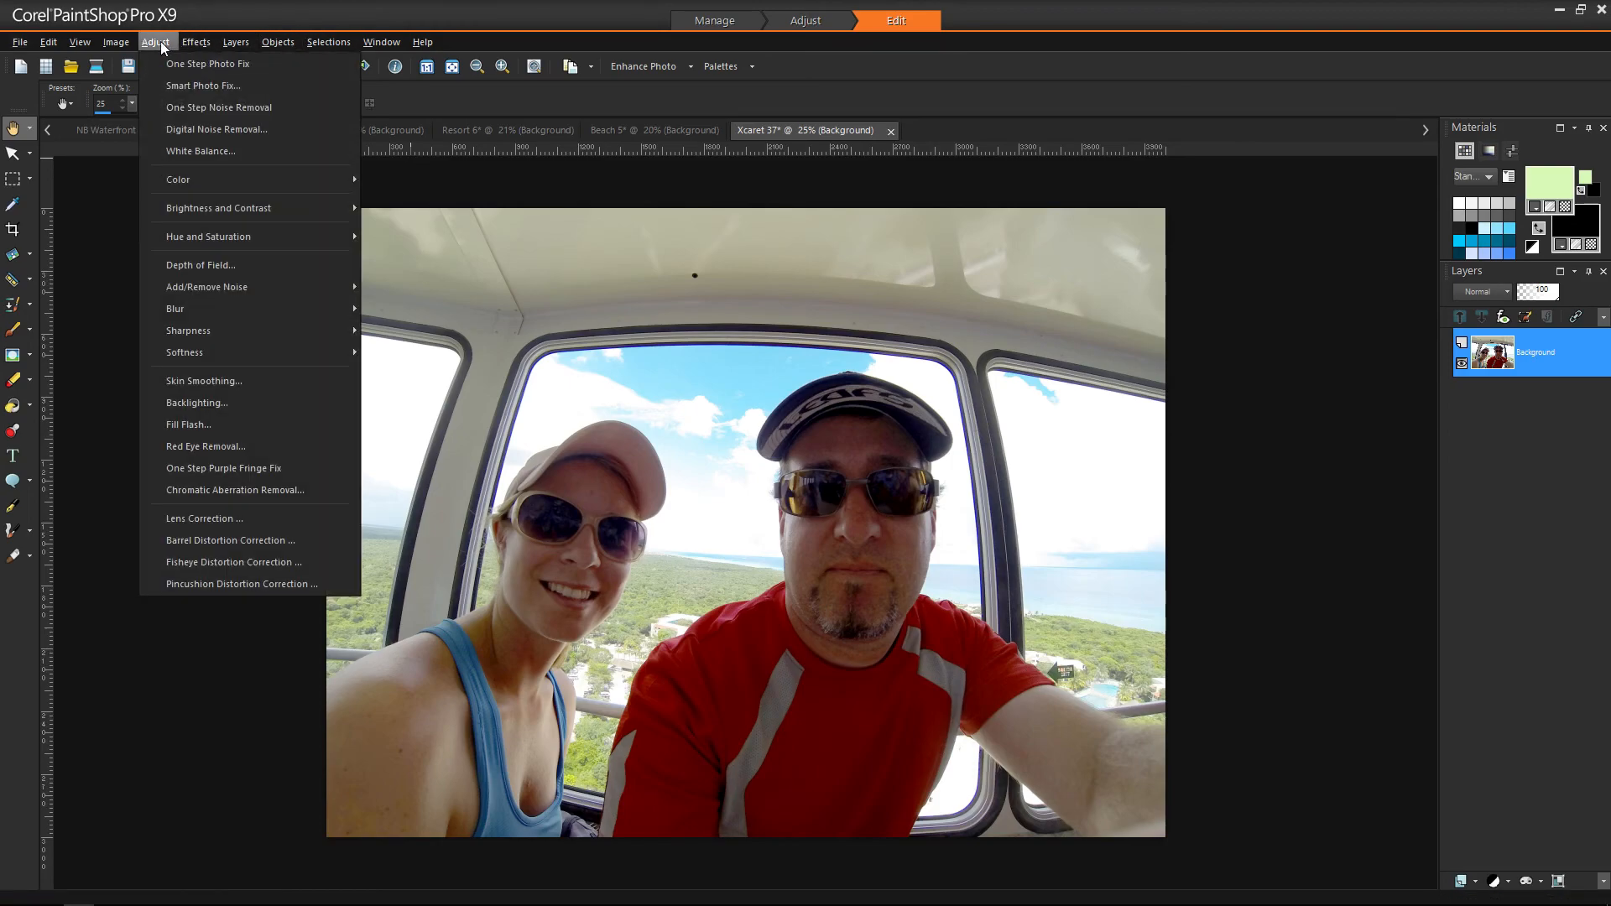
pyautogui.click(220, 541)
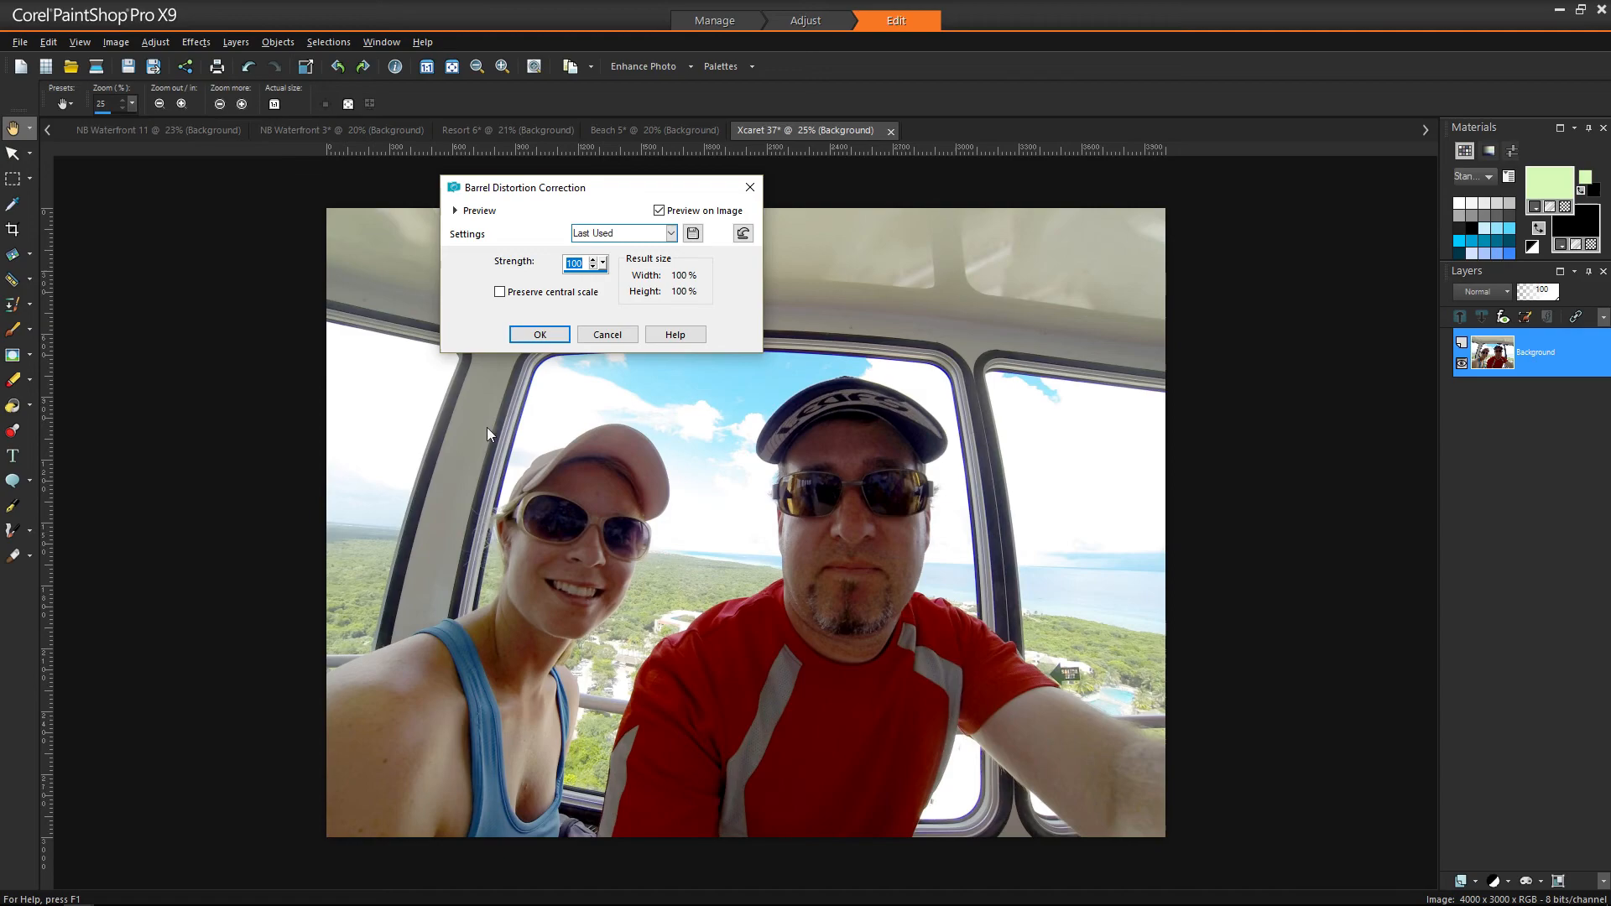
pyautogui.click(539, 334)
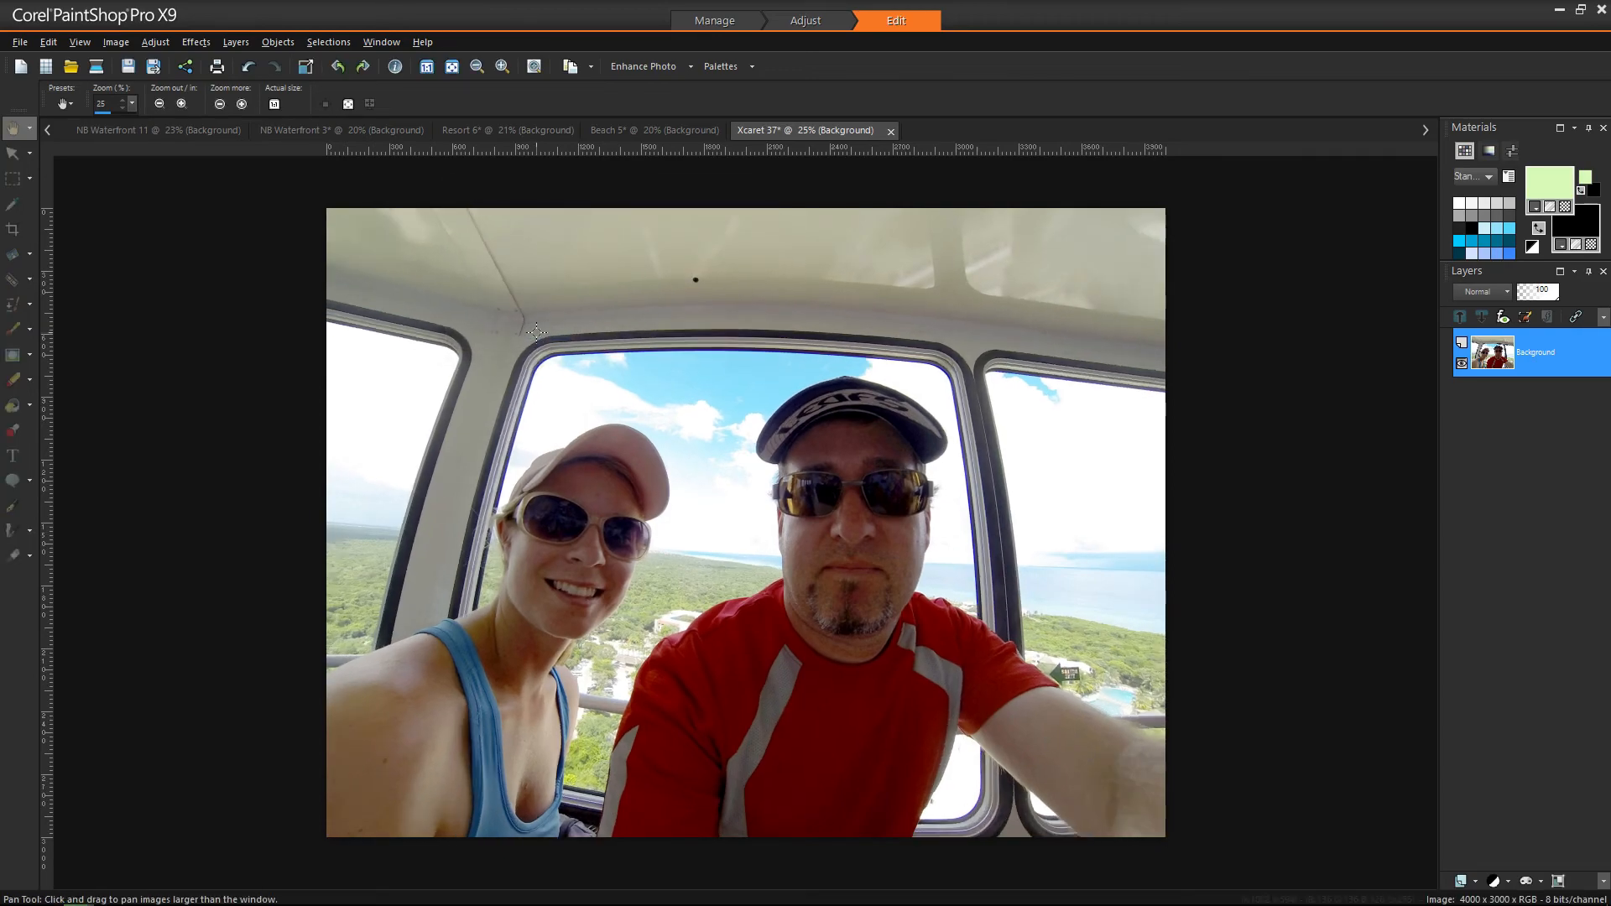
# Step: Compare the original, once-corrected and twice-corrected photo by undoing and redoing both barrel corrections, ending with both restored
pyautogui.hotkey('ctrl', 'z')
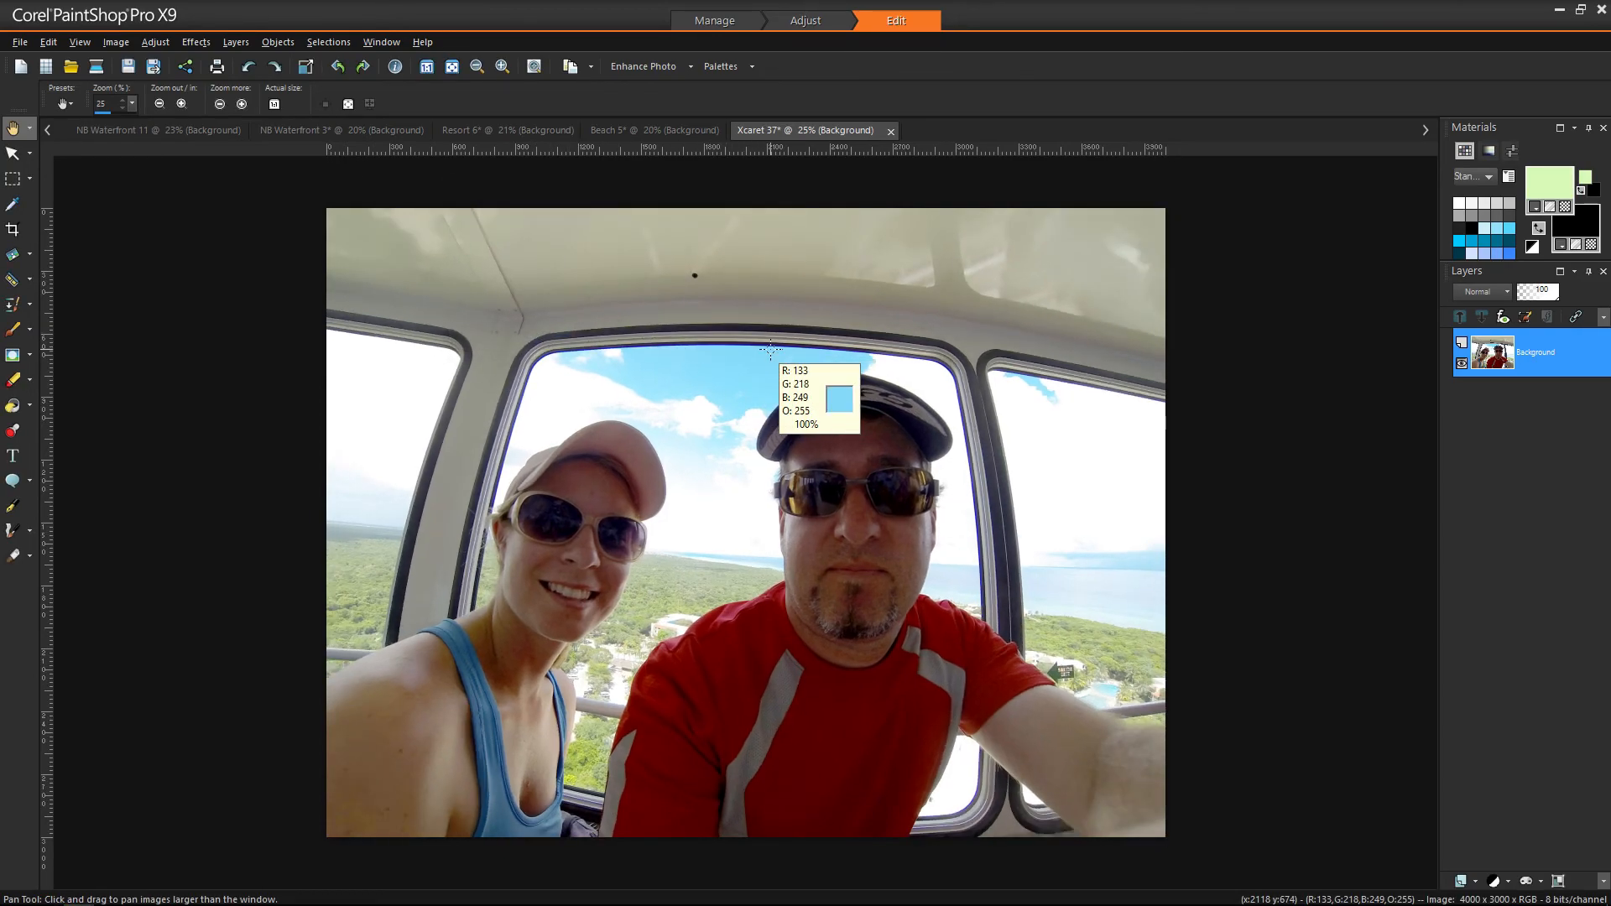
pyautogui.hotkey('ctrl', 'z')
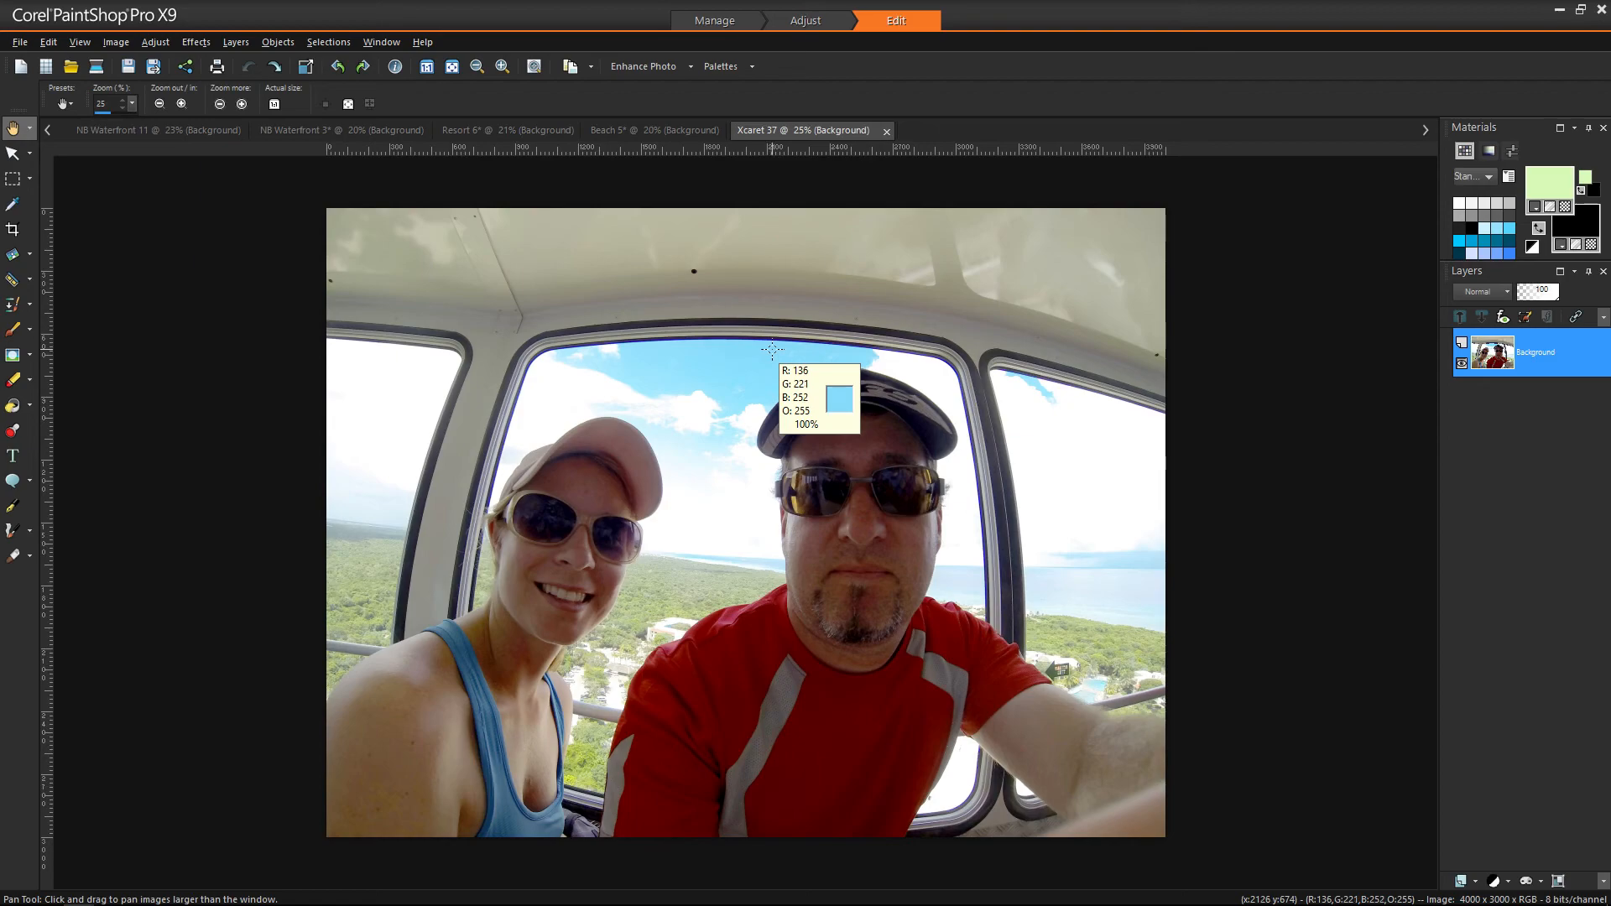
pyautogui.hotkey('ctrl', 'alt', 'z')
pyautogui.hotkey('ctrl', 'alt', 'z')
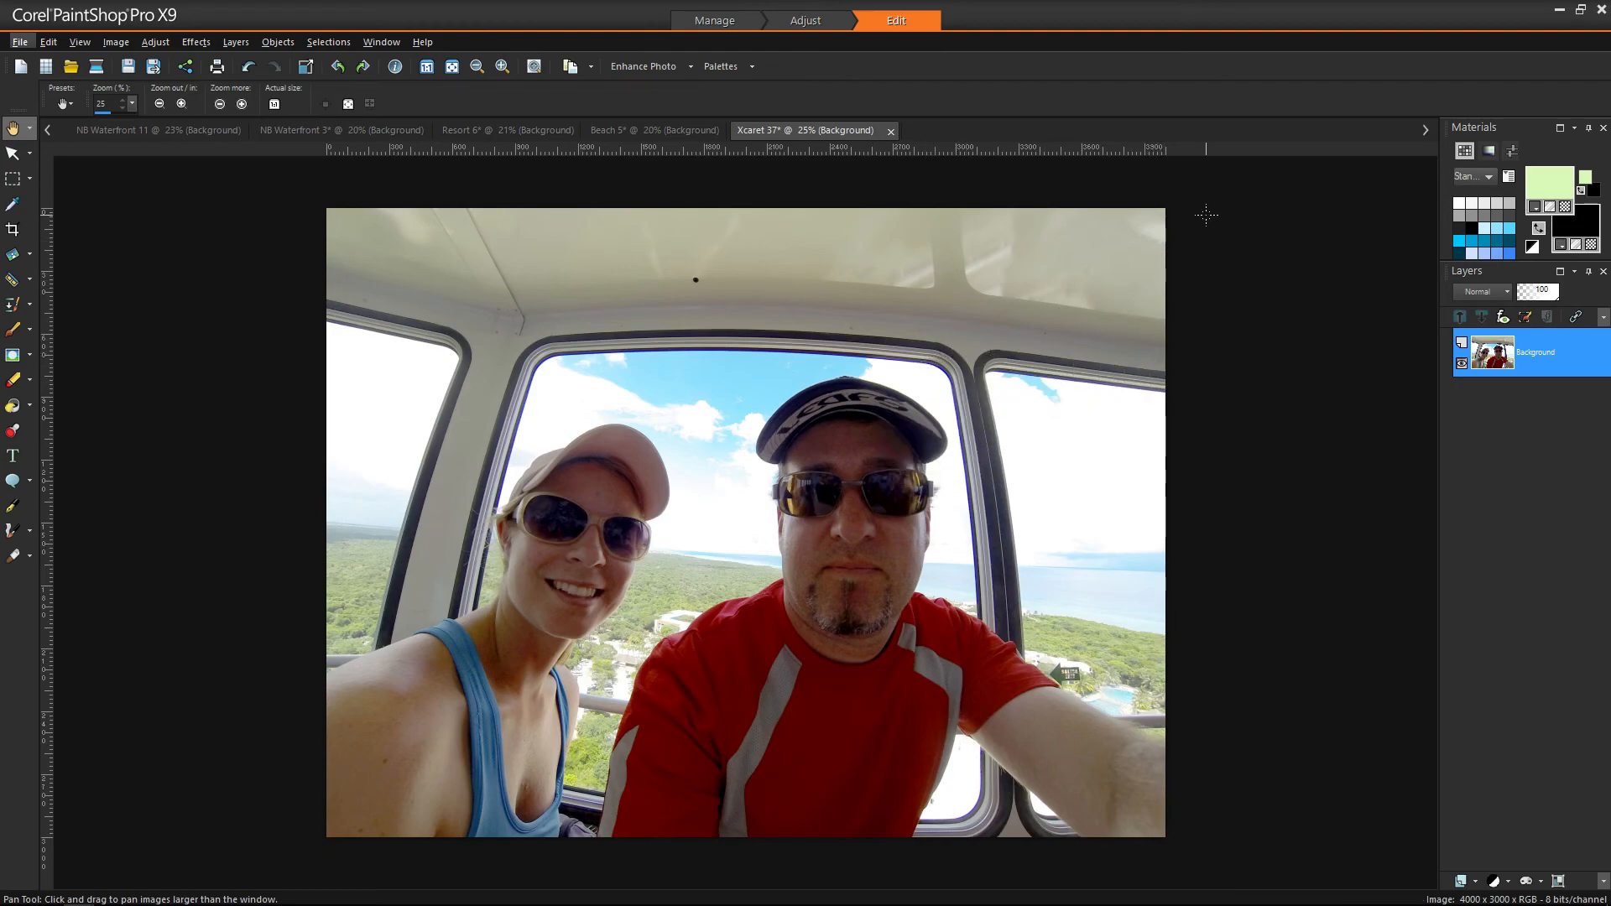
pyautogui.hotkey('ctrl', 'z')
pyautogui.hotkey('ctrl', 'z')
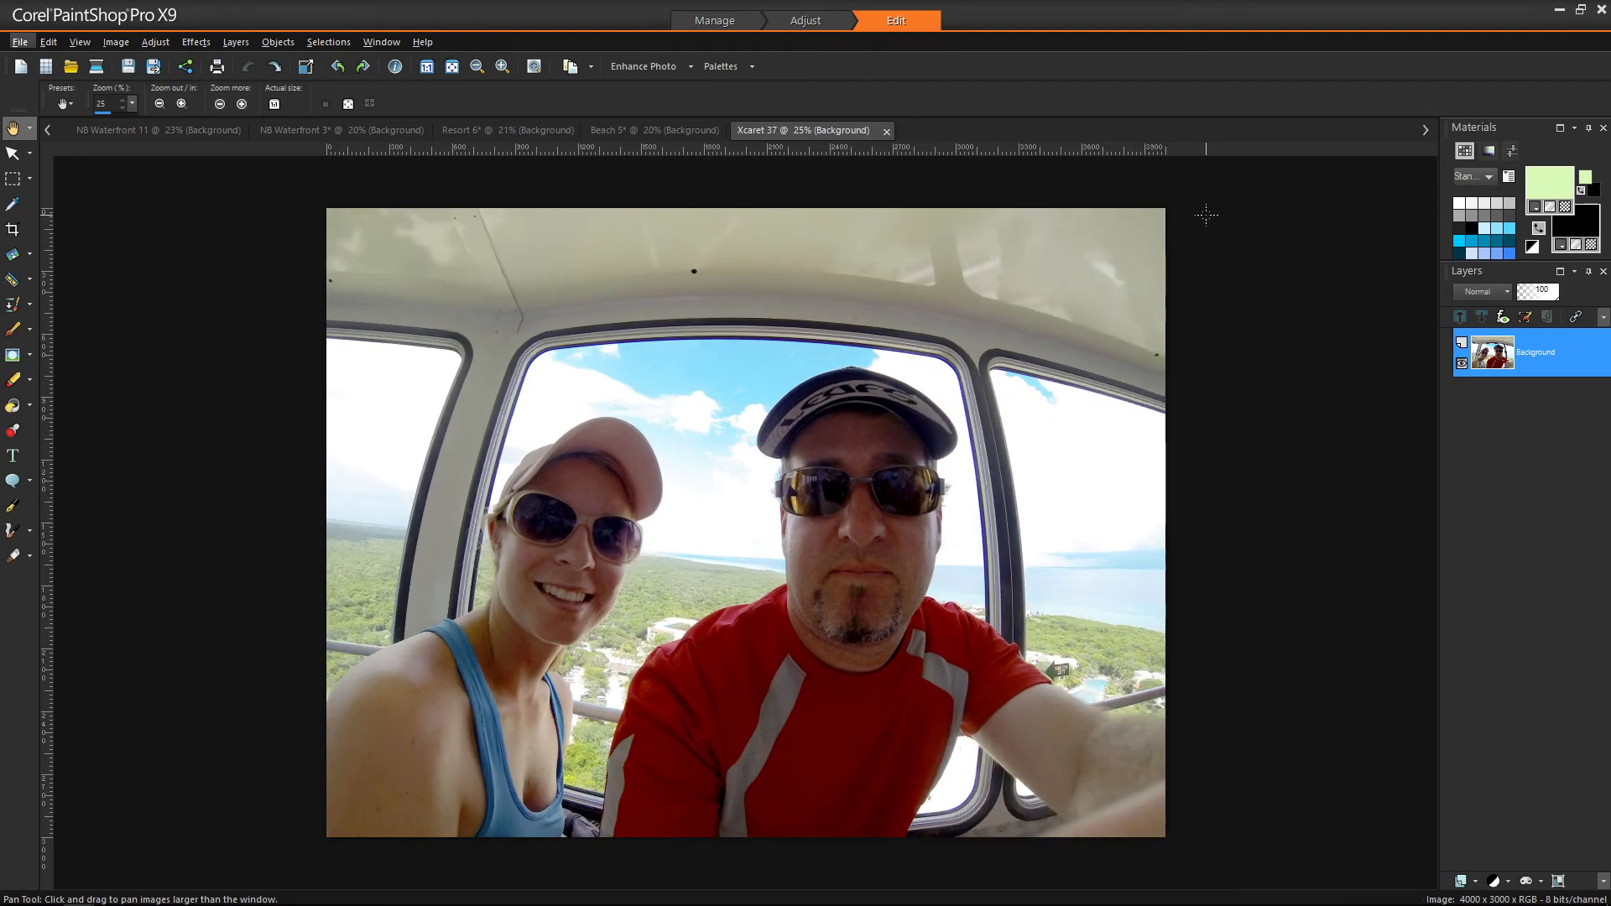
pyautogui.hotkey('ctrl', 'alt', 'z')
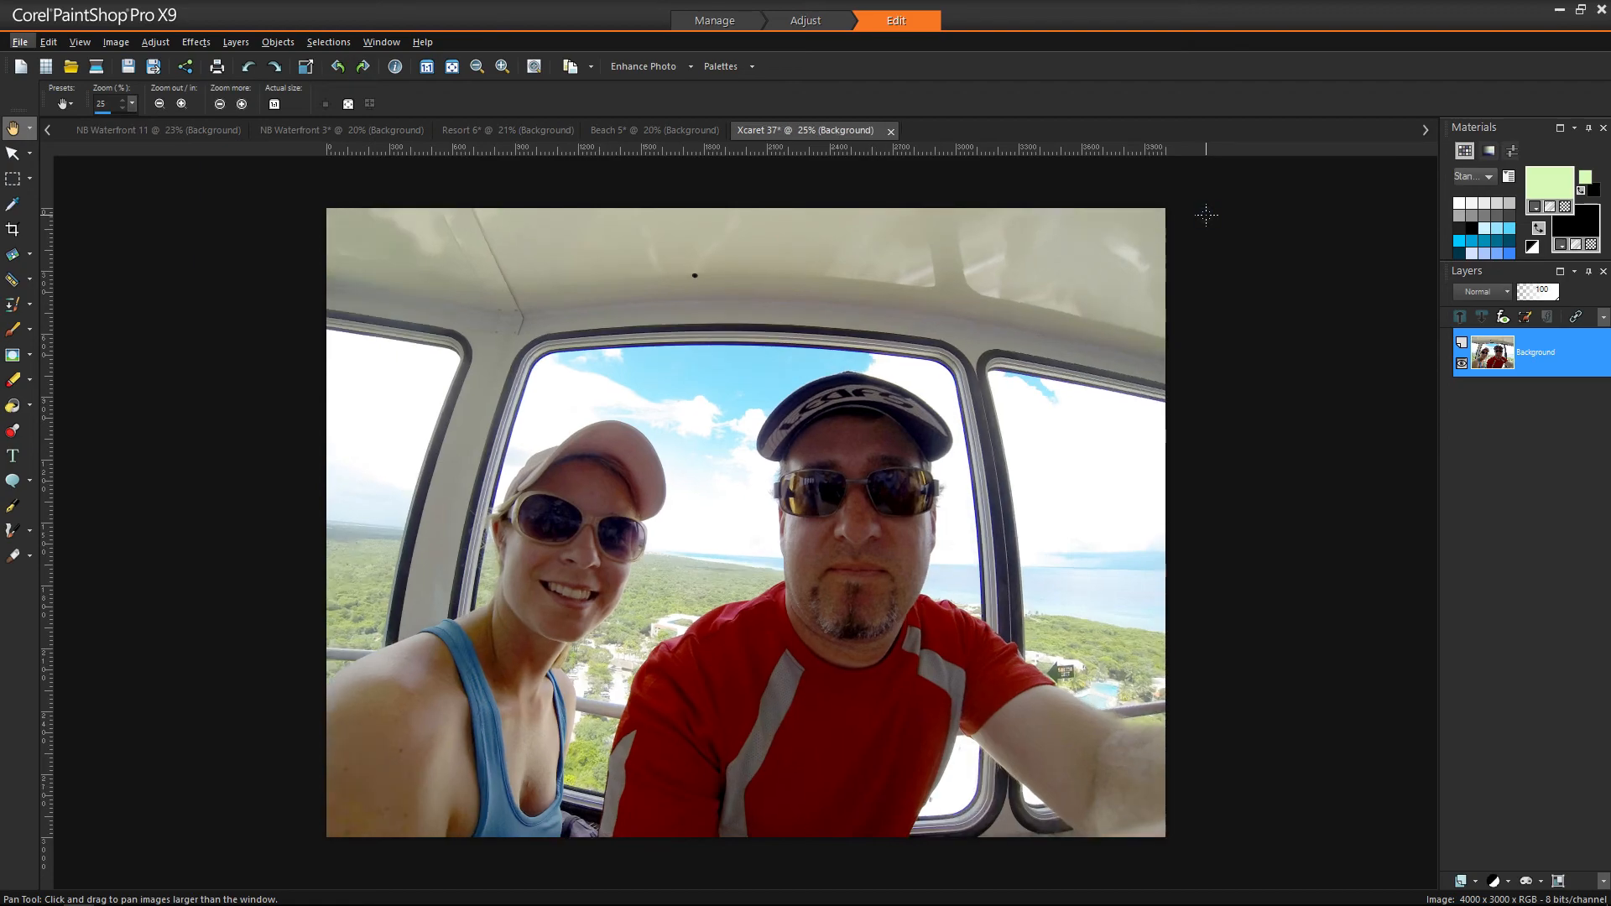
pyautogui.hotkey('ctrl', 'alt', 'z')
pyautogui.hotkey('ctrl', 'alt', 'z')
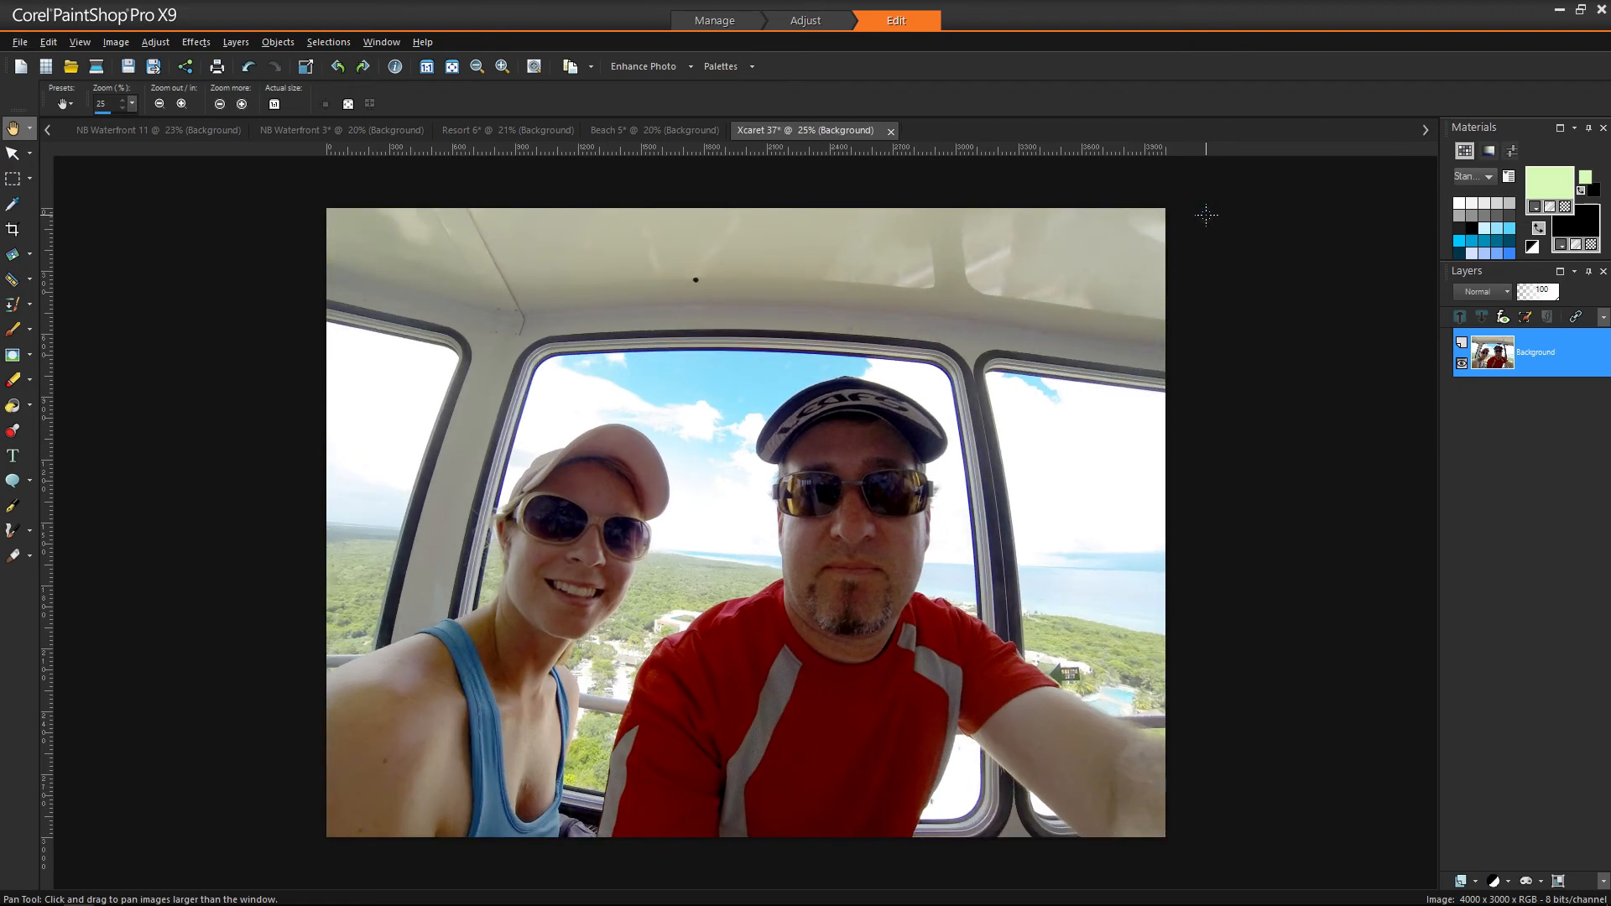
# Step: Close the Xcaret 37 photo, and straighten the Resort 6 photo along its sea horizon with the image cropped
pyautogui.hotkey('ctrl', 'F4')
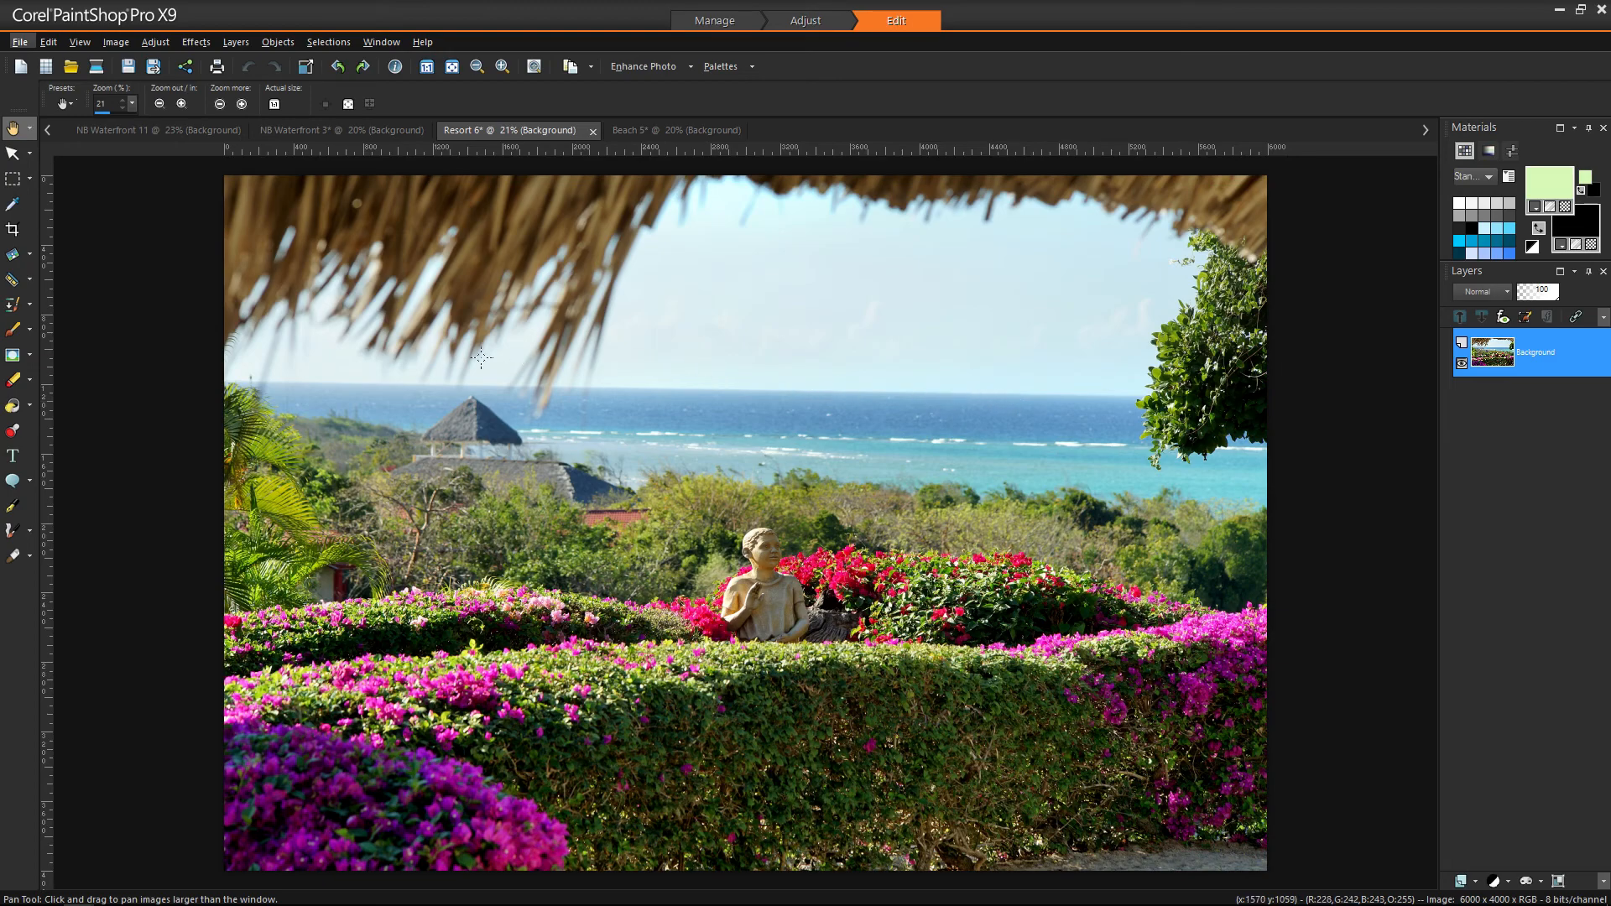
pyautogui.click(15, 256)
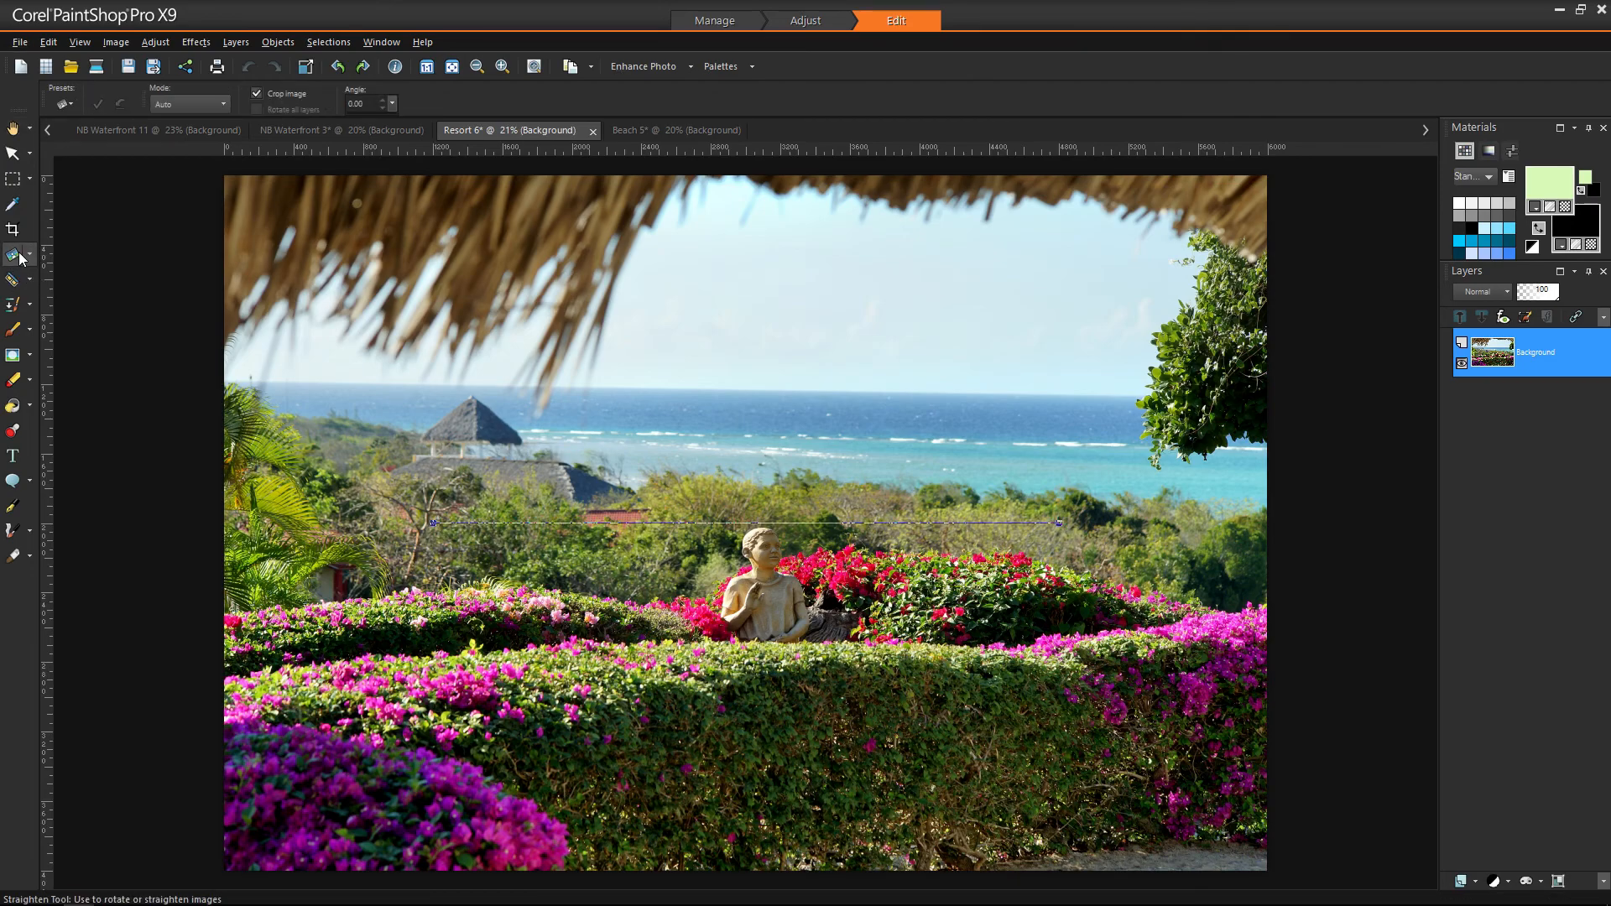
pyautogui.click(30, 255)
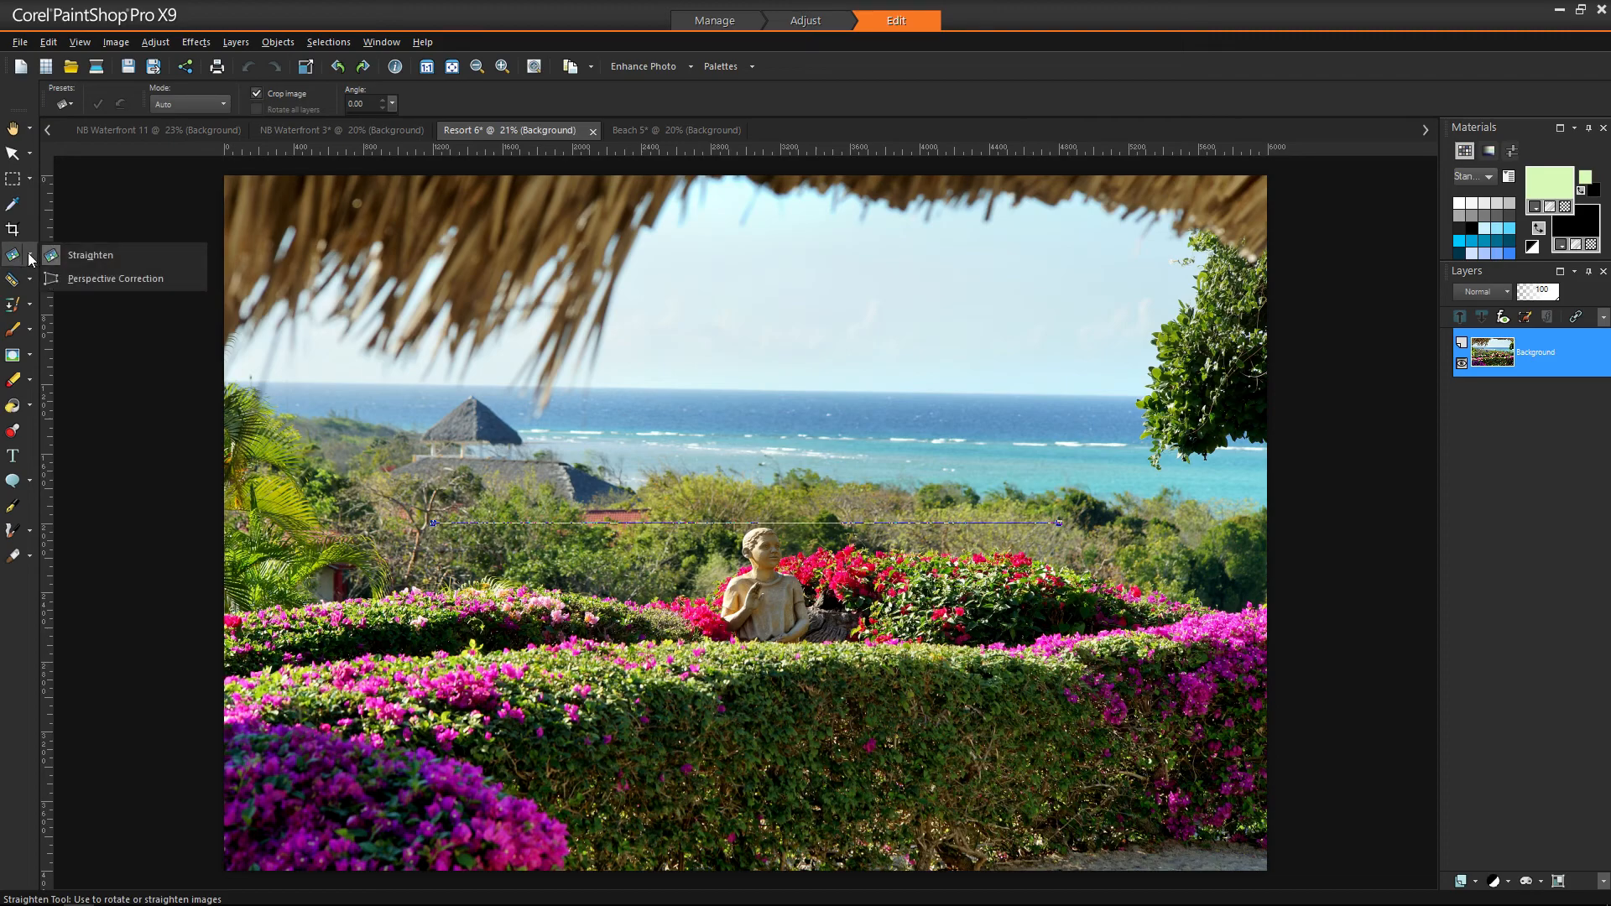
pyautogui.click(83, 254)
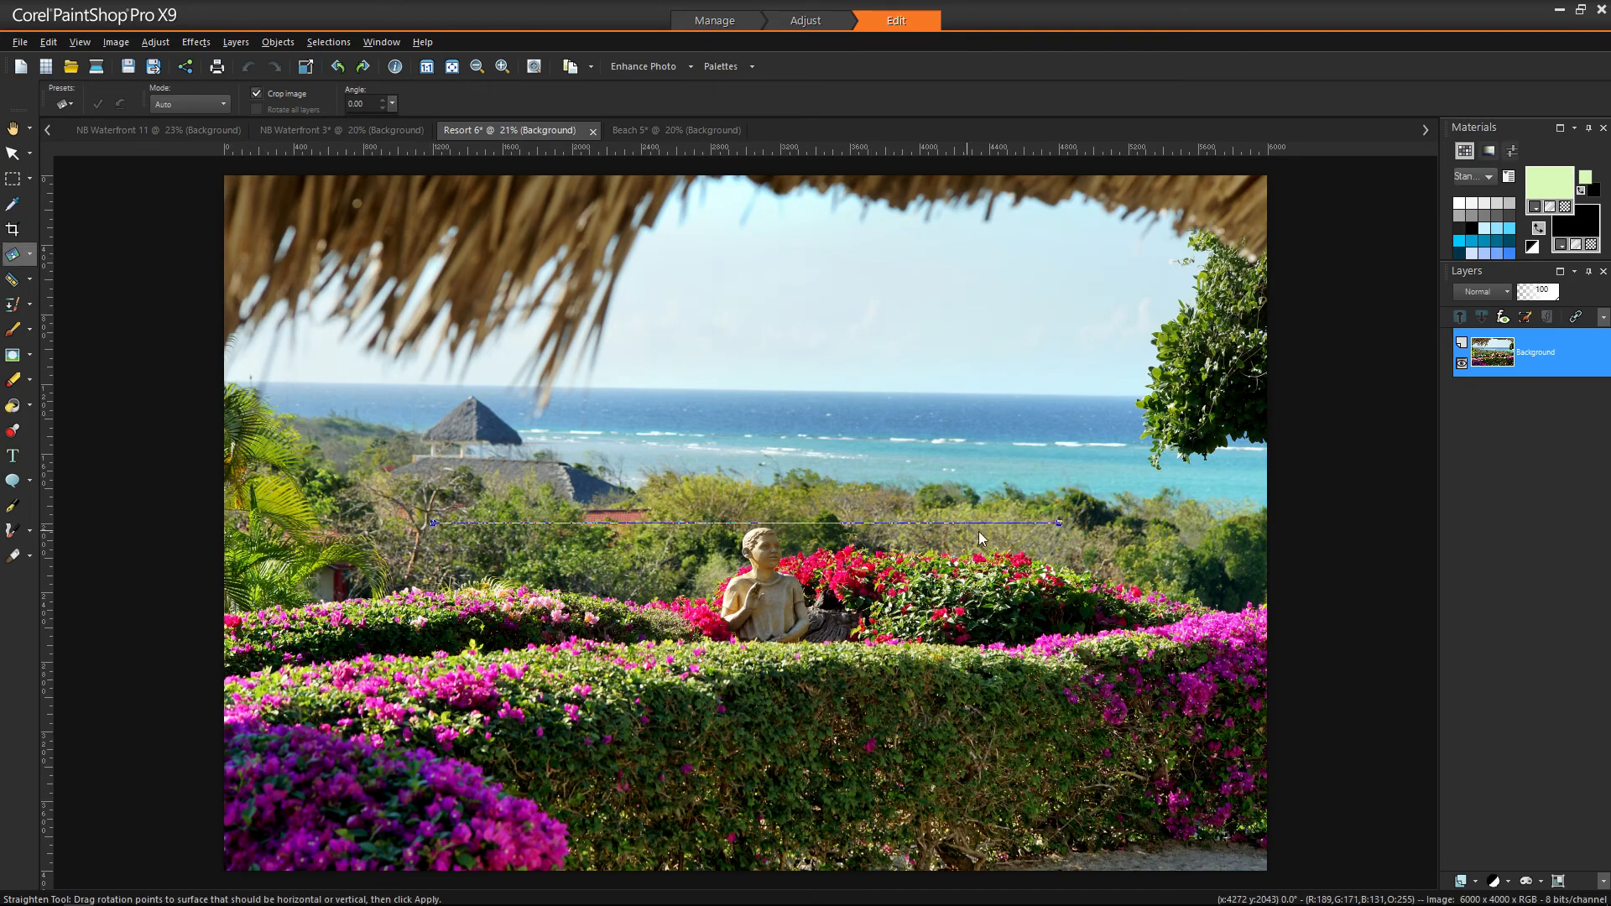
pyautogui.moveTo(1061, 522); pyautogui.dragTo(1138, 394)
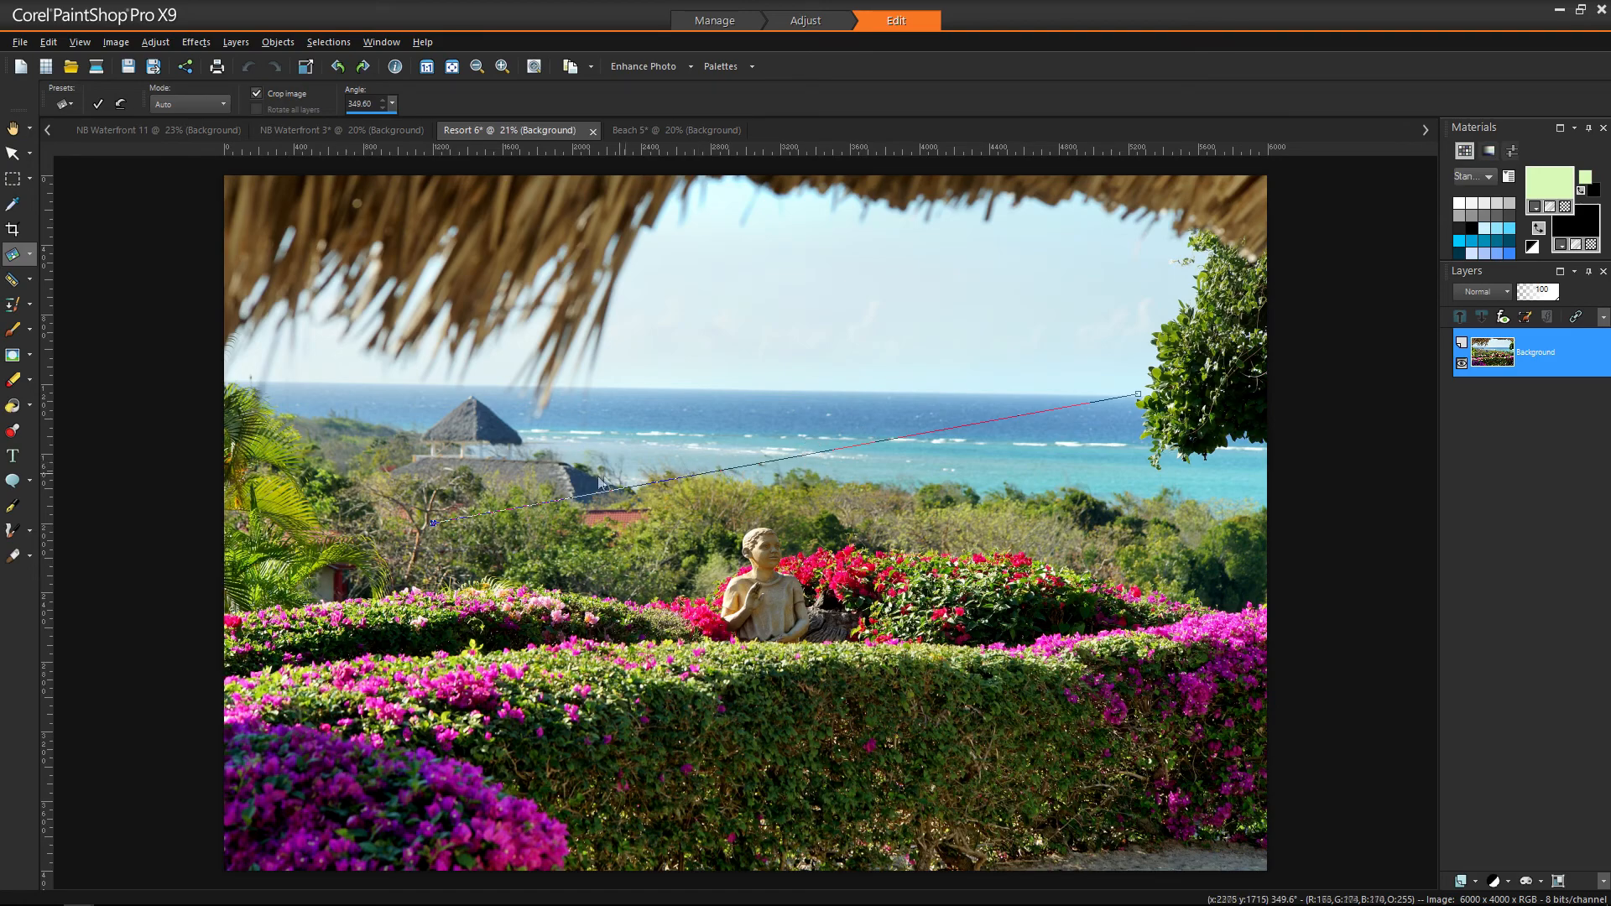
pyautogui.moveTo(434, 522); pyautogui.dragTo(250, 382)
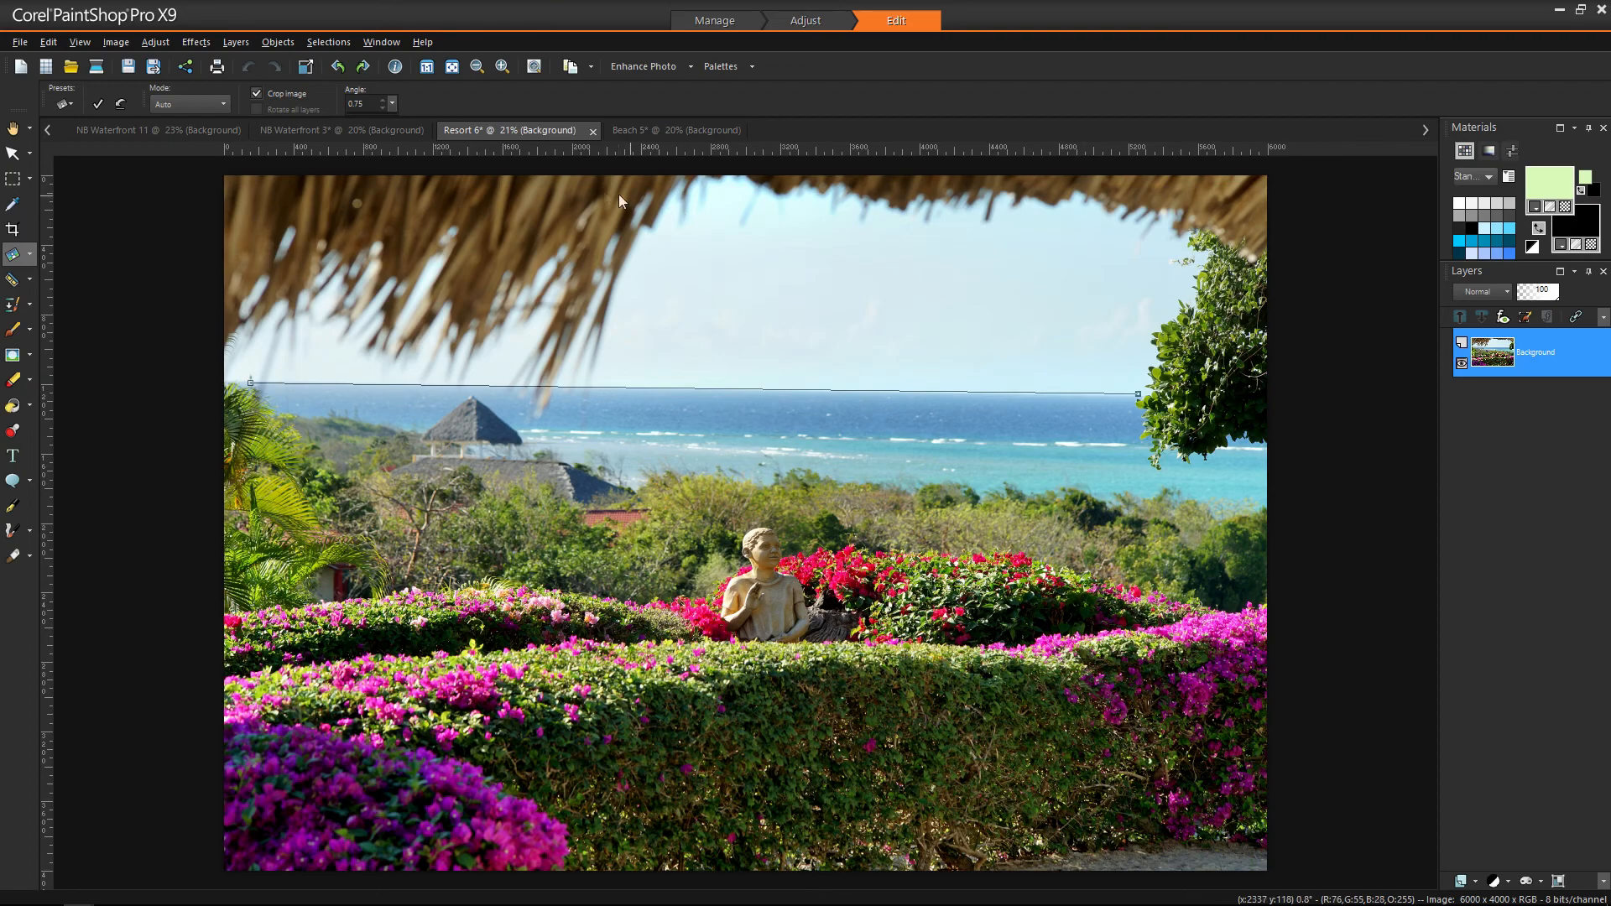
pyautogui.click(97, 105)
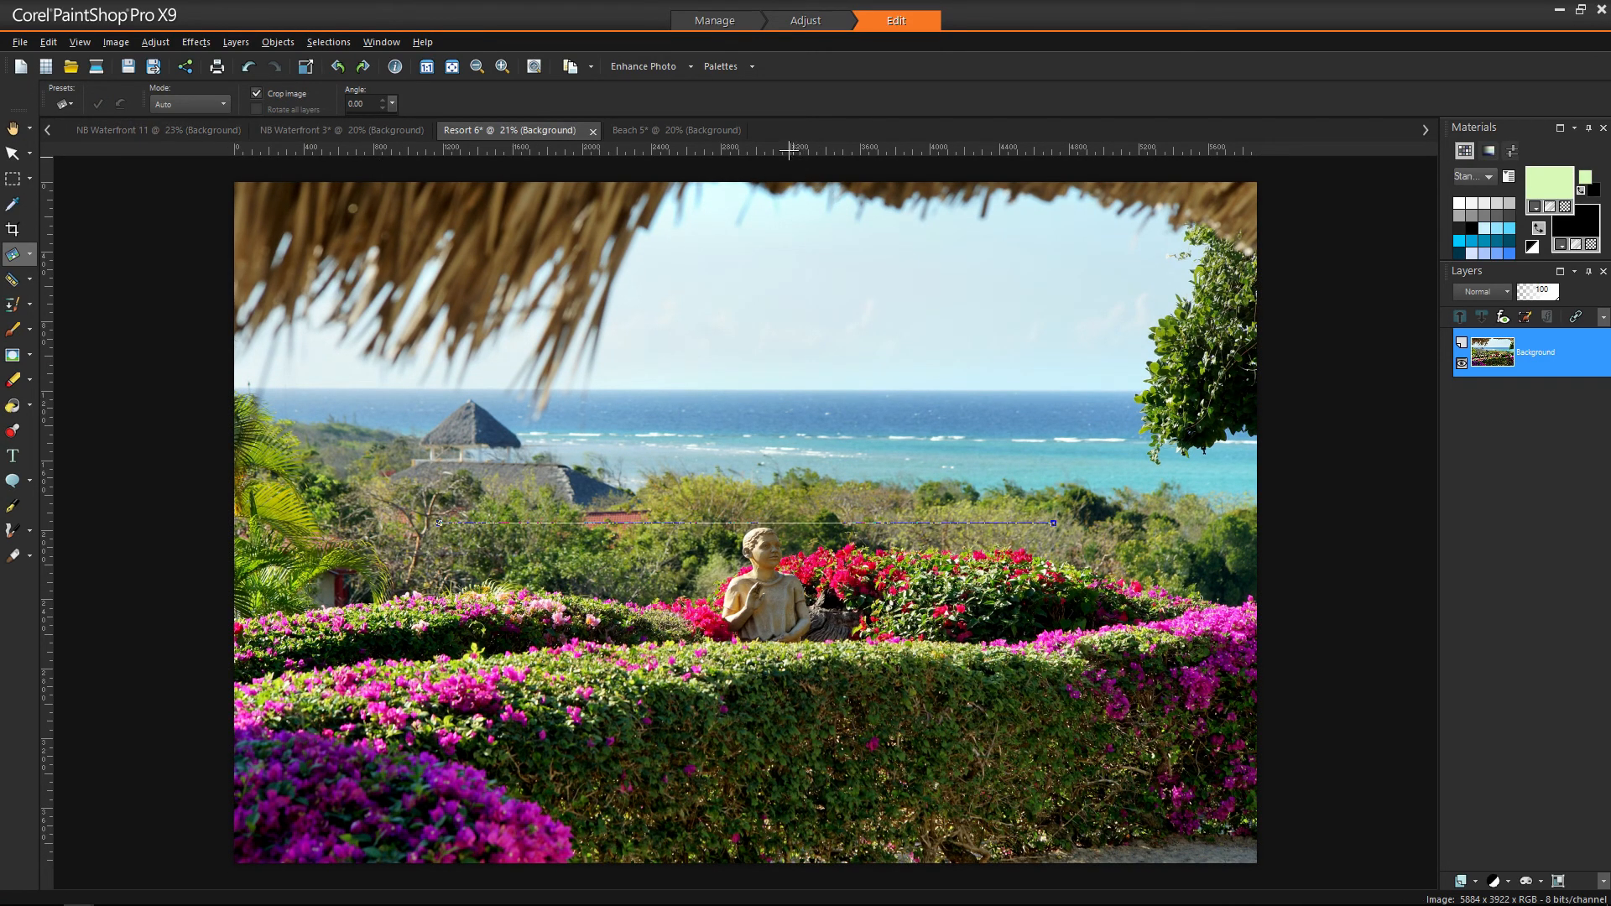
# Step: Place a horizontal guide on the sea horizon of the Resort 6 photo to check that it is level
pyautogui.moveTo(782, 149); pyautogui.dragTo(774, 390)
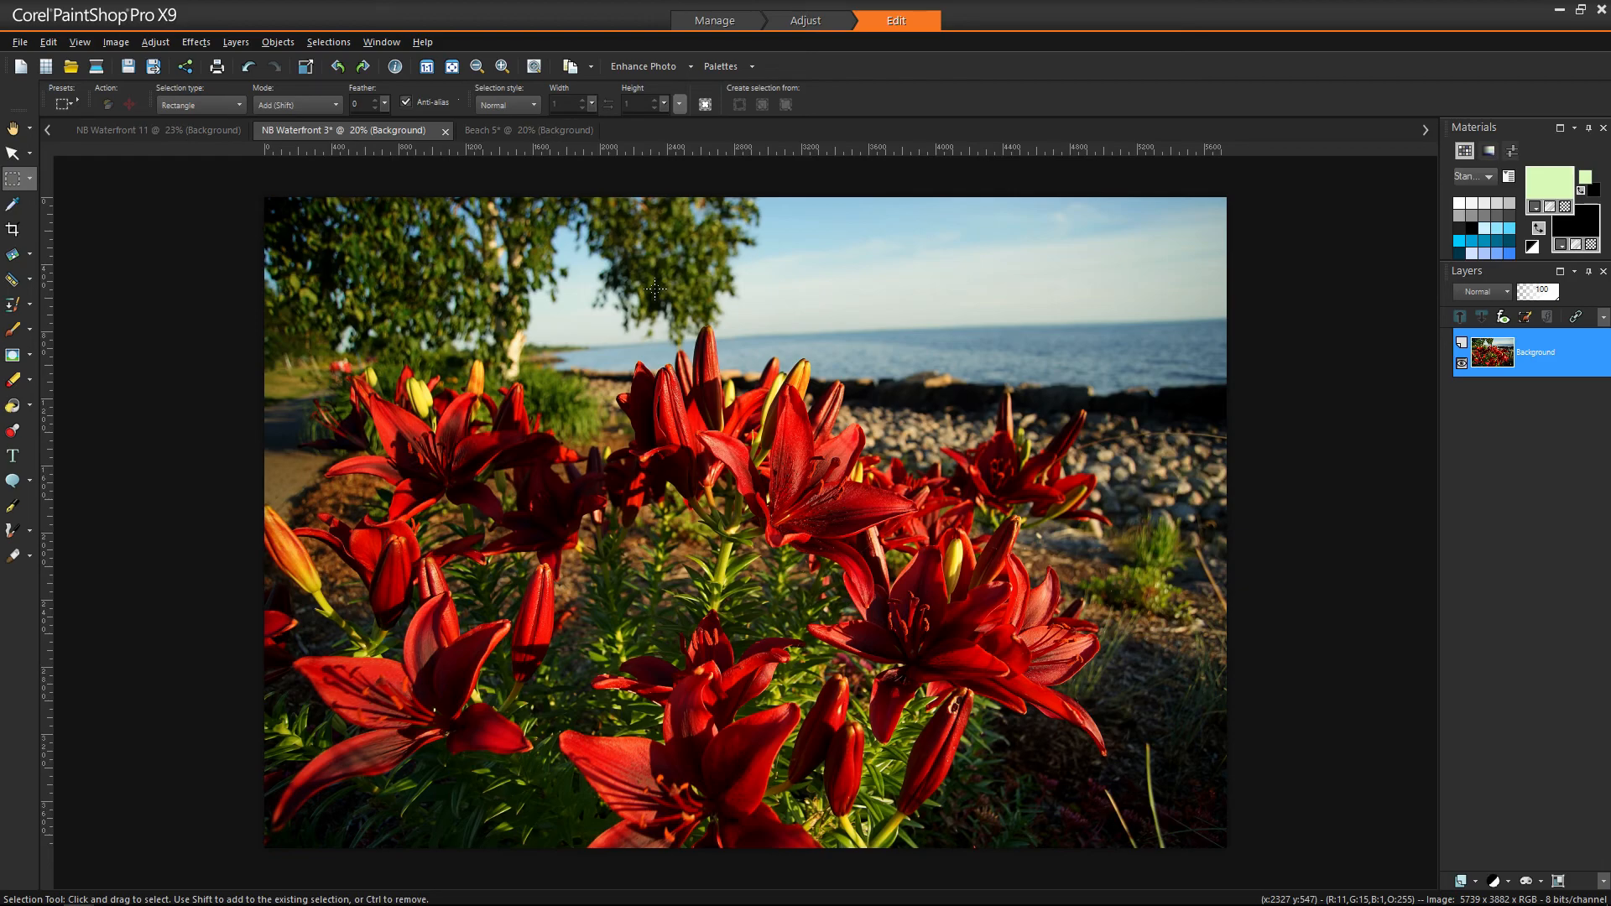
# Step: Examine the red lilies in the NB Waterfront 3 photo at 100% zoom, and return to viewing the whole photo
pyautogui.scroll(1, 831, 502)
pyautogui.scroll(5, 831, 502)
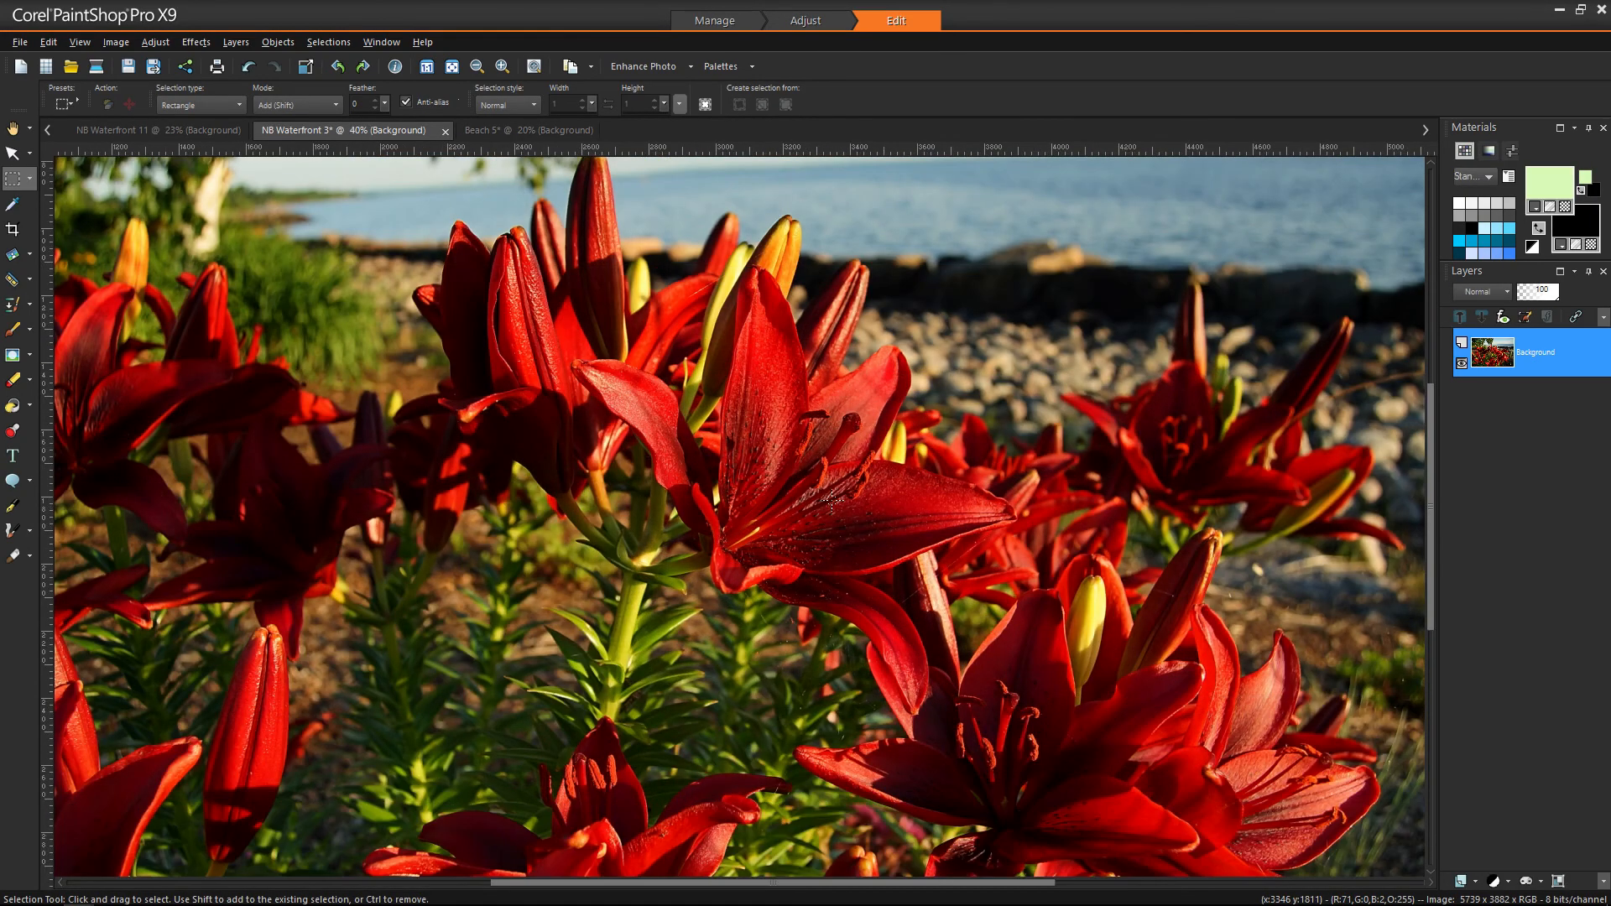
pyautogui.scroll(1, 831, 502)
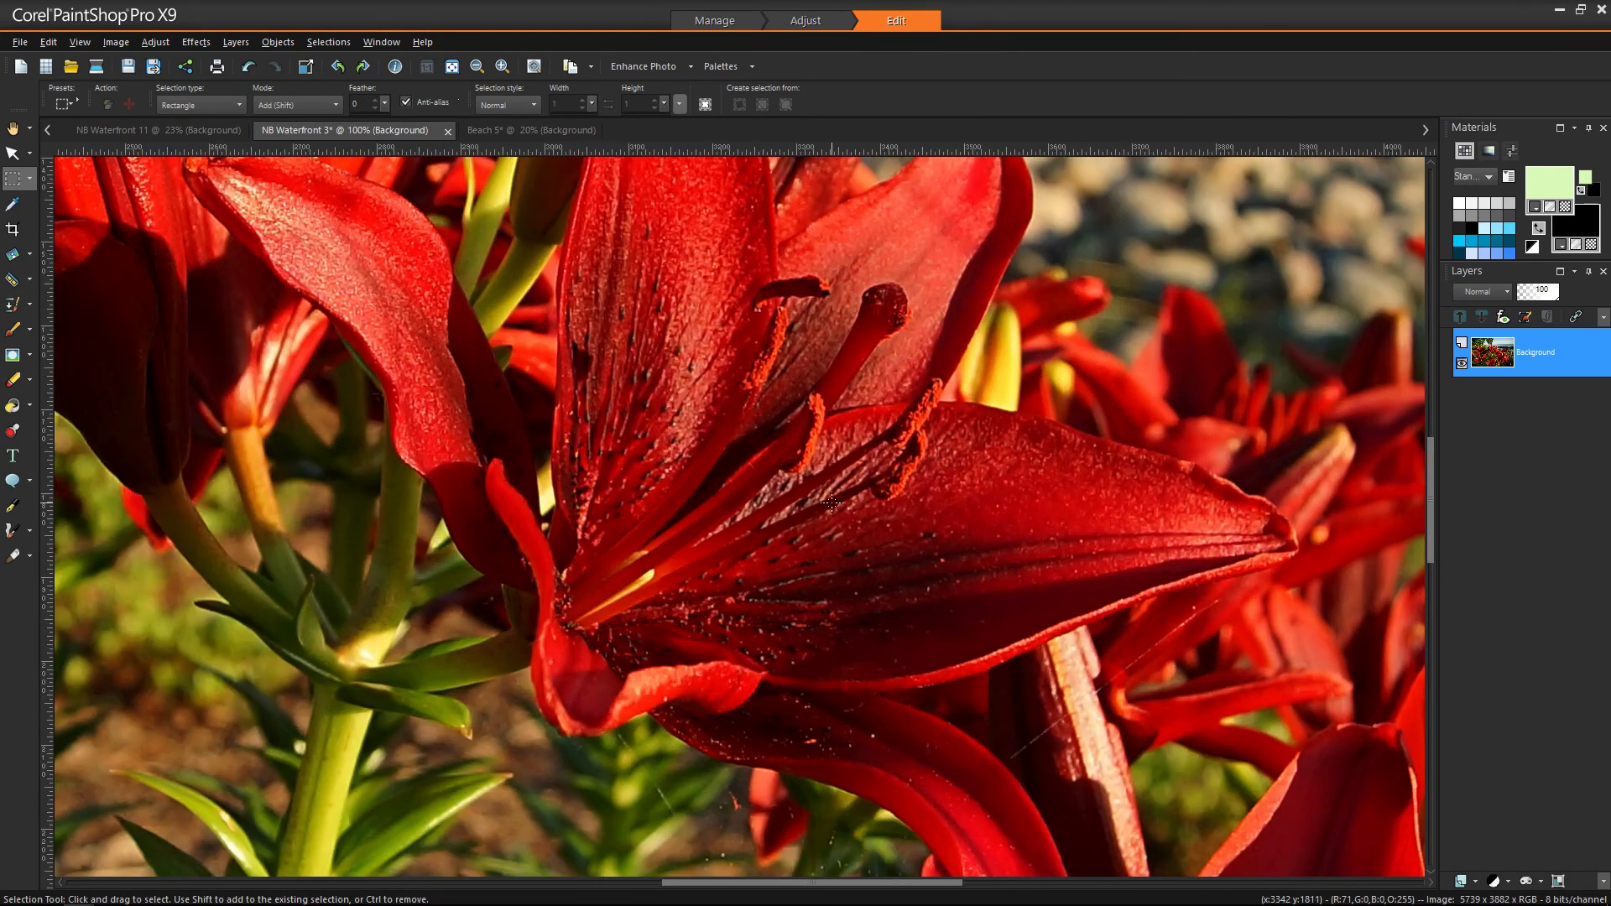
pyautogui.click(13, 127)
pyautogui.moveTo(635, 388); pyautogui.dragTo(819, 594)
pyautogui.moveTo(738, 501)
pyautogui.mouseDown()
pyautogui.moveTo(779, 629)
pyautogui.moveTo(839, 636)
pyautogui.mouseUp()
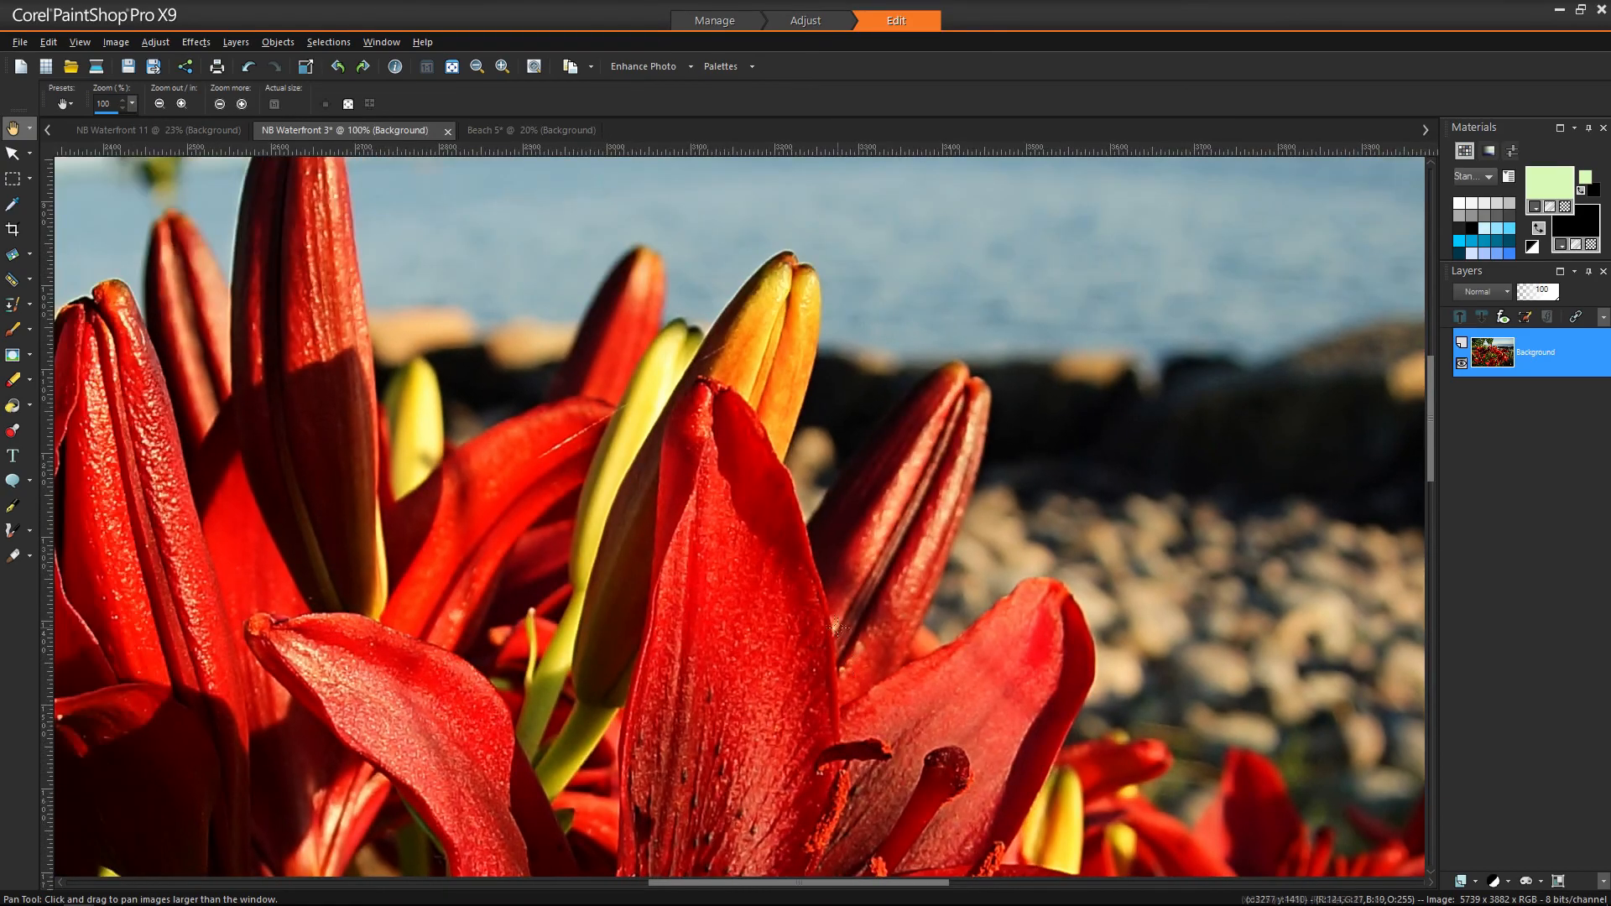
pyautogui.moveTo(800, 572)
pyautogui.mouseDown()
pyautogui.moveTo(954, 643)
pyautogui.moveTo(1089, 629)
pyautogui.moveTo(1019, 550)
pyautogui.mouseUp()
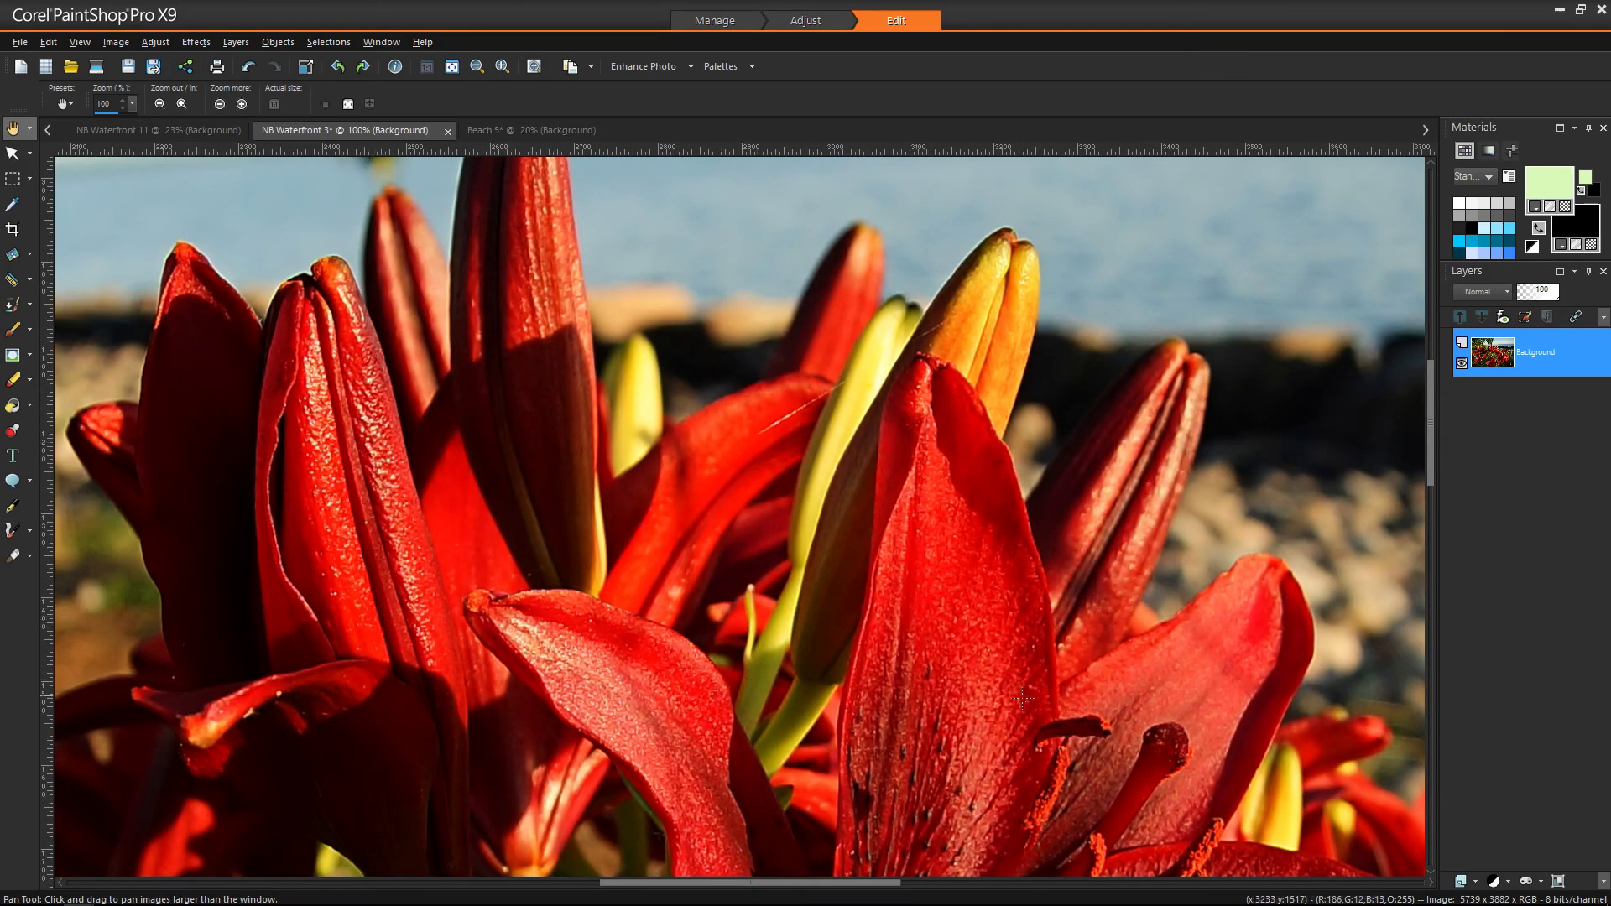
pyautogui.moveTo(1028, 700); pyautogui.dragTo(843, 402)
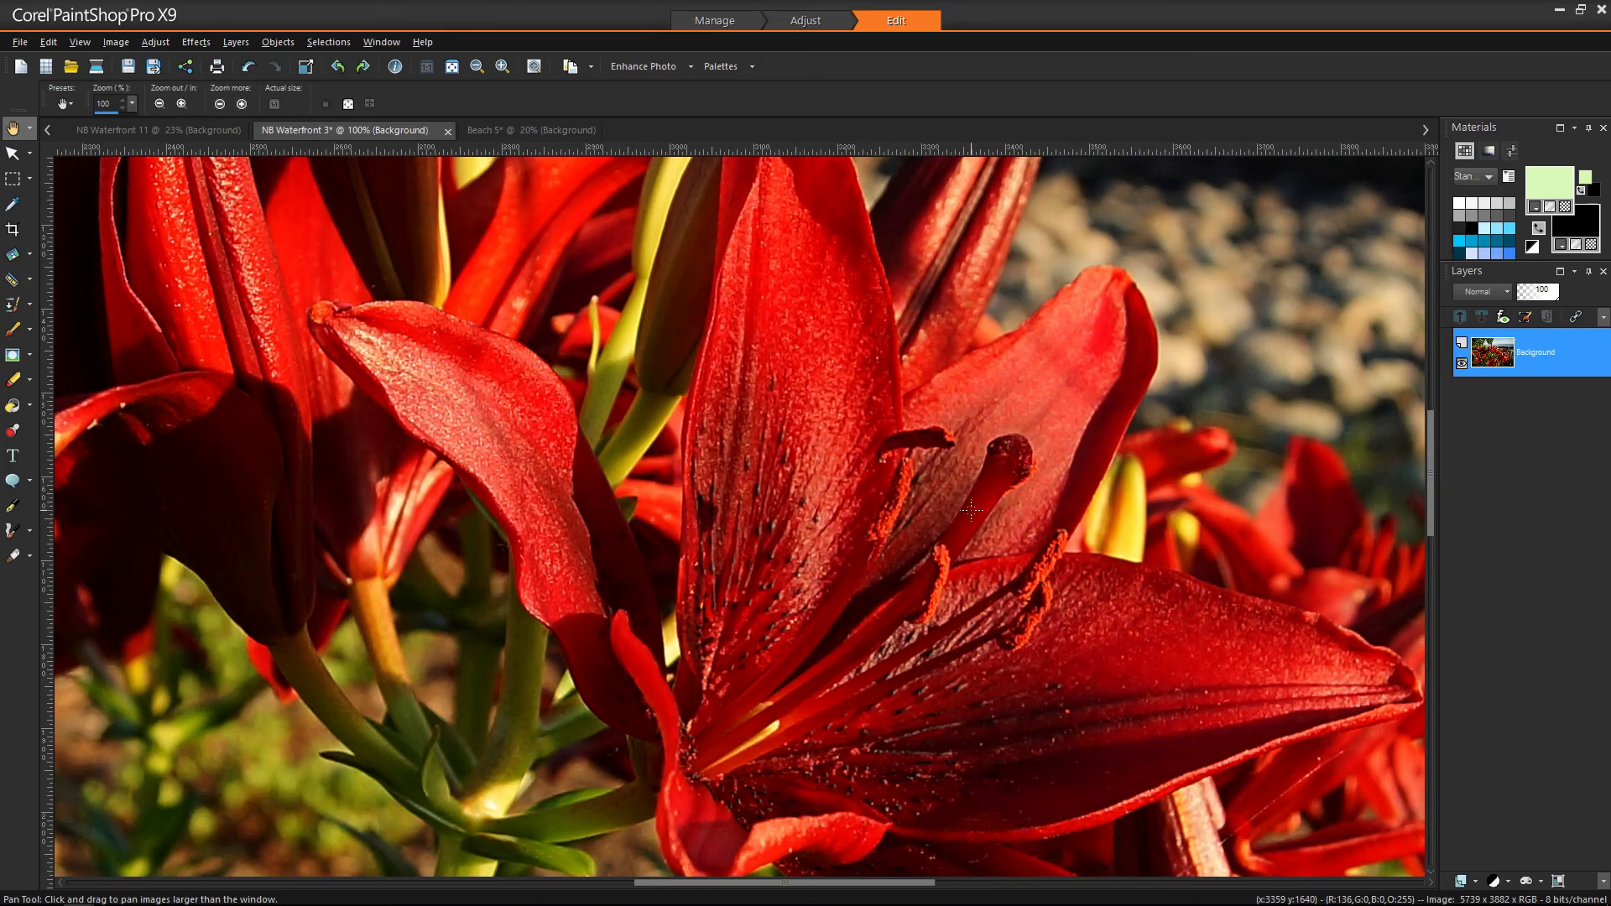
pyautogui.scroll(-4, 970, 510)
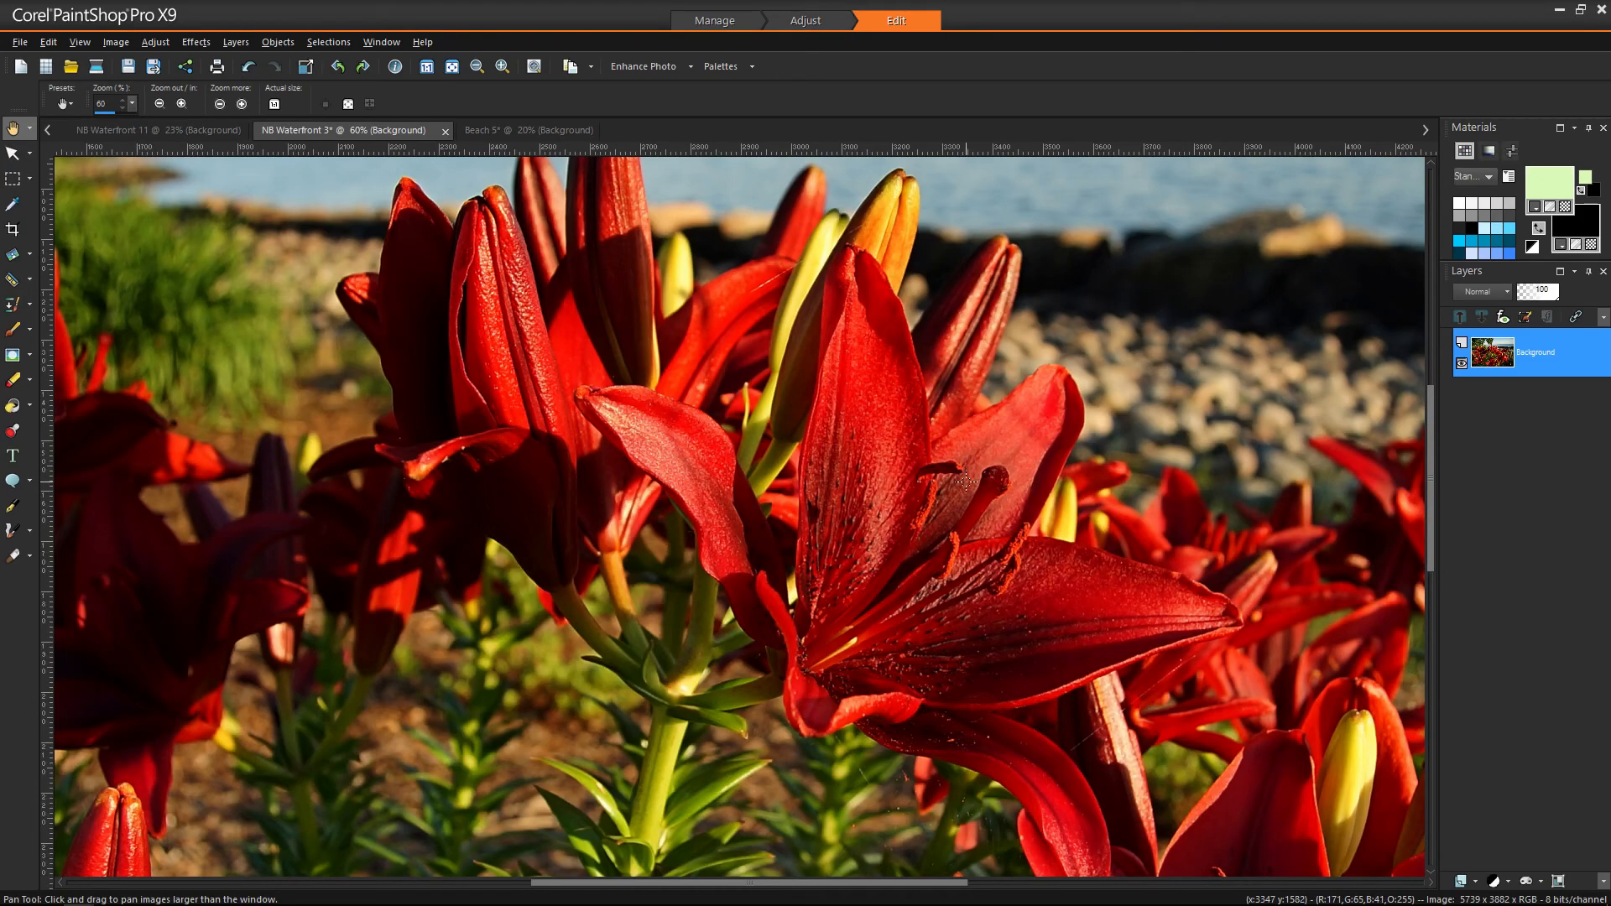
pyautogui.scroll(-5, 965, 481)
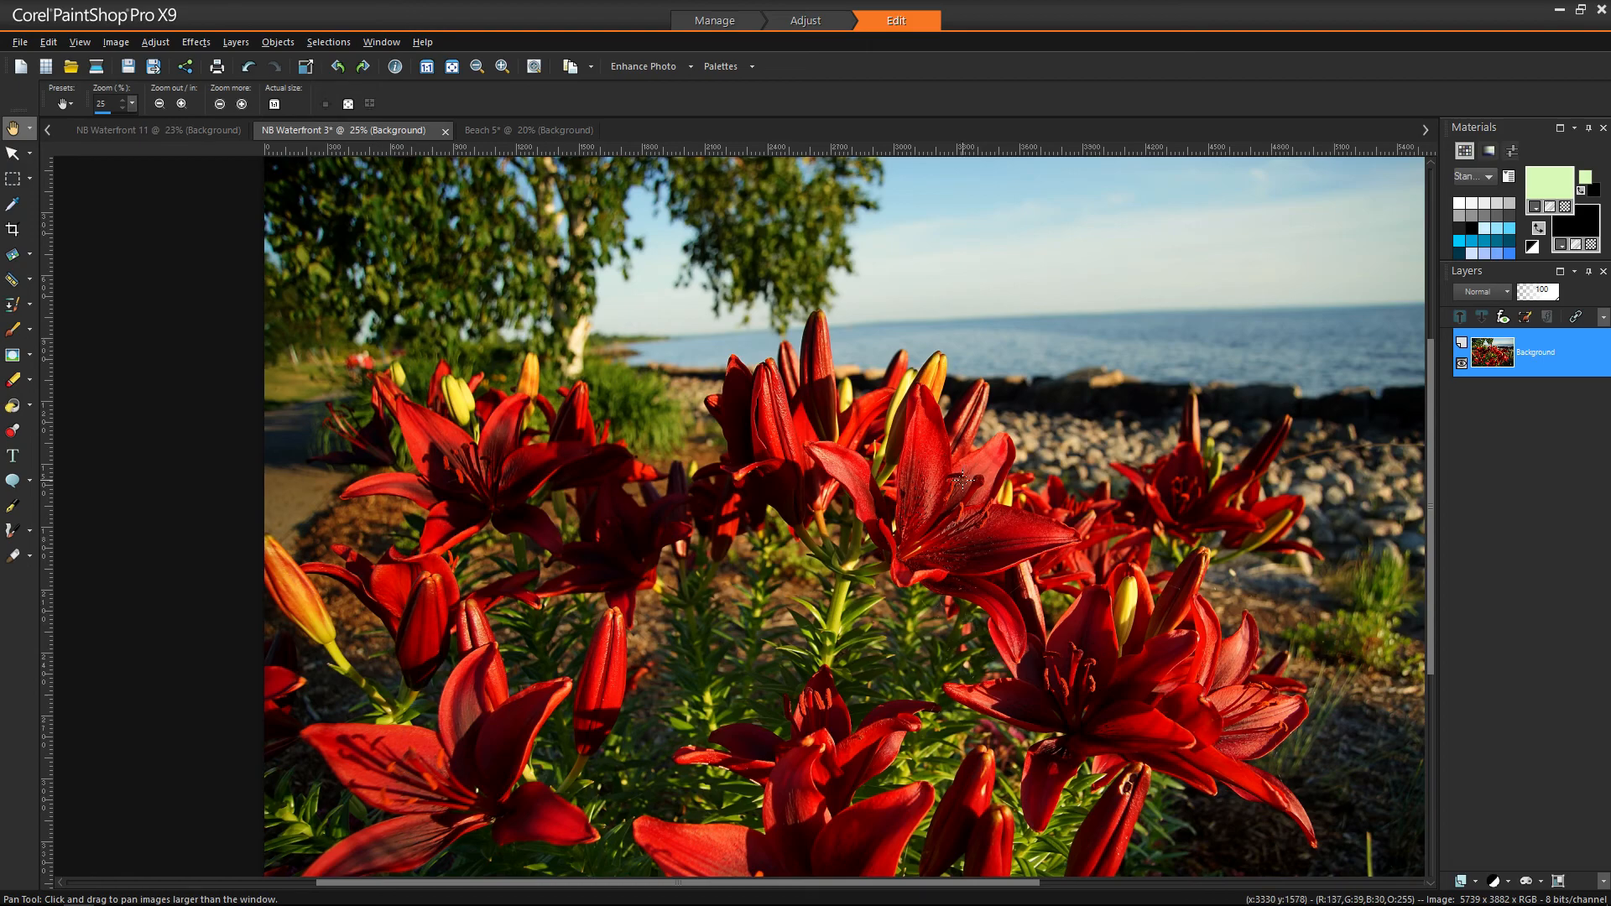
pyautogui.scroll(-1, 965, 479)
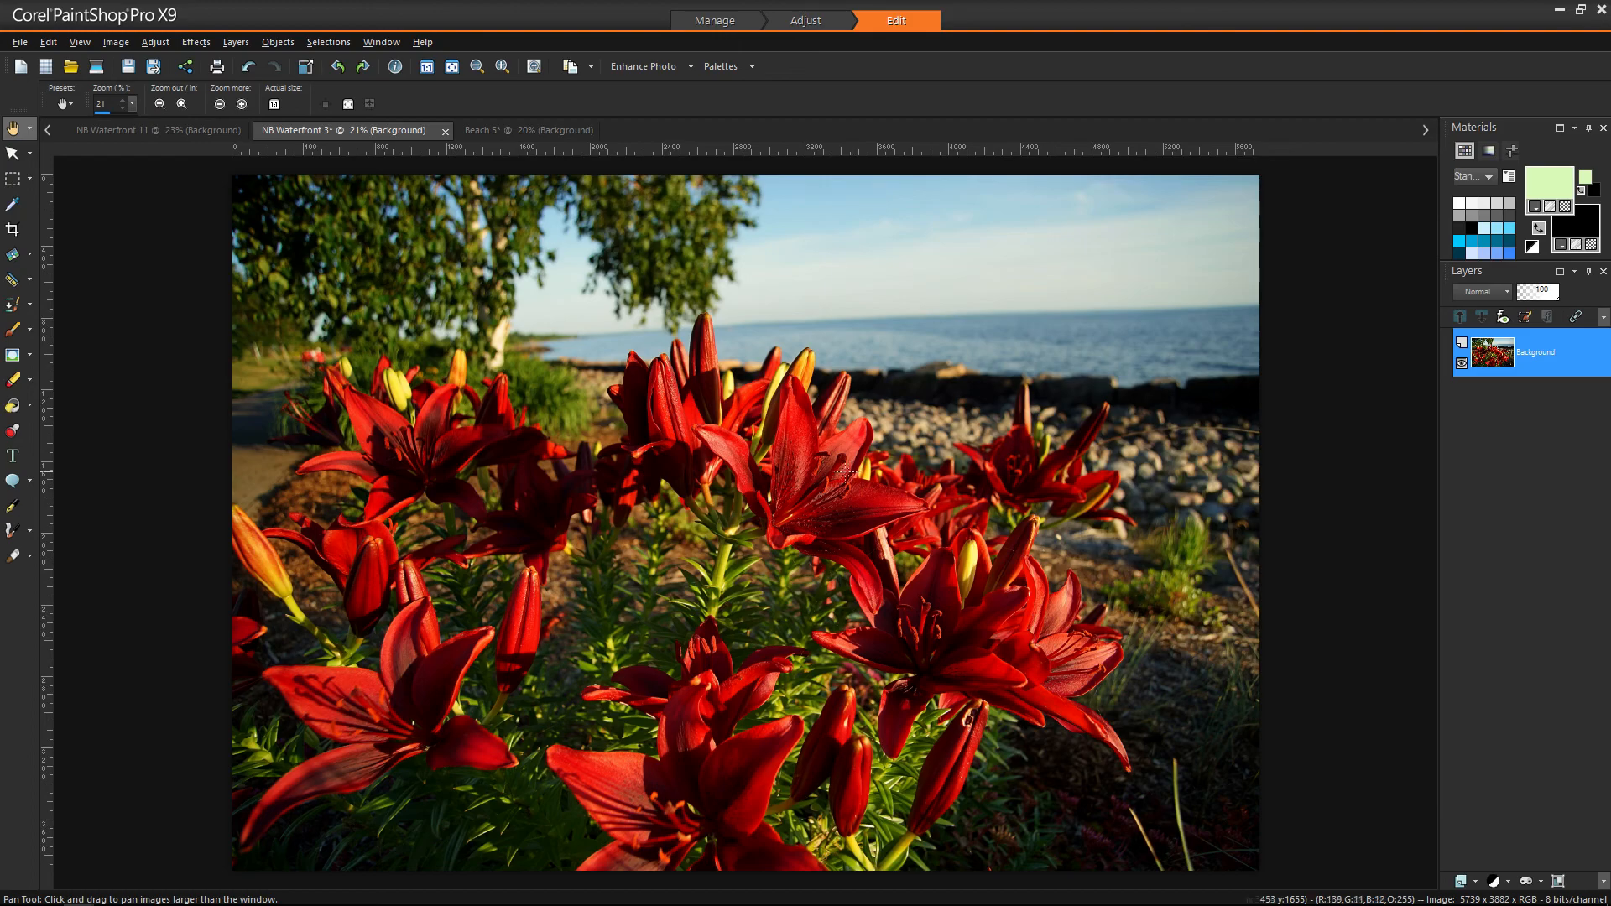
pyautogui.scroll(-1, 807, 456)
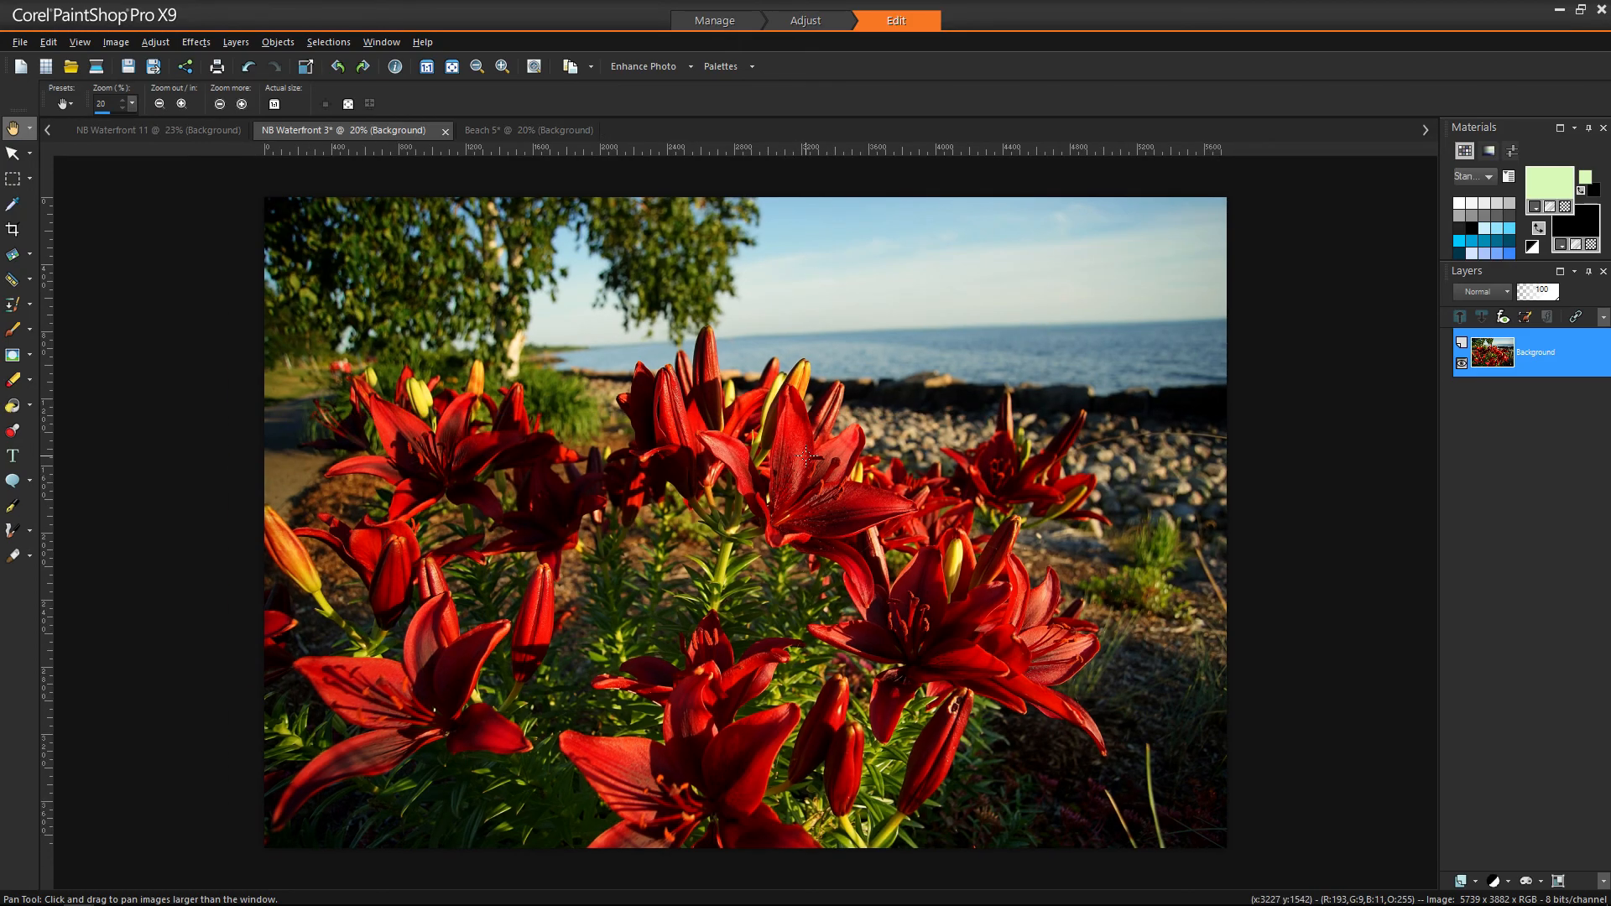
pyautogui.scroll(1, 807, 455)
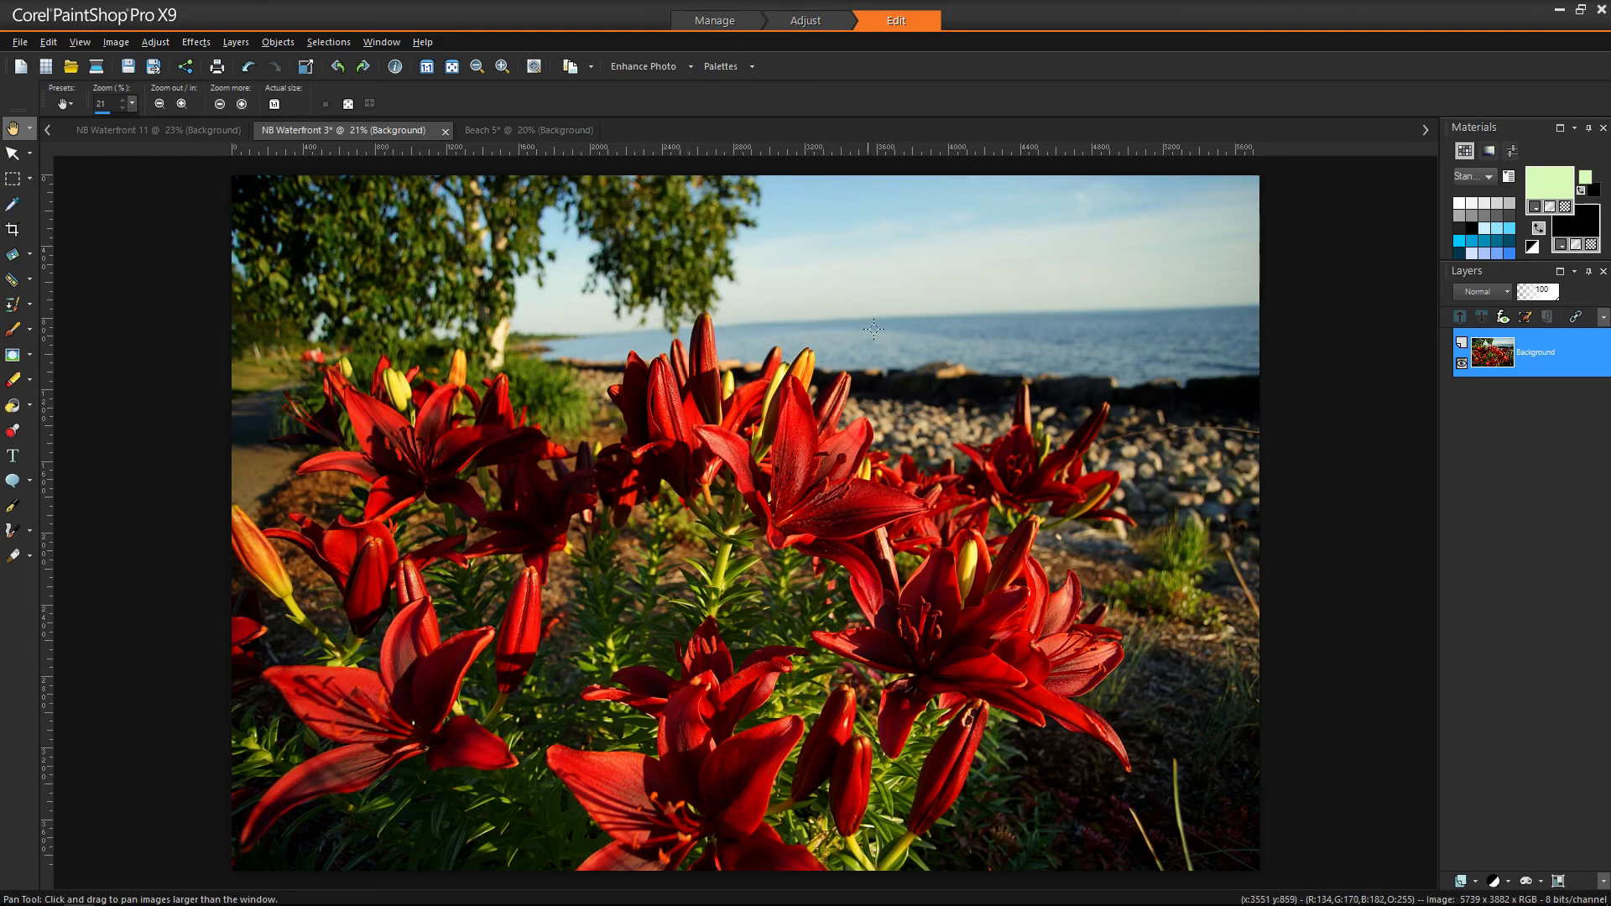
# Step: Straighten and crop the NB Waterfront 3 photo along its sea horizon, and place a horizontal guide on the horizon
pyautogui.click(14, 254)
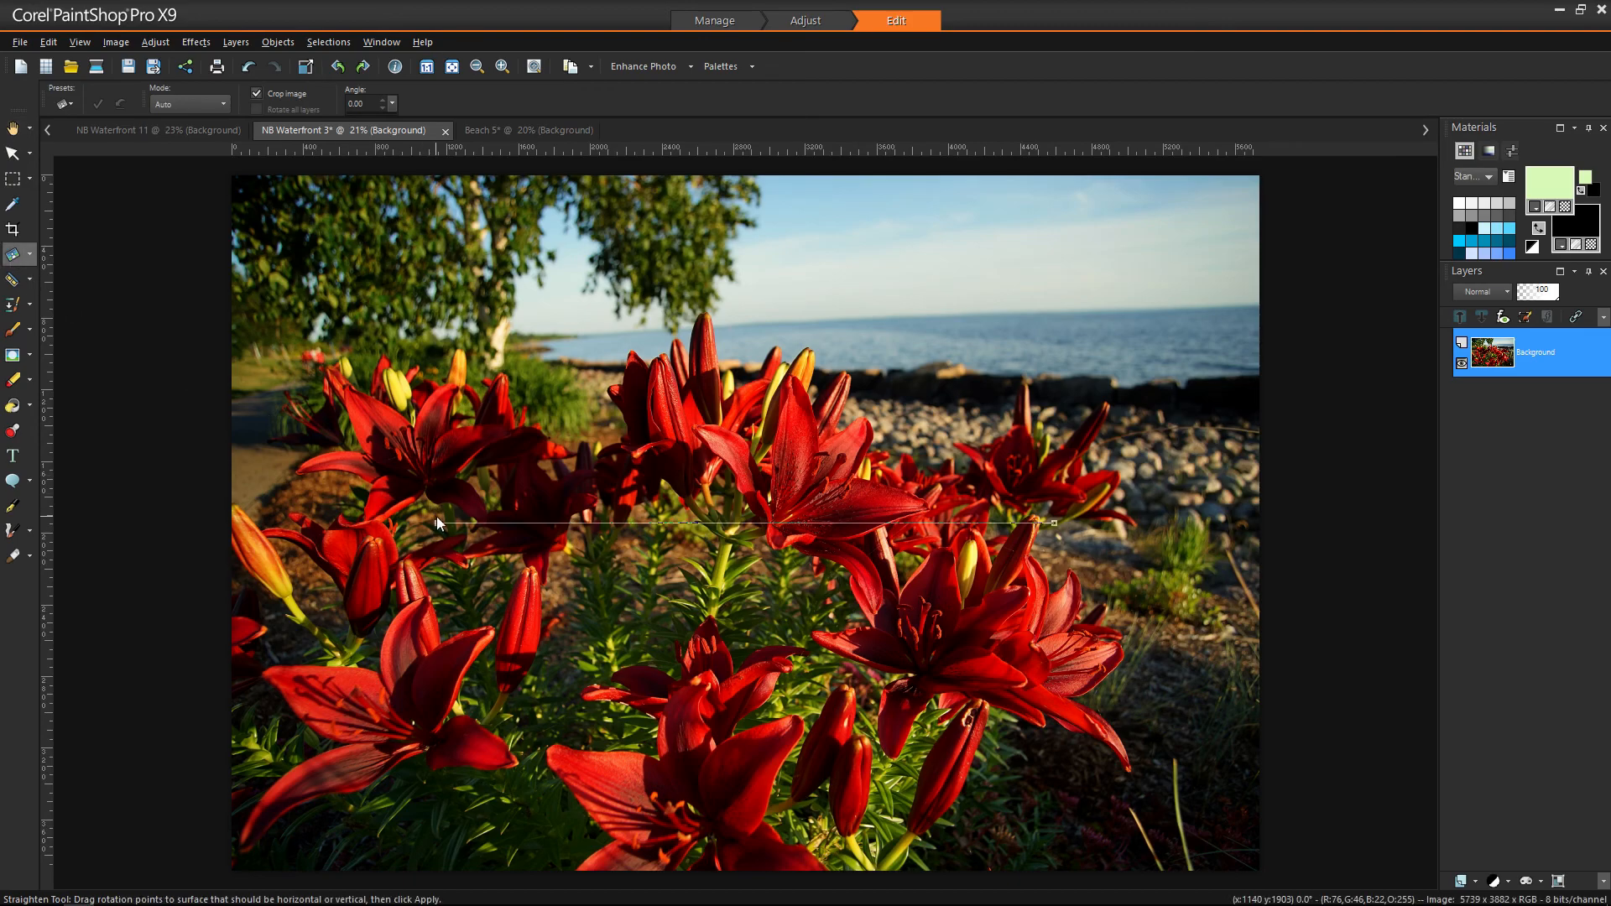
pyautogui.moveTo(437, 522); pyautogui.dragTo(573, 333)
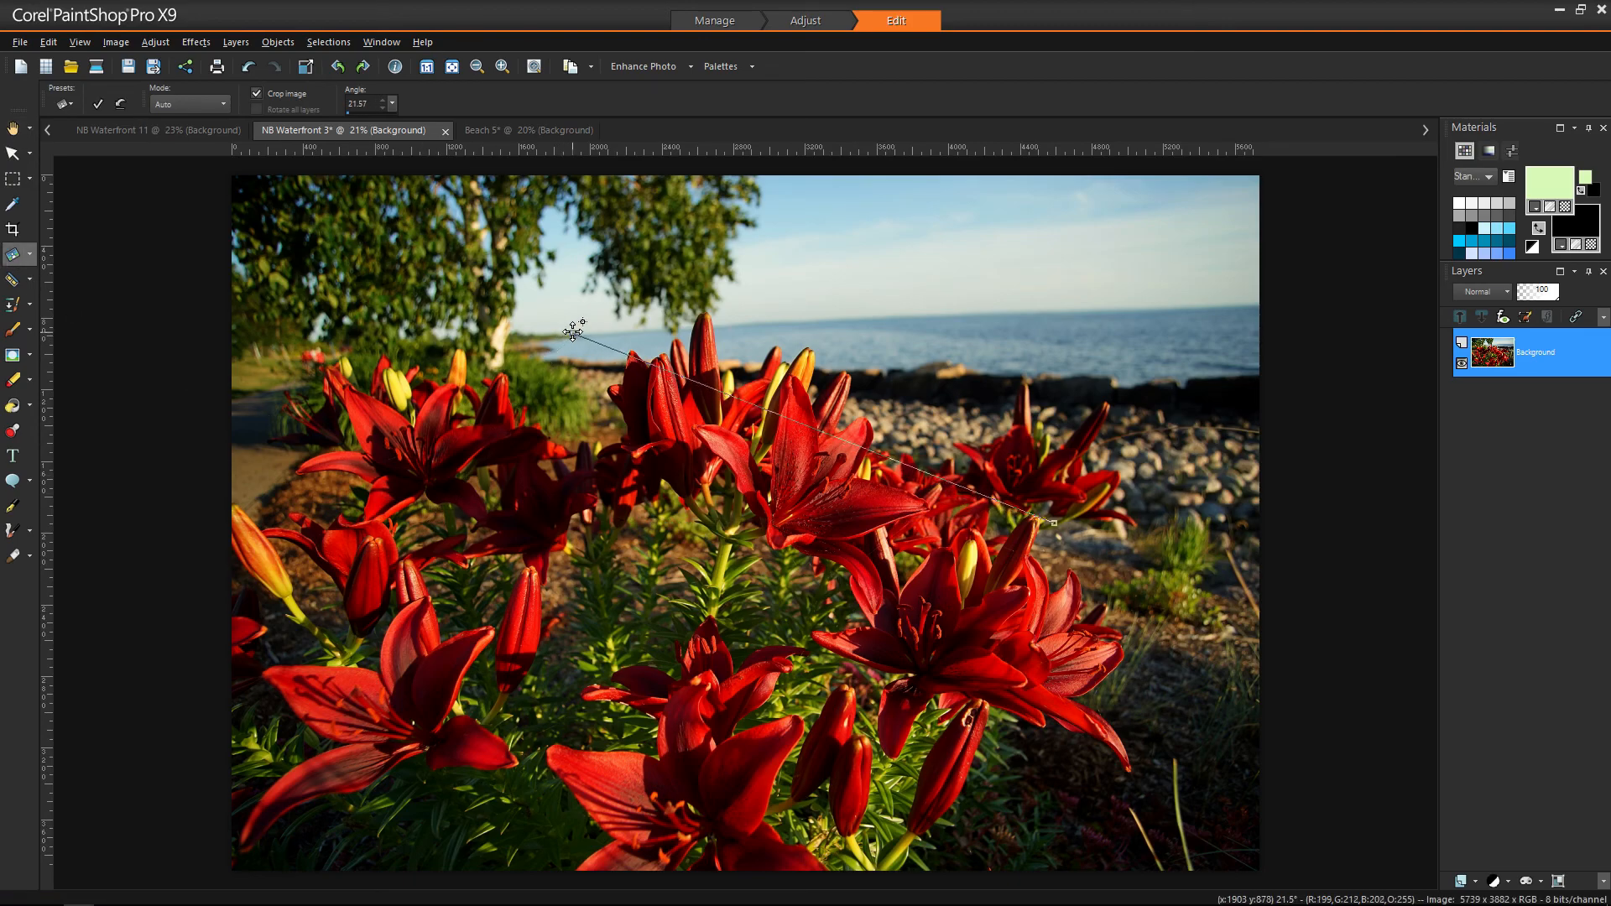
pyautogui.moveTo(1053, 522); pyautogui.dragTo(1256, 303)
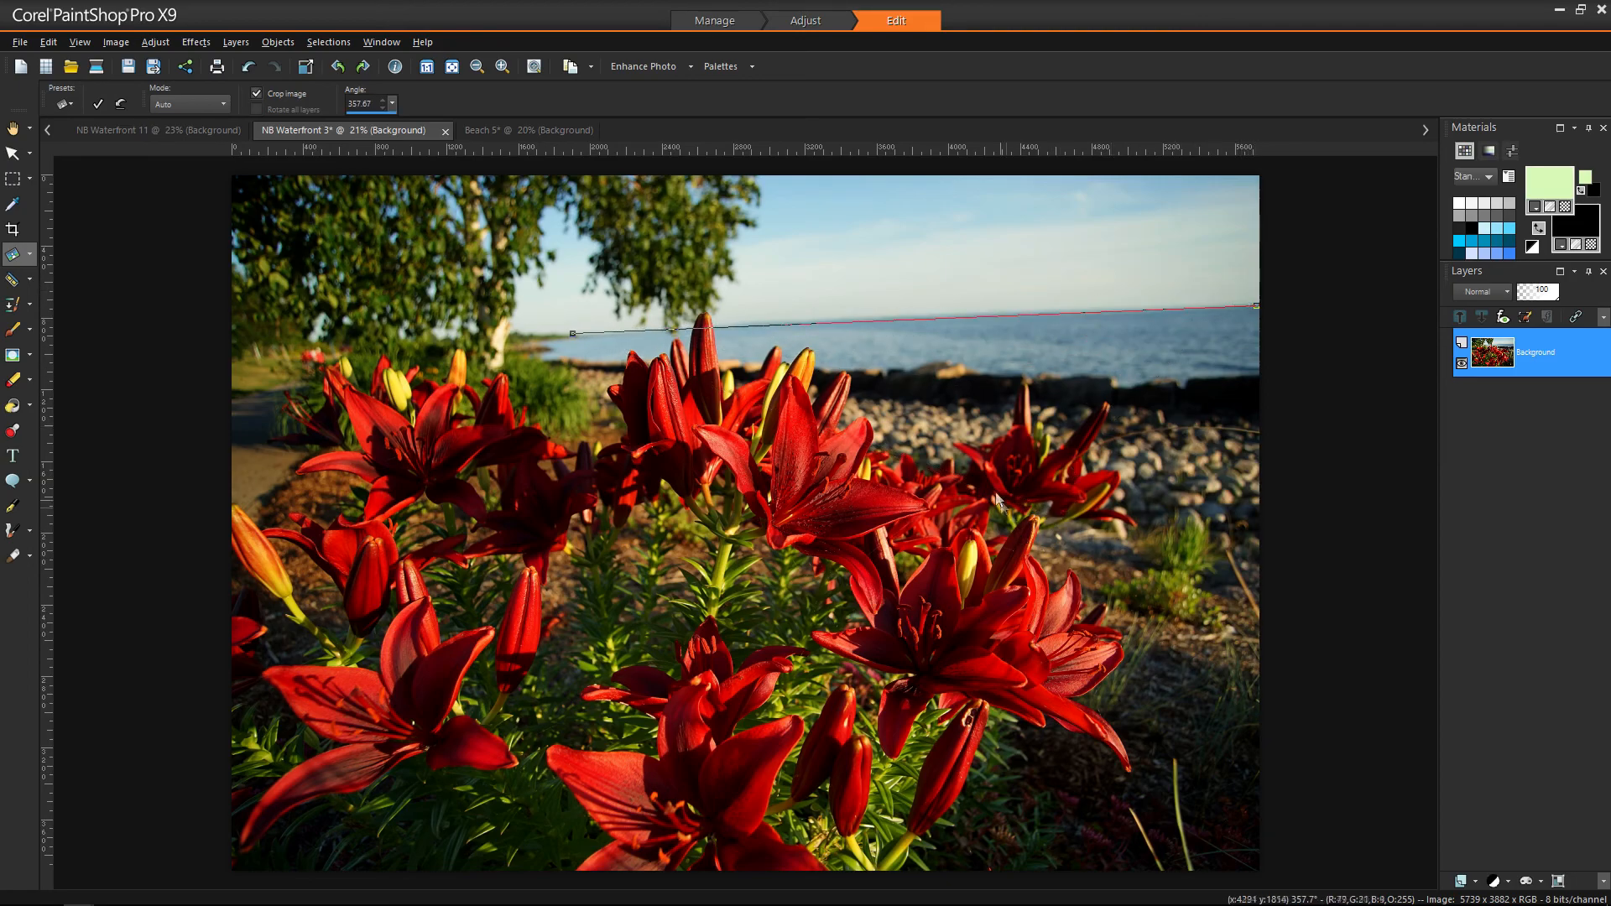
pyautogui.click(99, 103)
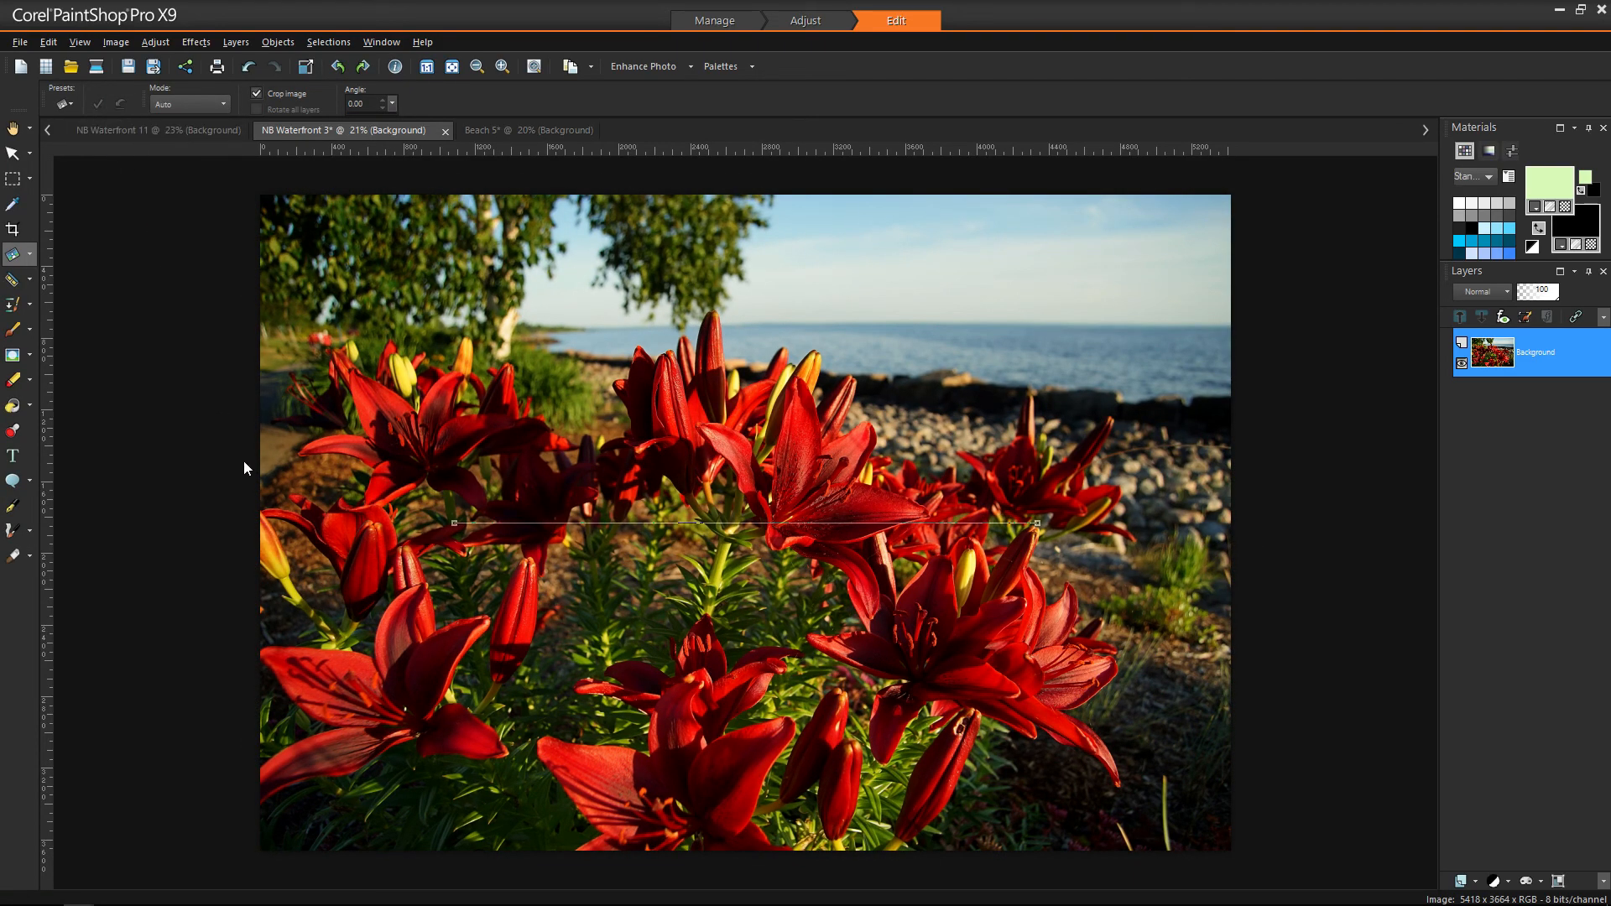
pyautogui.moveTo(698, 148); pyautogui.dragTo(727, 323)
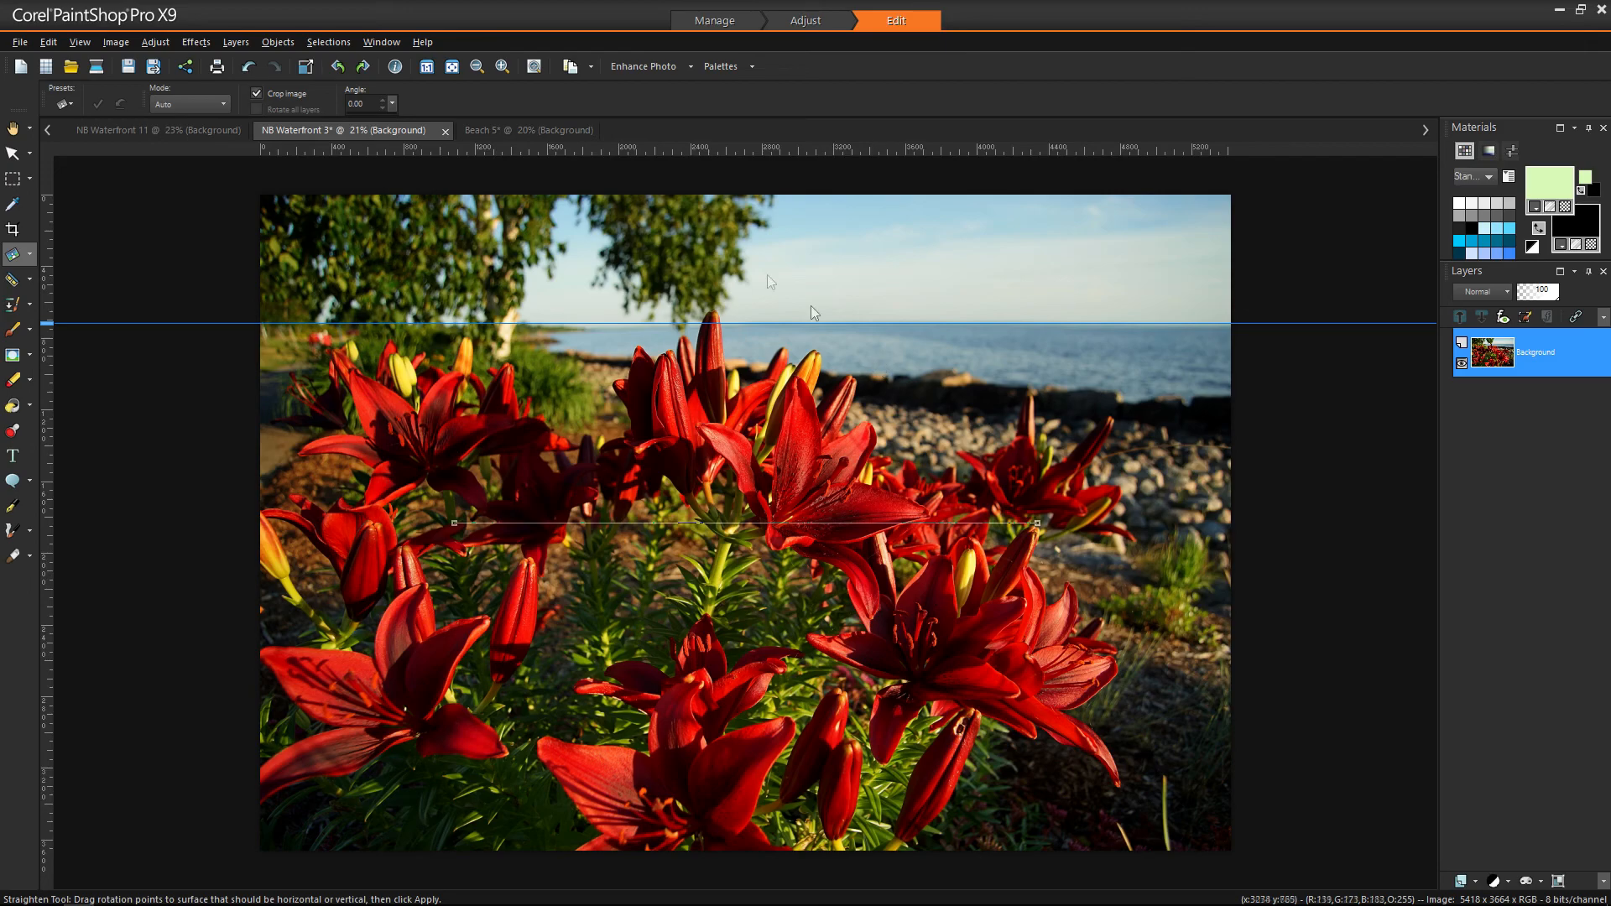
# Step: Apply Barrel Distortion Correction to the NB Waterfront 3 photo with a strength of 50
pyautogui.click(152, 41)
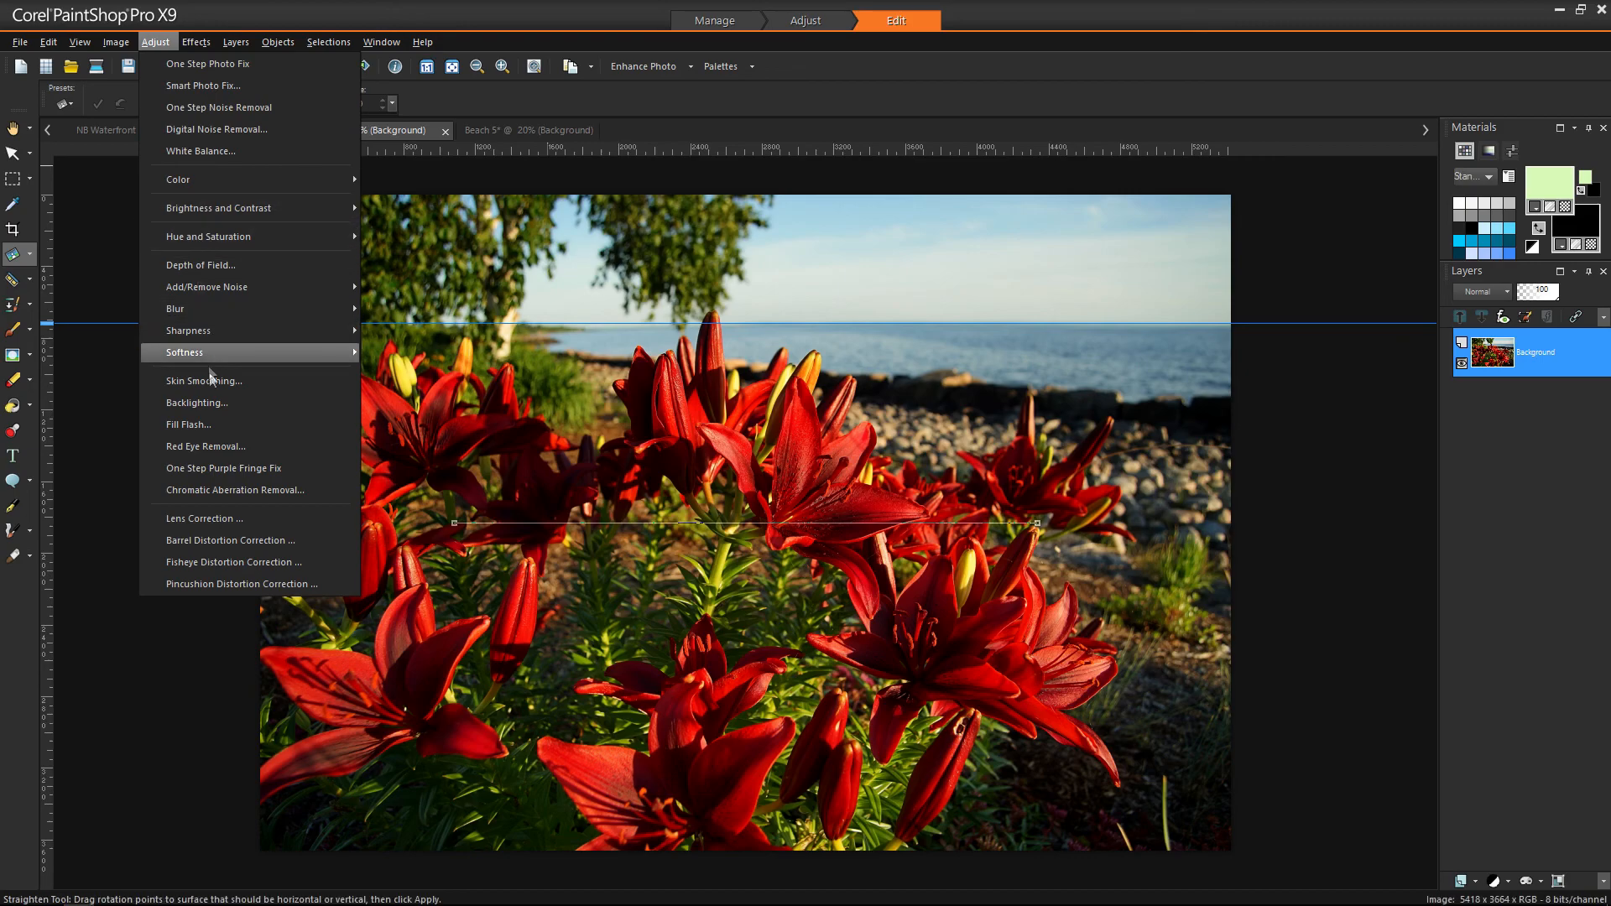
pyautogui.click(214, 540)
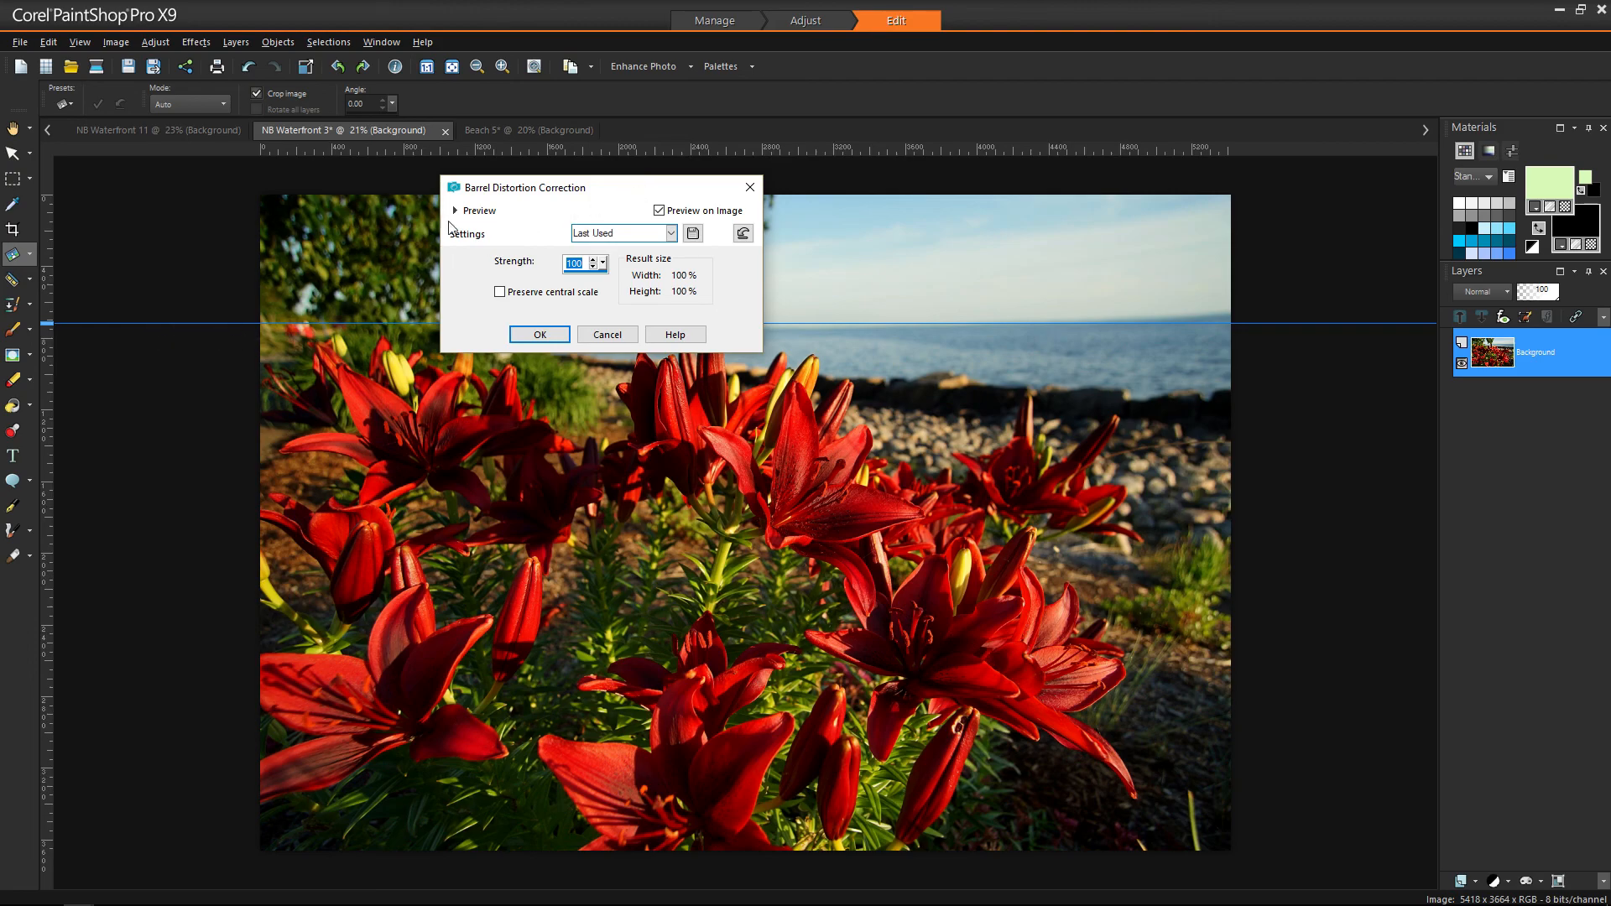
pyautogui.moveTo(628, 188); pyautogui.dragTo(341, 184)
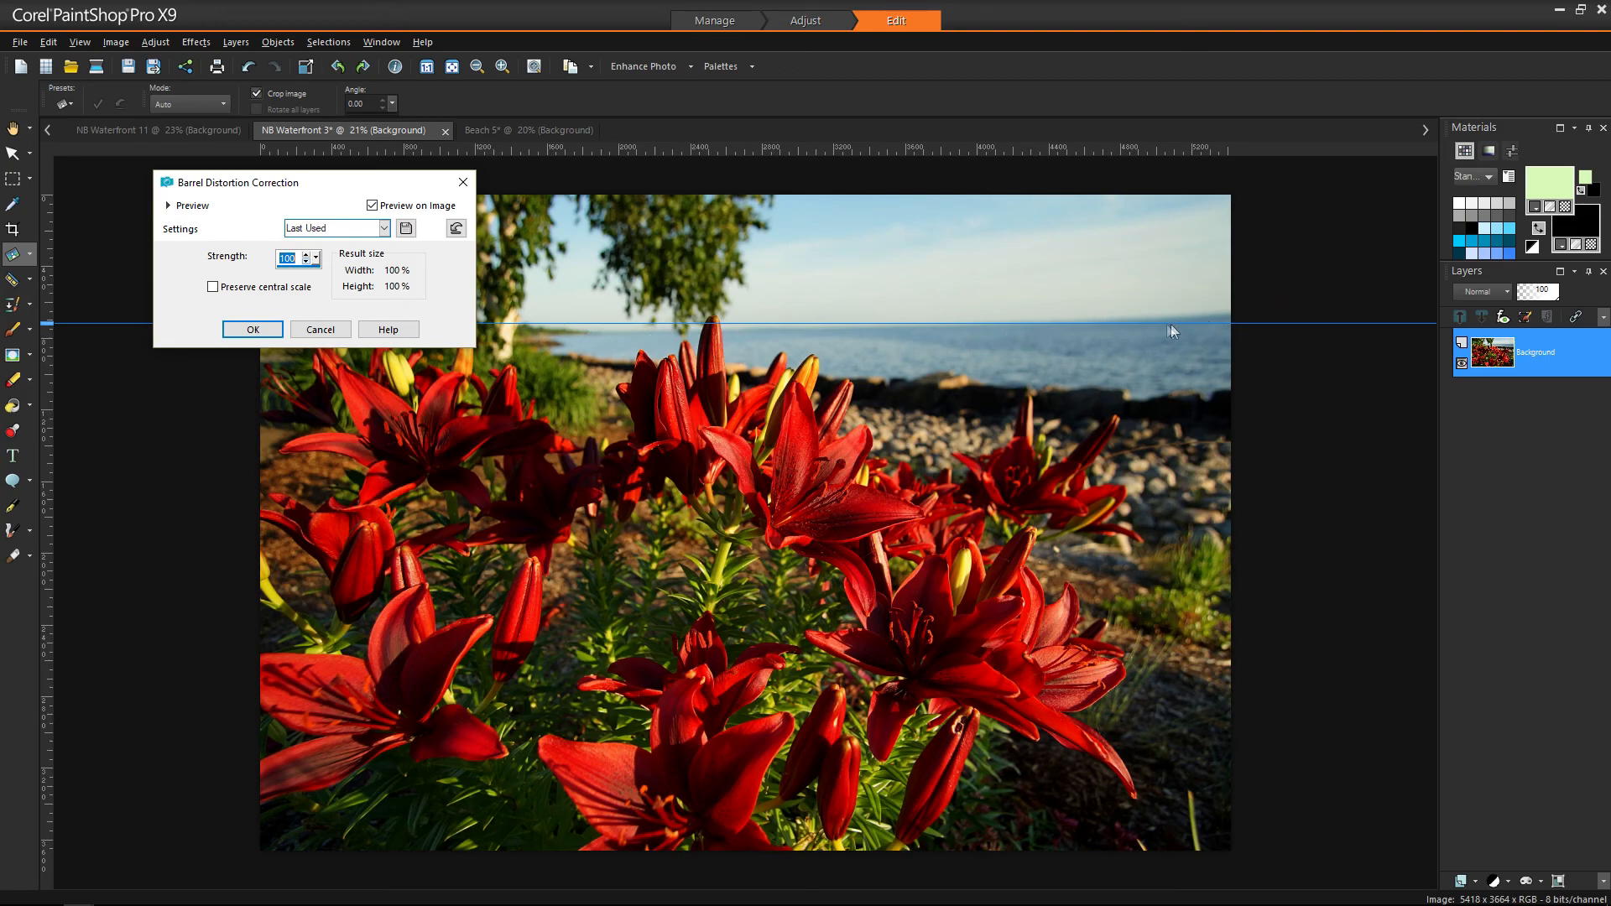
pyautogui.click(316, 258)
pyautogui.moveTo(318, 270); pyautogui.dragTo(274, 299)
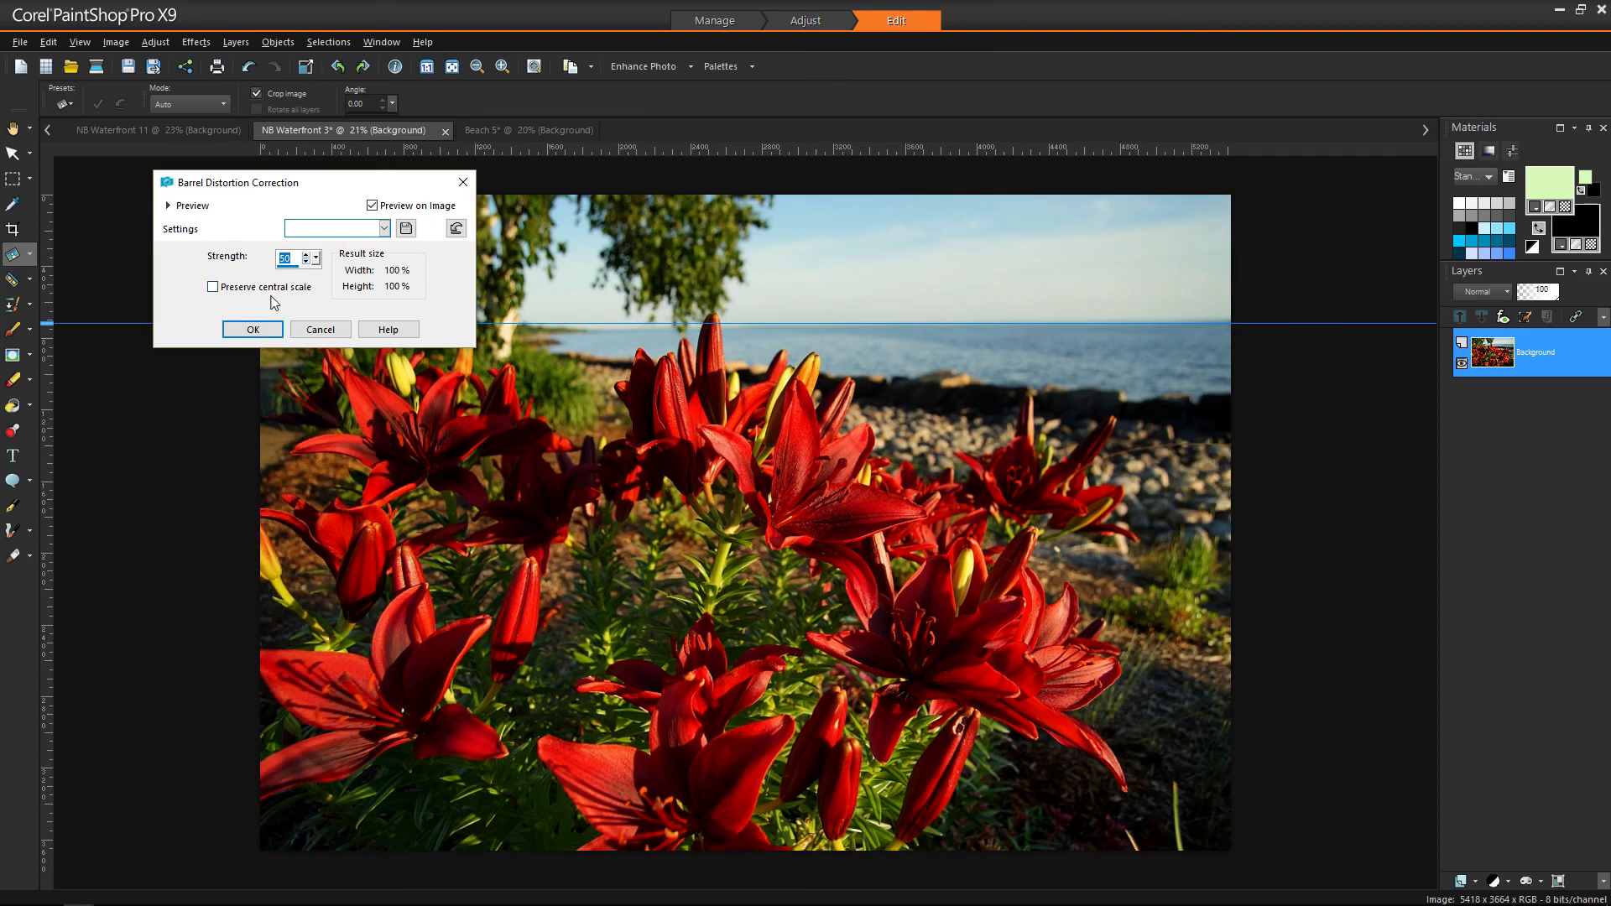
pyautogui.click(252, 330)
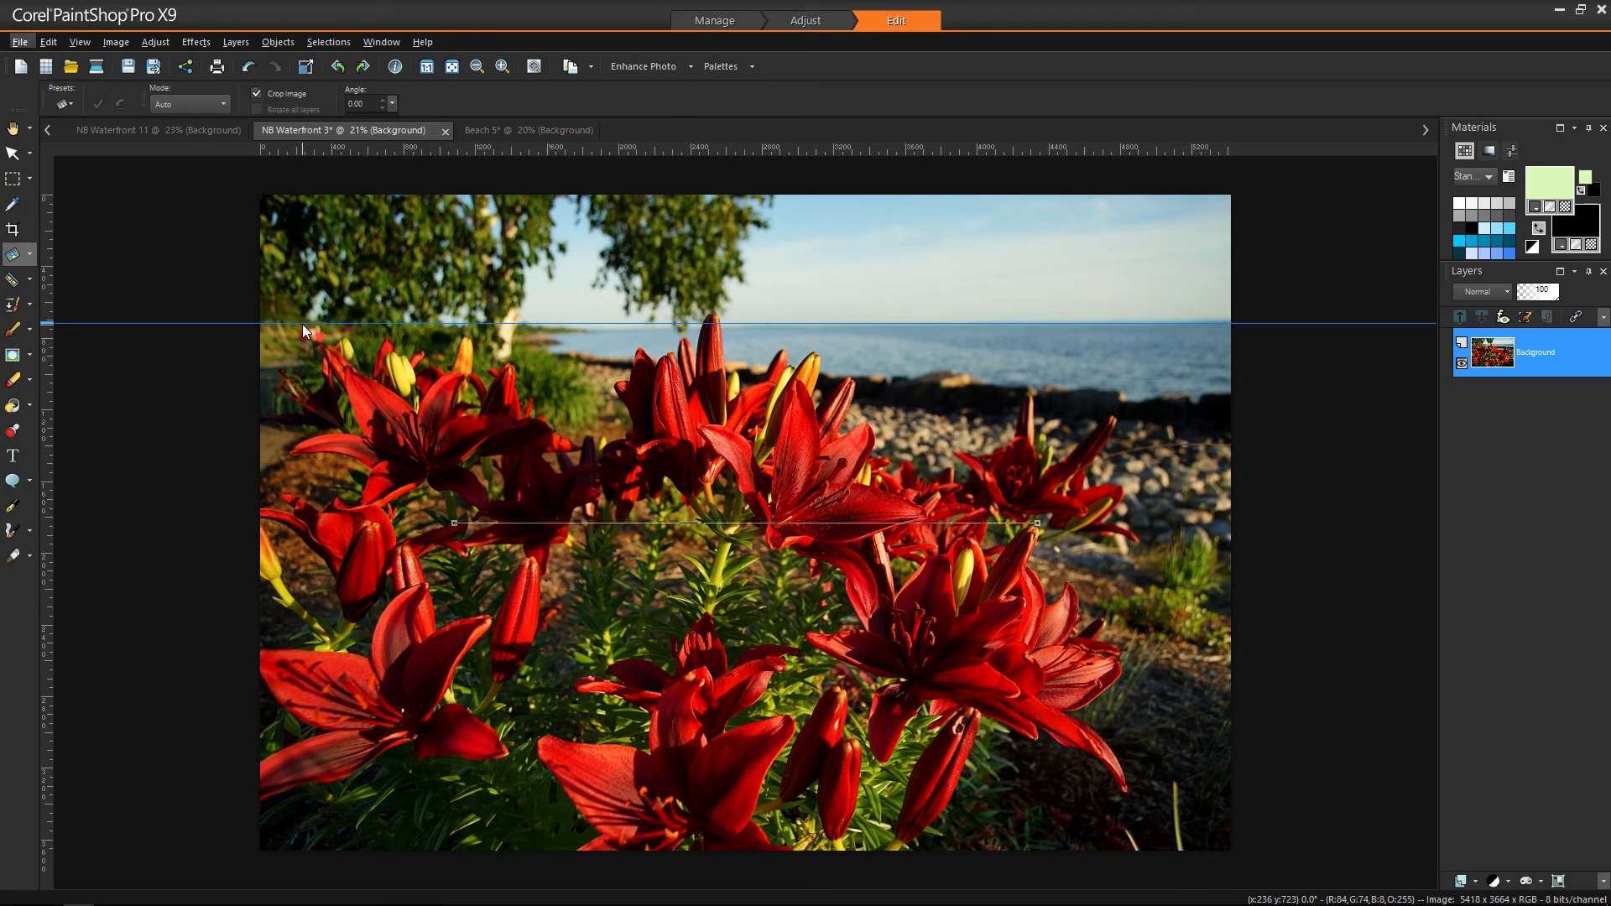
# Step: Compare the lily photo before and after the barrel correction by undoing and redoing it, ending with the correction restored
pyautogui.hotkey('ctrl', 'z')
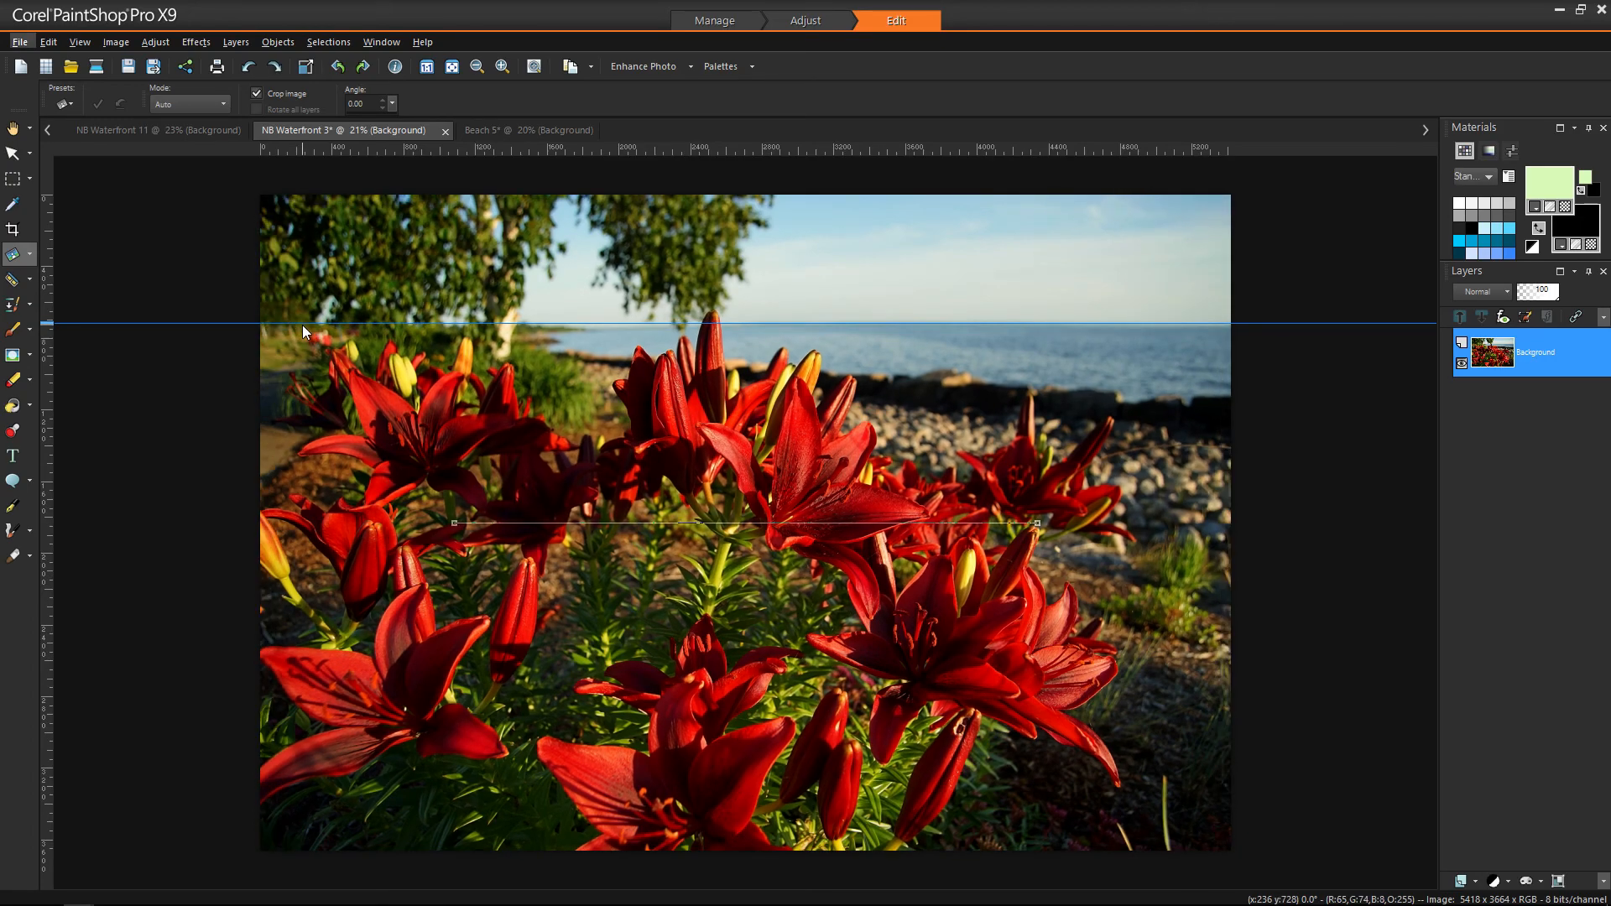
pyautogui.hotkey('ctrl', 'alt', 'z')
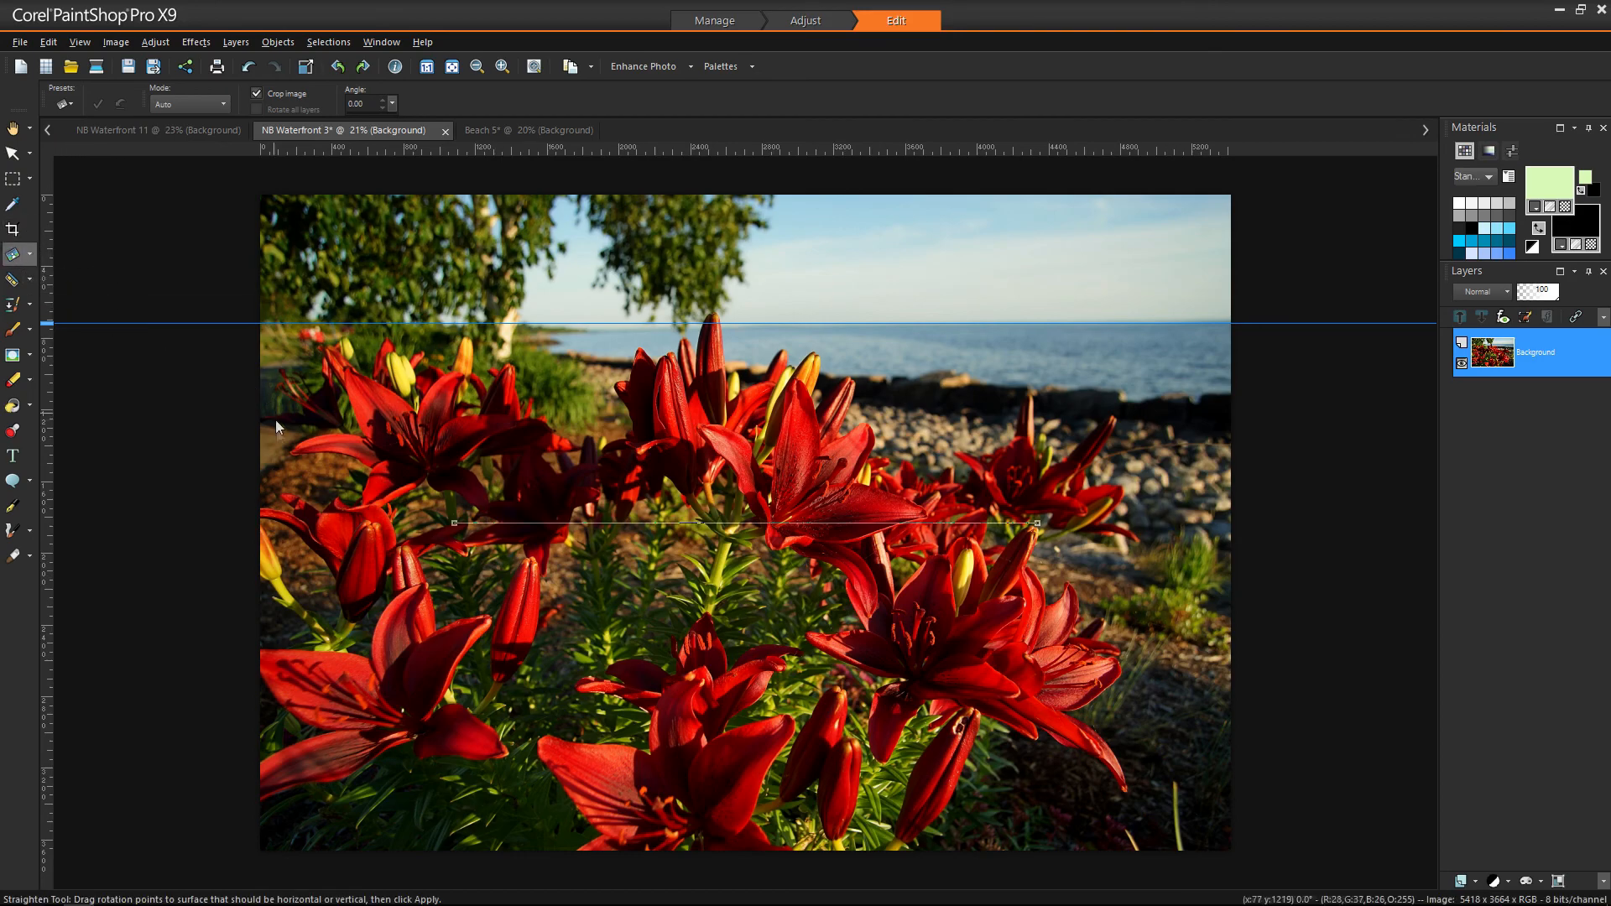
# Step: Straighten and crop the barrel-corrected lily photo again, aligning the straightening line with the sea horizon
pyautogui.moveTo(453, 524); pyautogui.dragTo(584, 331)
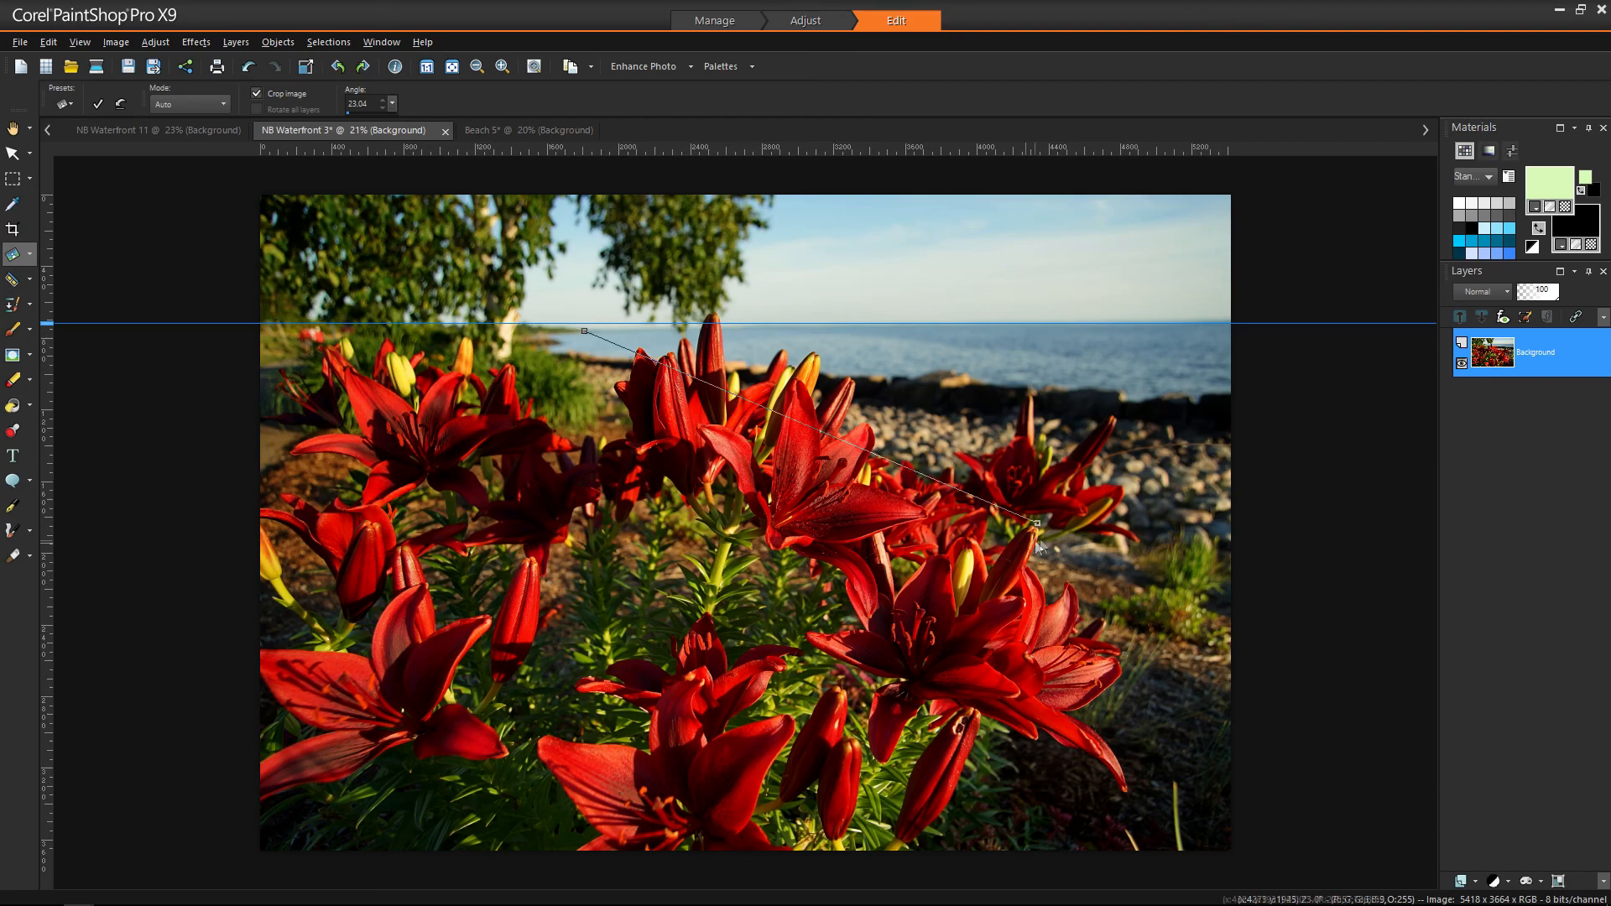
pyautogui.moveTo(1037, 524); pyautogui.dragTo(1230, 320)
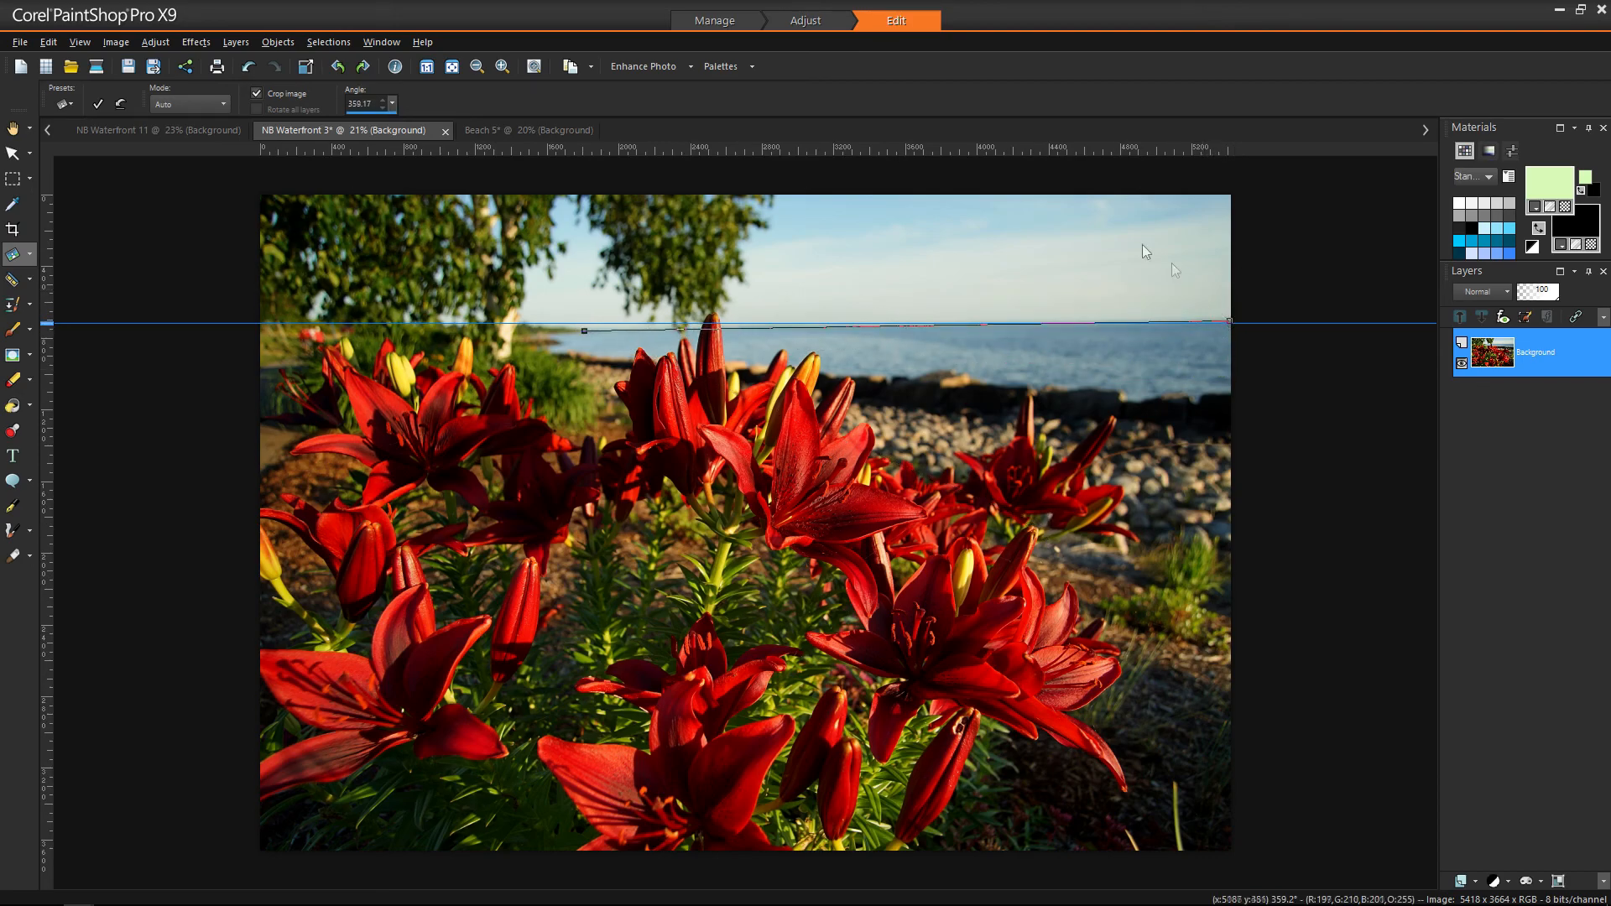
pyautogui.click(101, 104)
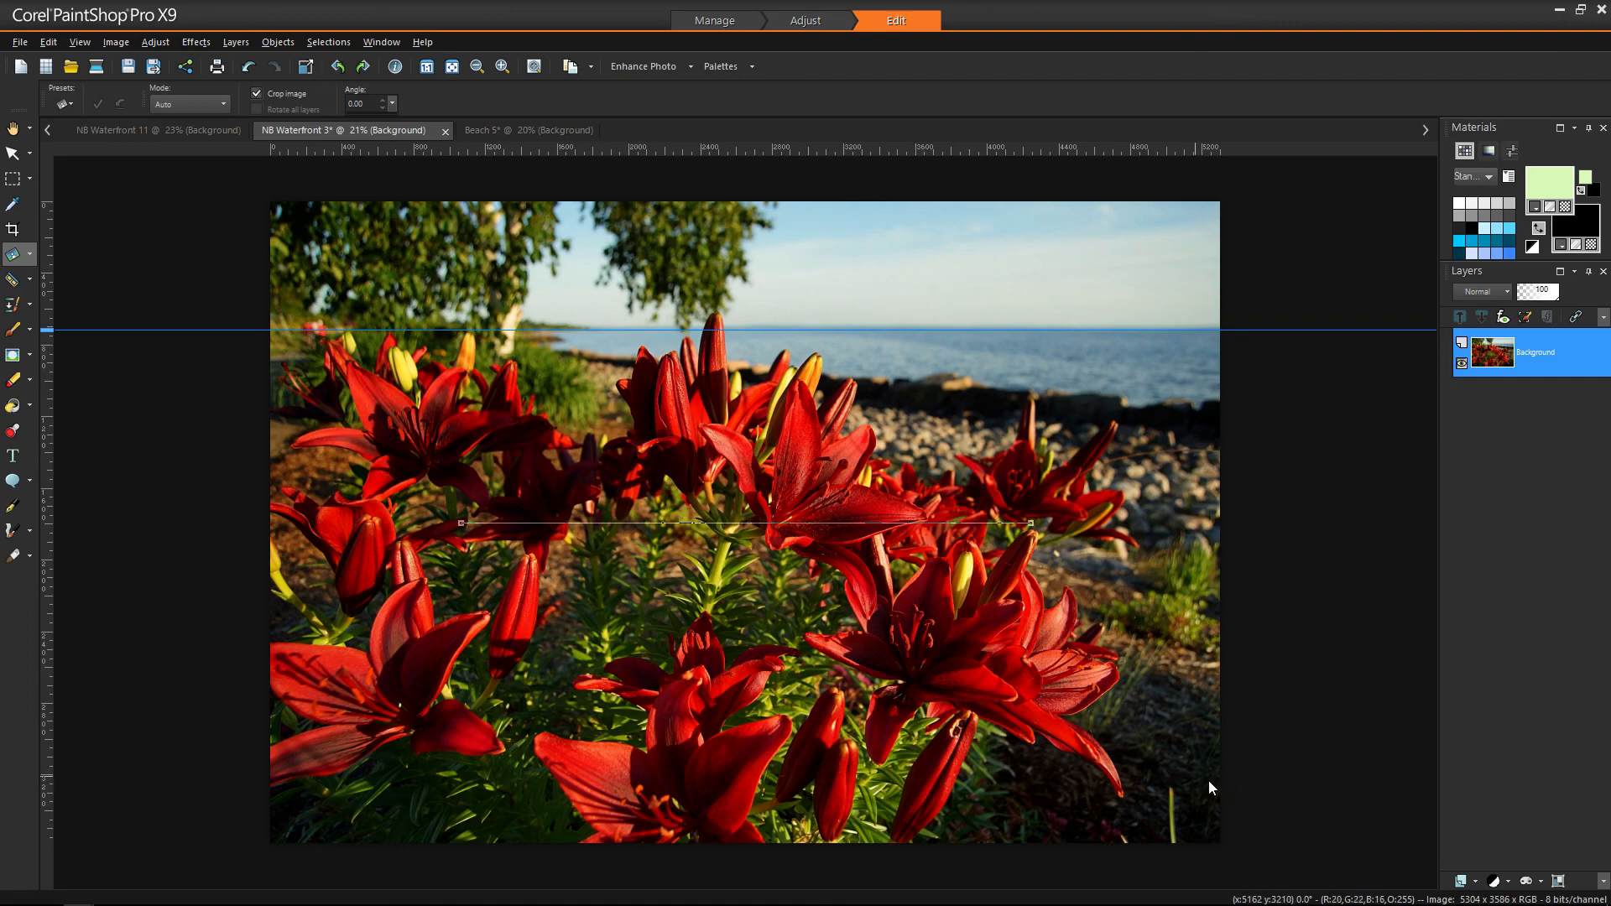
# Step: Apply Barrel Distortion Correction to the NB Waterfront 11 sunset photo with a strength of 50
pyautogui.moveTo(1418, 903)
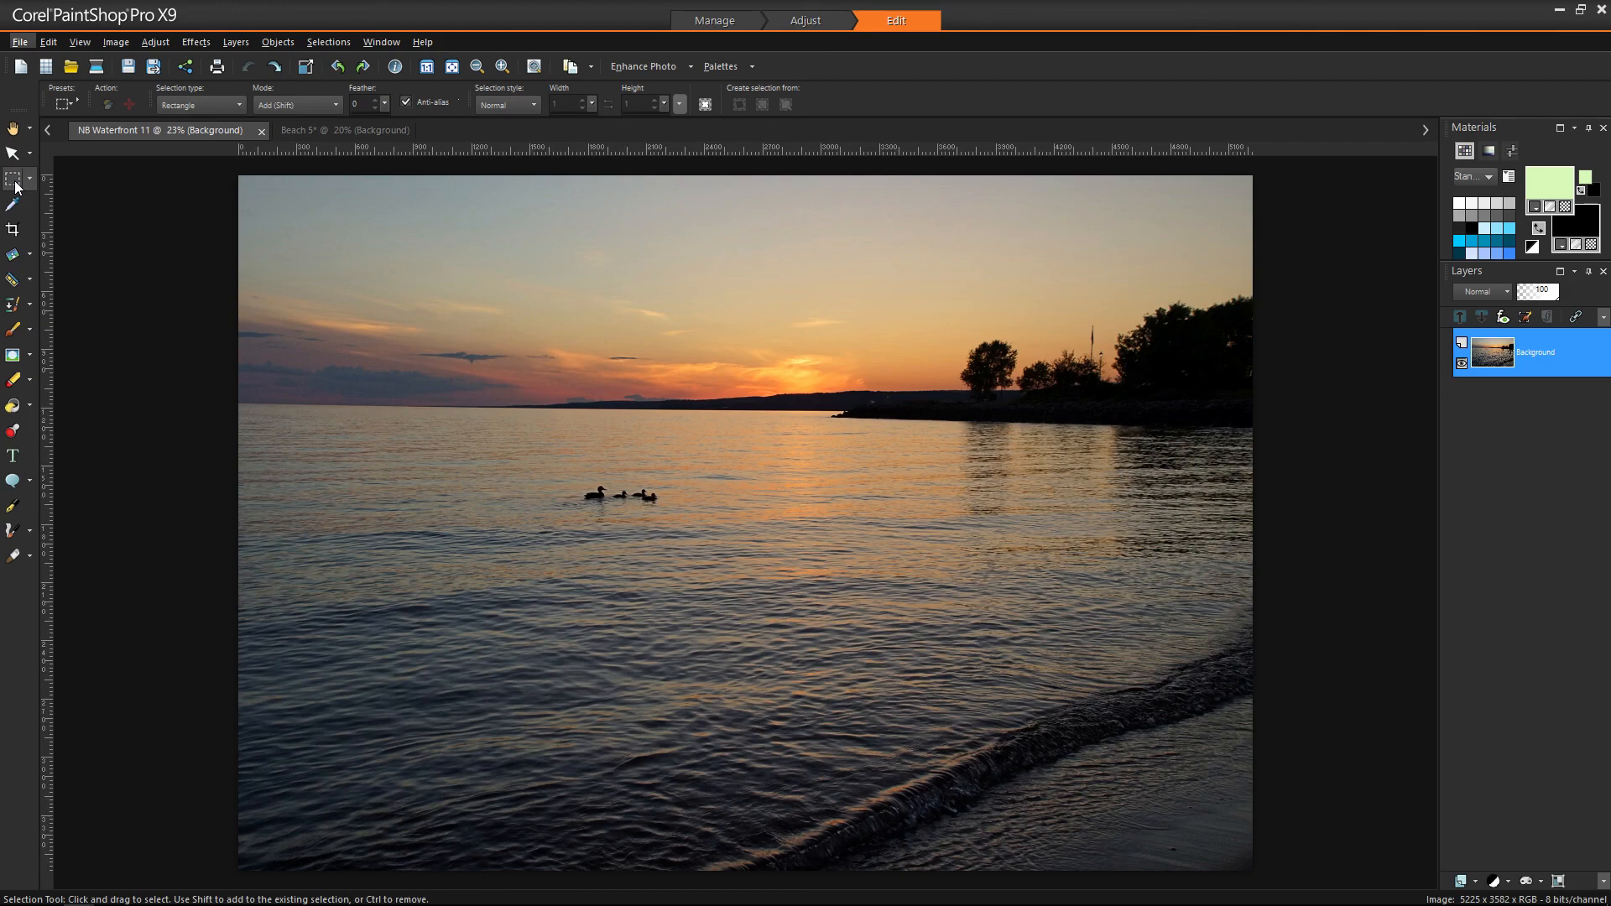
pyautogui.click(153, 46)
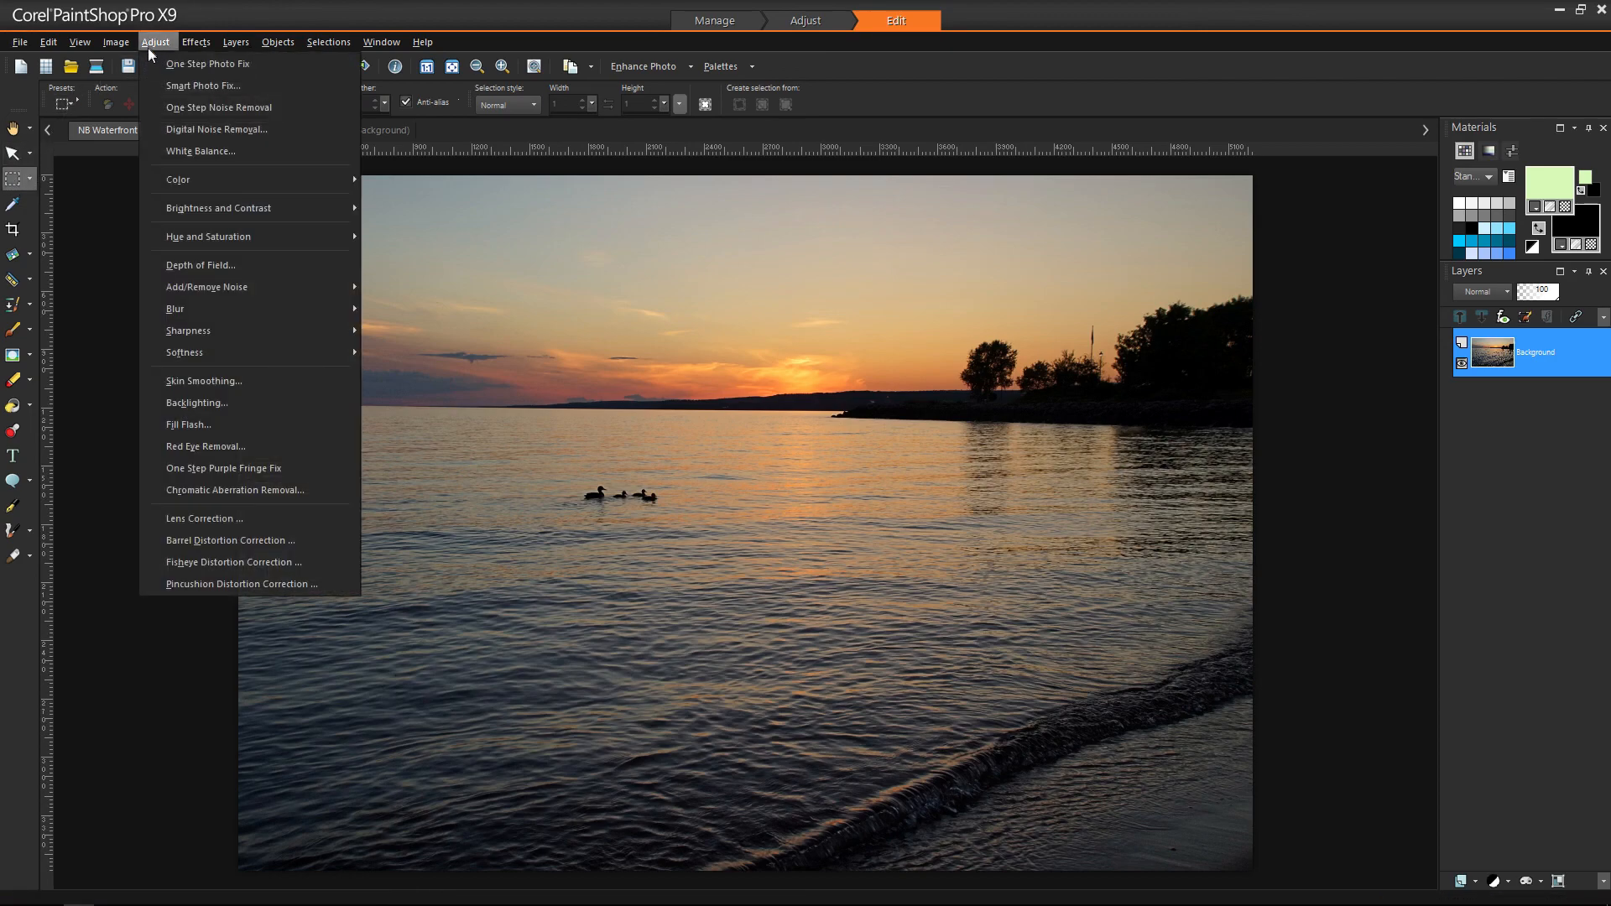
pyautogui.click(215, 540)
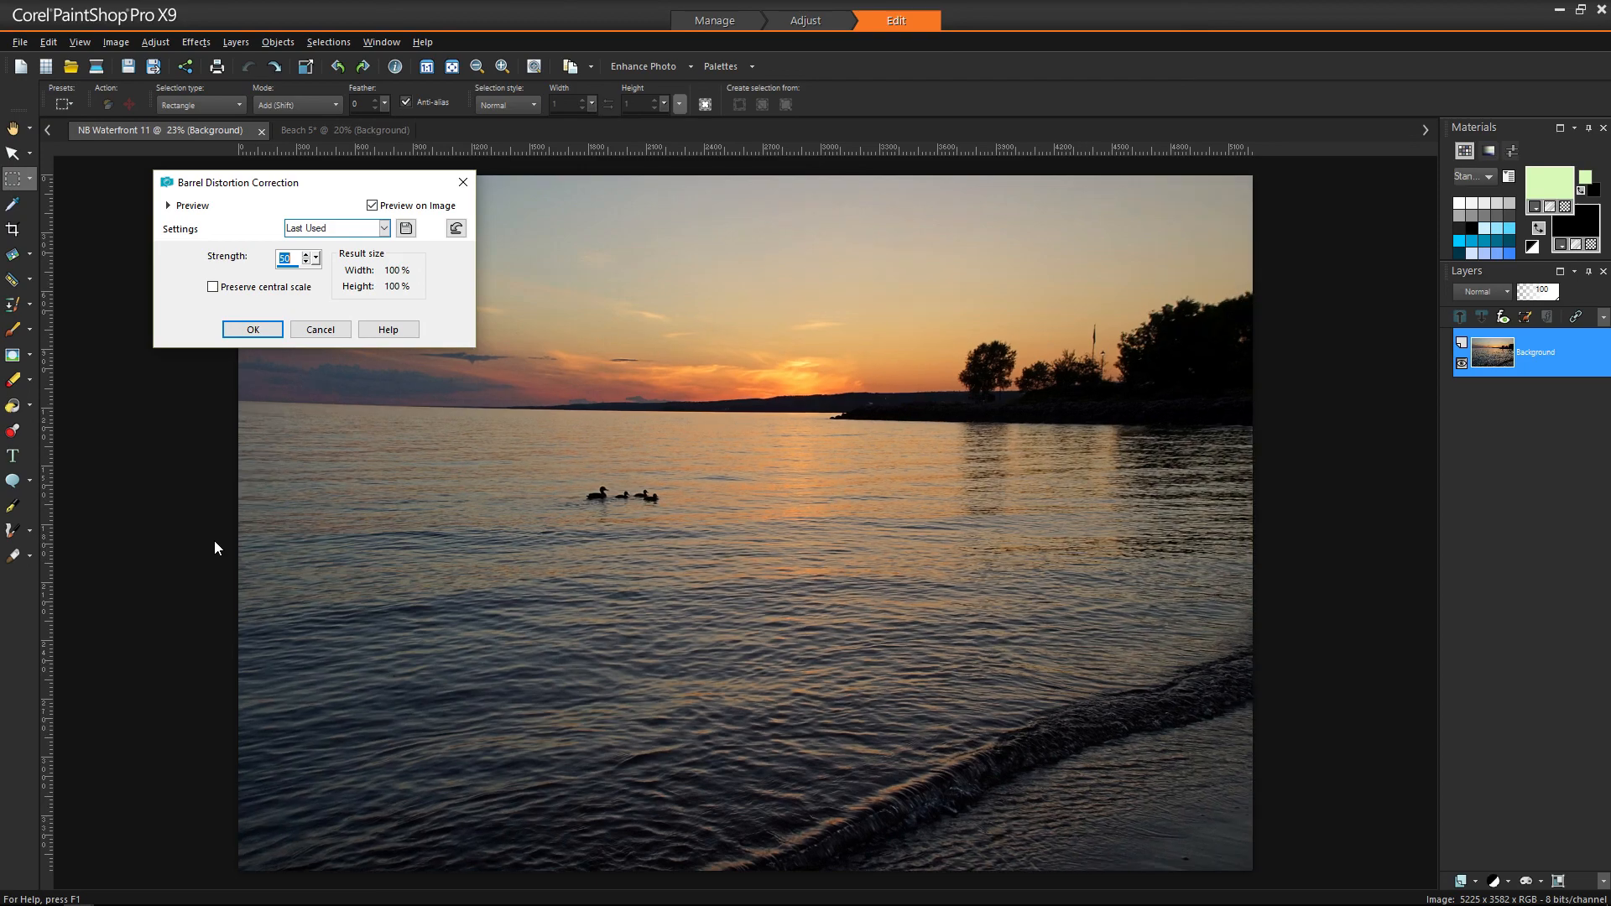
pyautogui.click(253, 329)
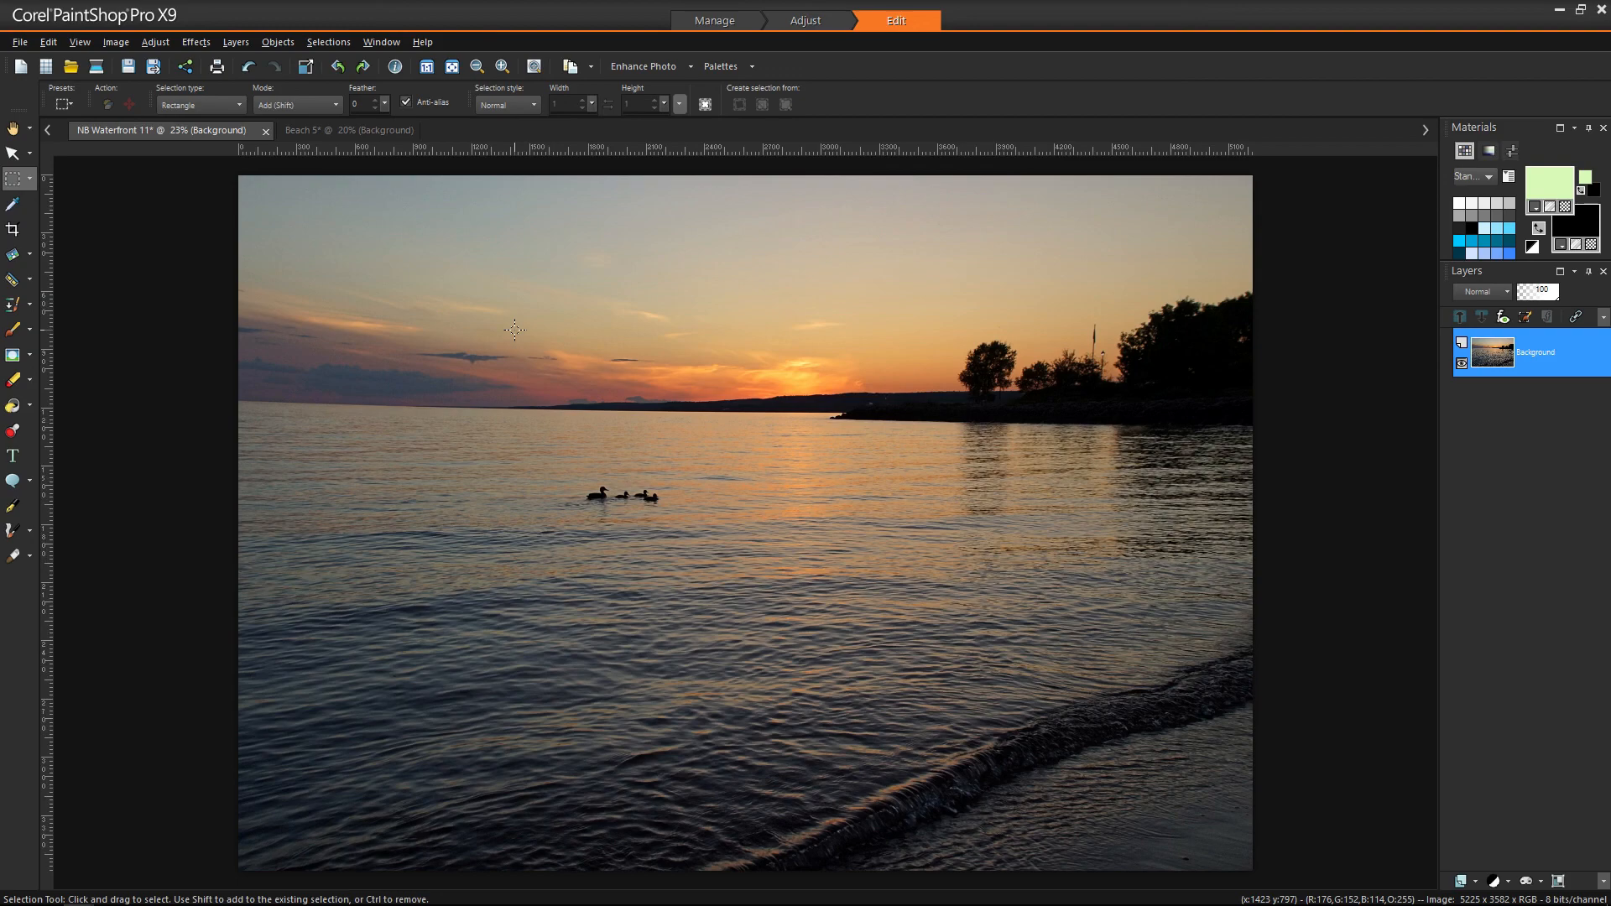
# Step: Compare the sunset photo before and after the barrel correction by undoing and redoing it twice, ending with the correction restored
pyautogui.hotkey('ctrl', 'z')
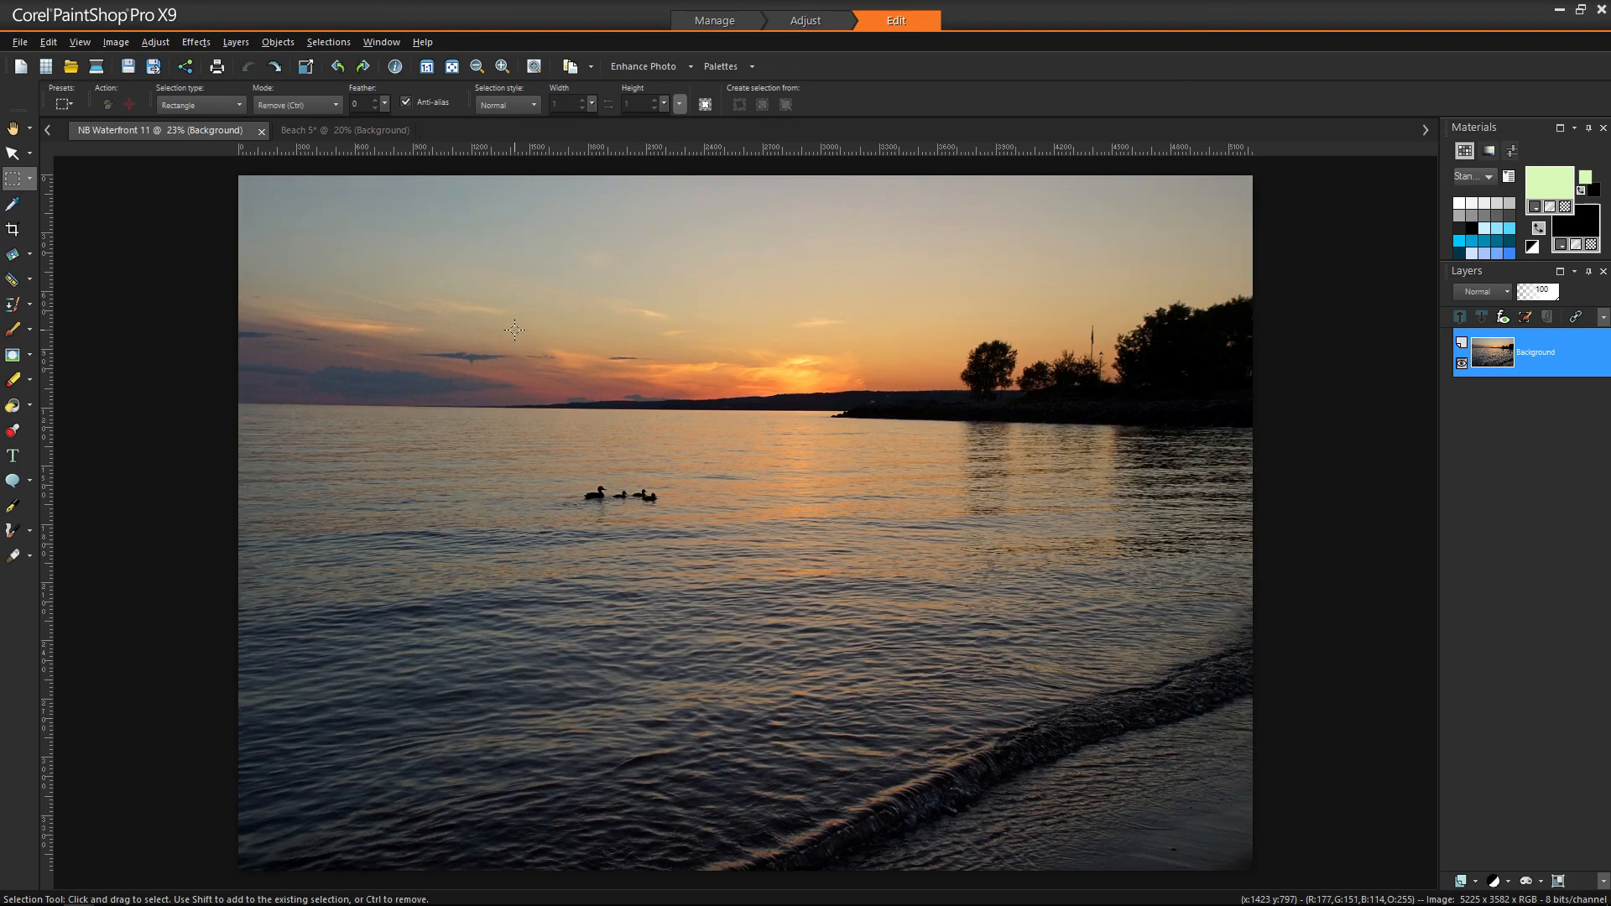
pyautogui.hotkey('ctrl', 'shift', 'z')
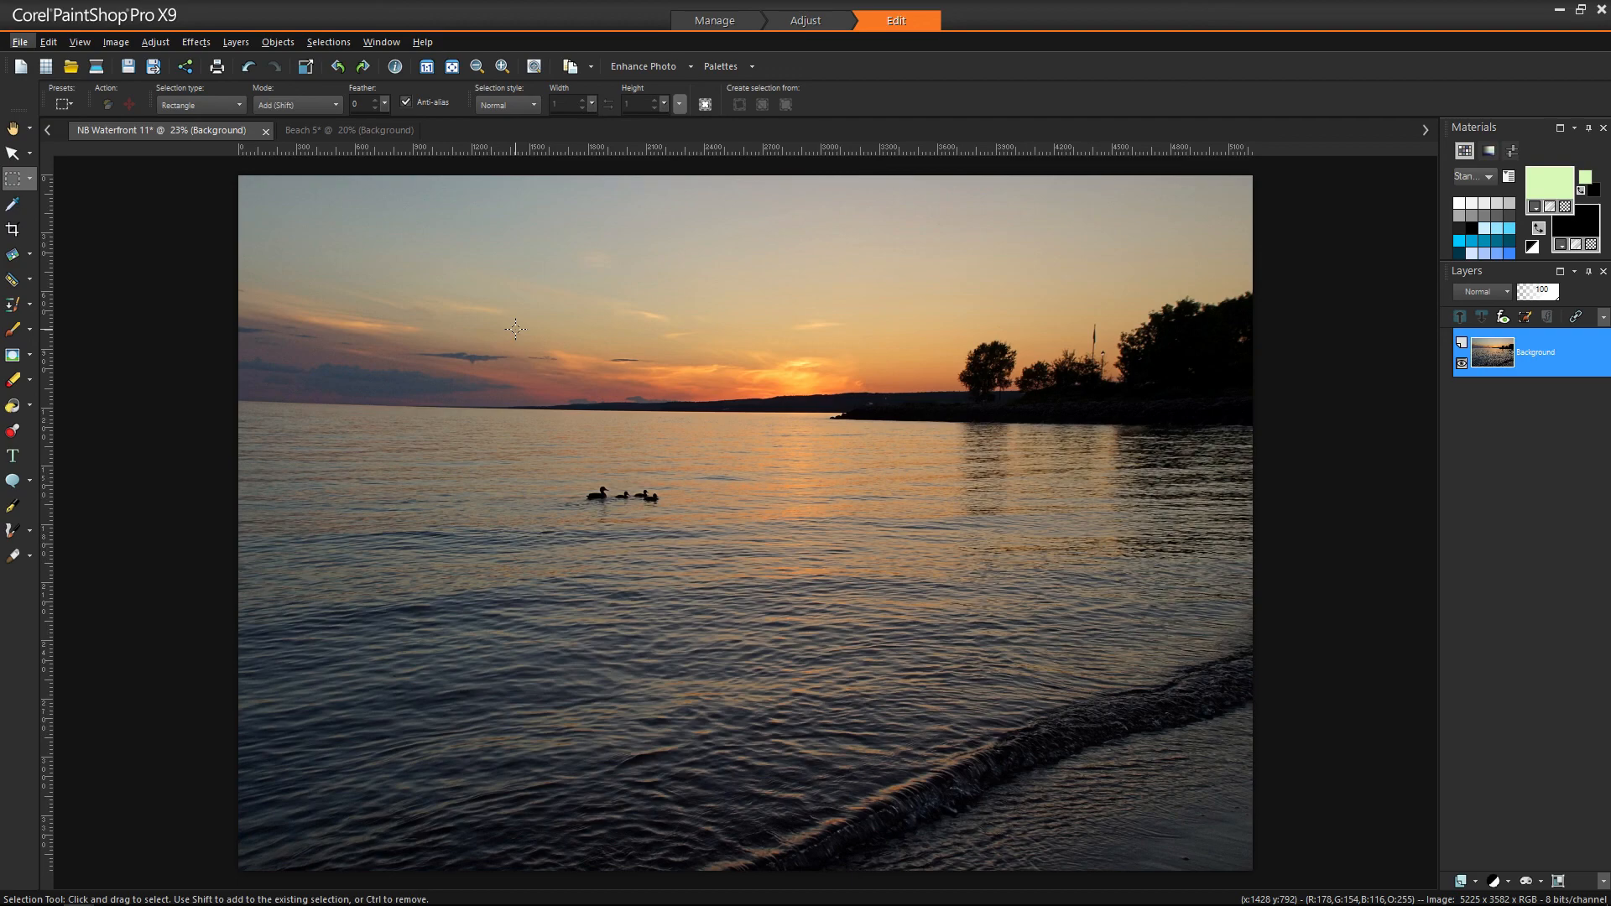
pyautogui.hotkey('ctrl', 'z')
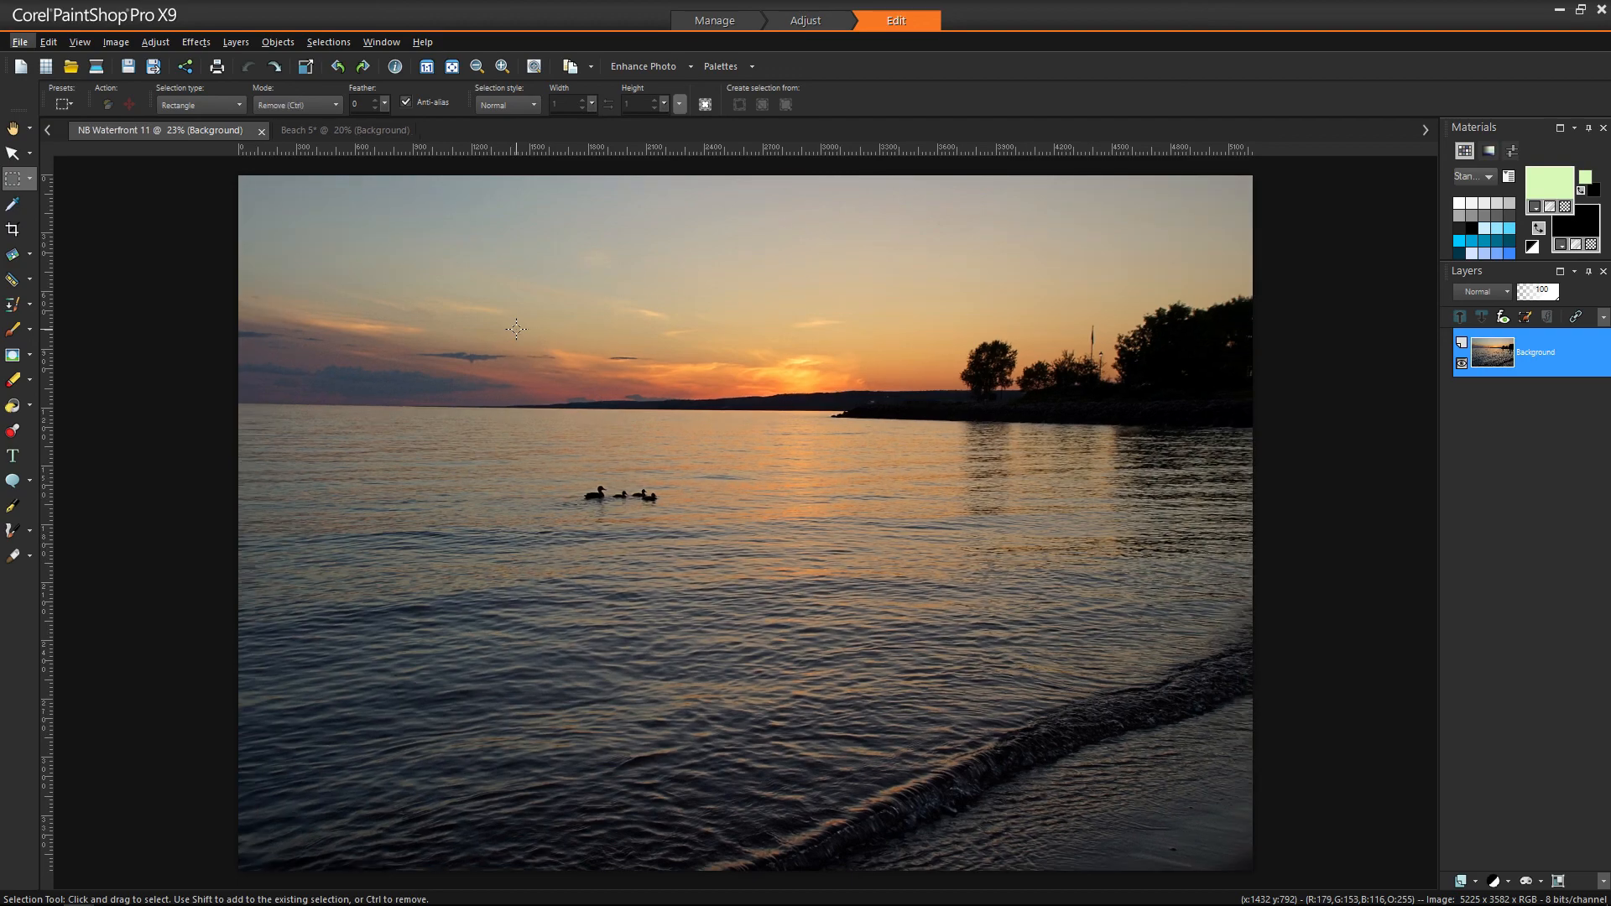
pyautogui.hotkey('ctrl', 'alt', 'z')
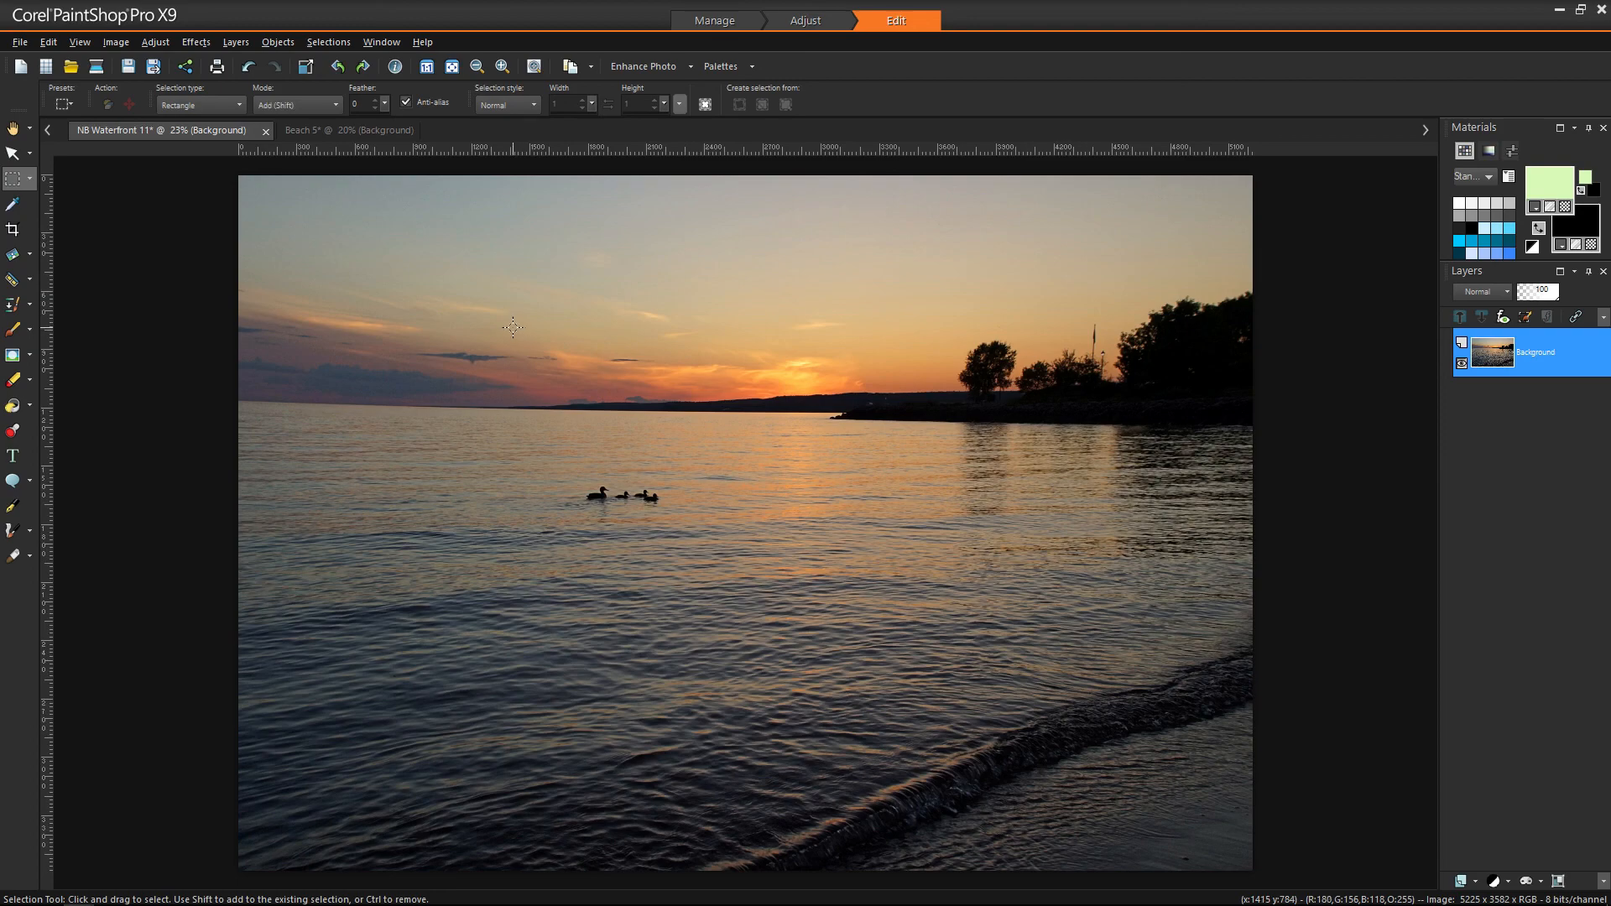
# Step: Straighten and crop the sunset photo by aligning the straightening line with the waterline from the left edge to the right shore
pyautogui.click(22, 259)
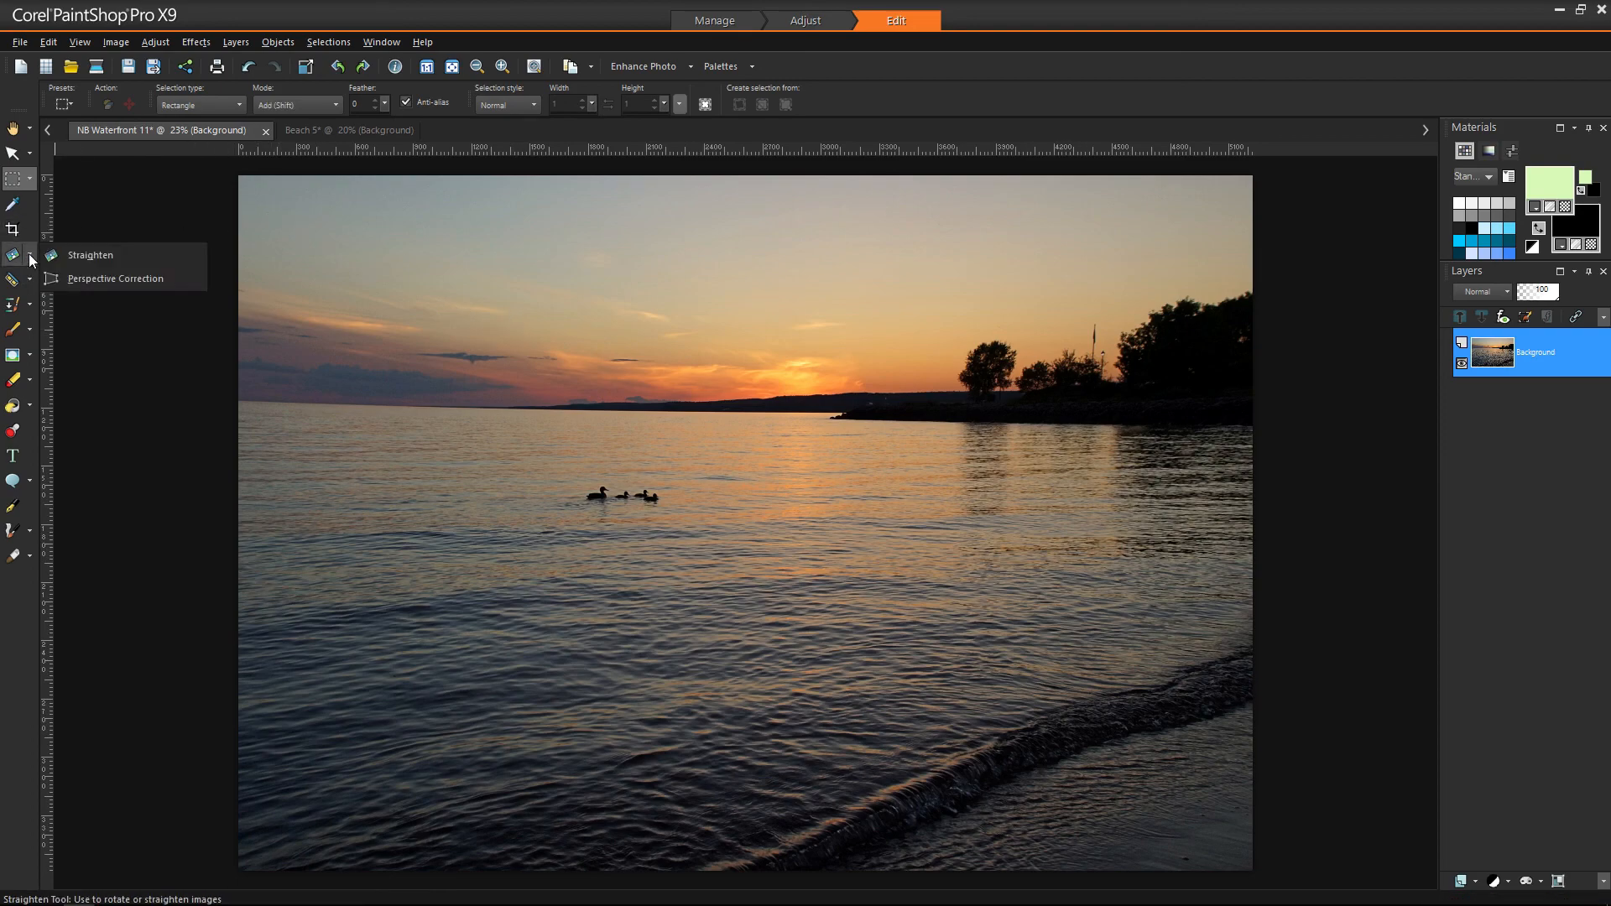
pyautogui.click(82, 265)
pyautogui.moveTo(441, 523); pyautogui.dragTo(243, 403)
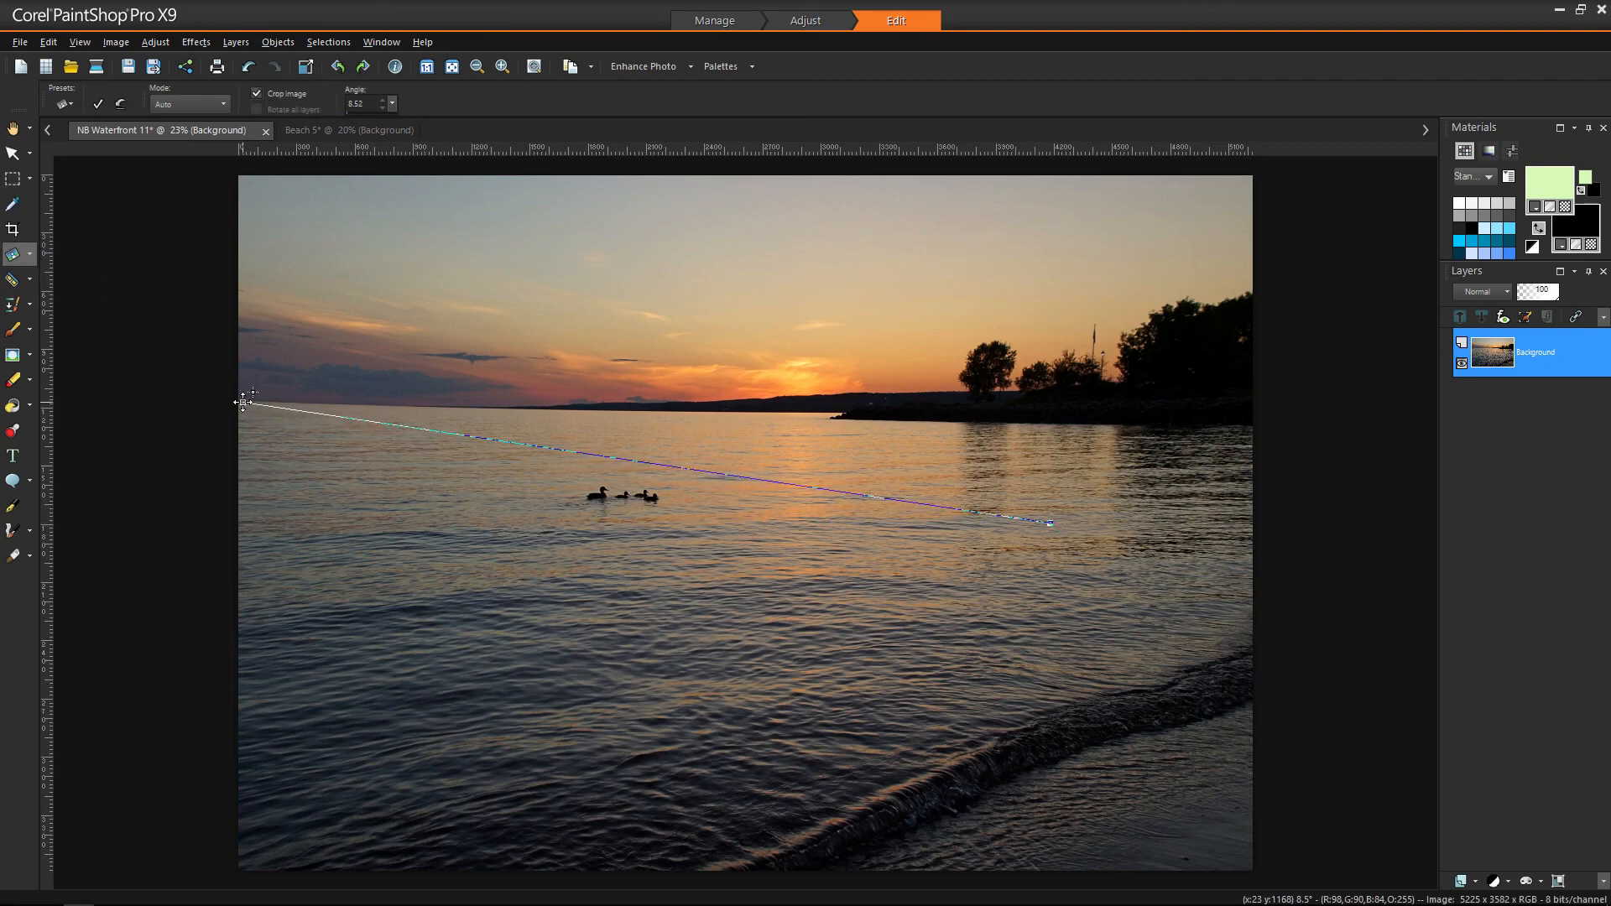
pyautogui.moveTo(1050, 522); pyautogui.dragTo(1246, 418)
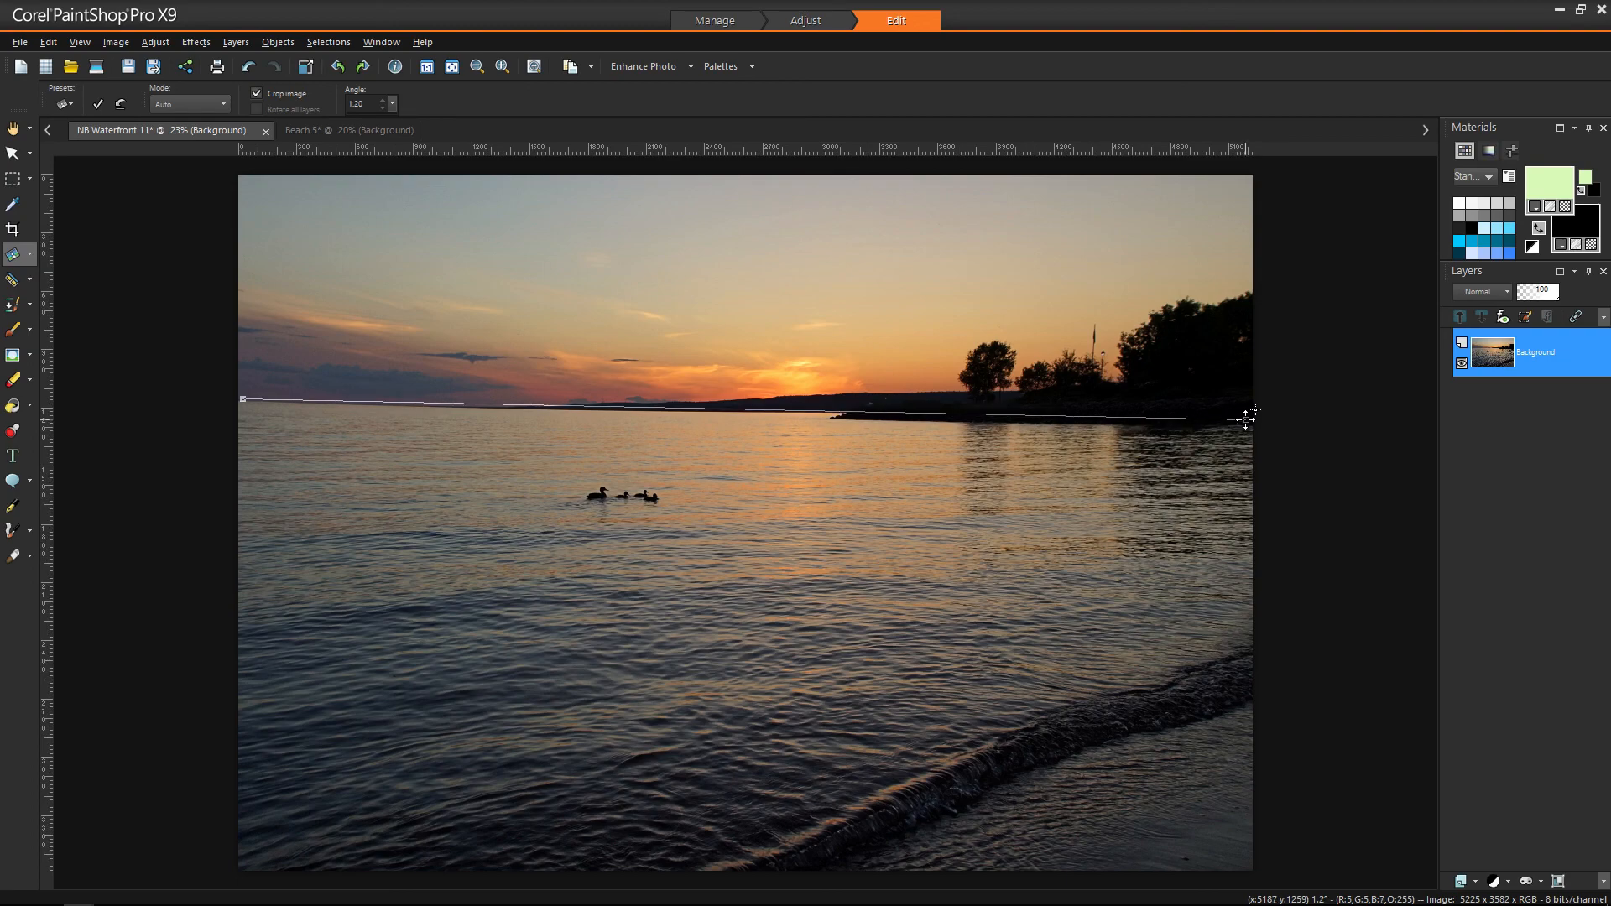
pyautogui.click(99, 103)
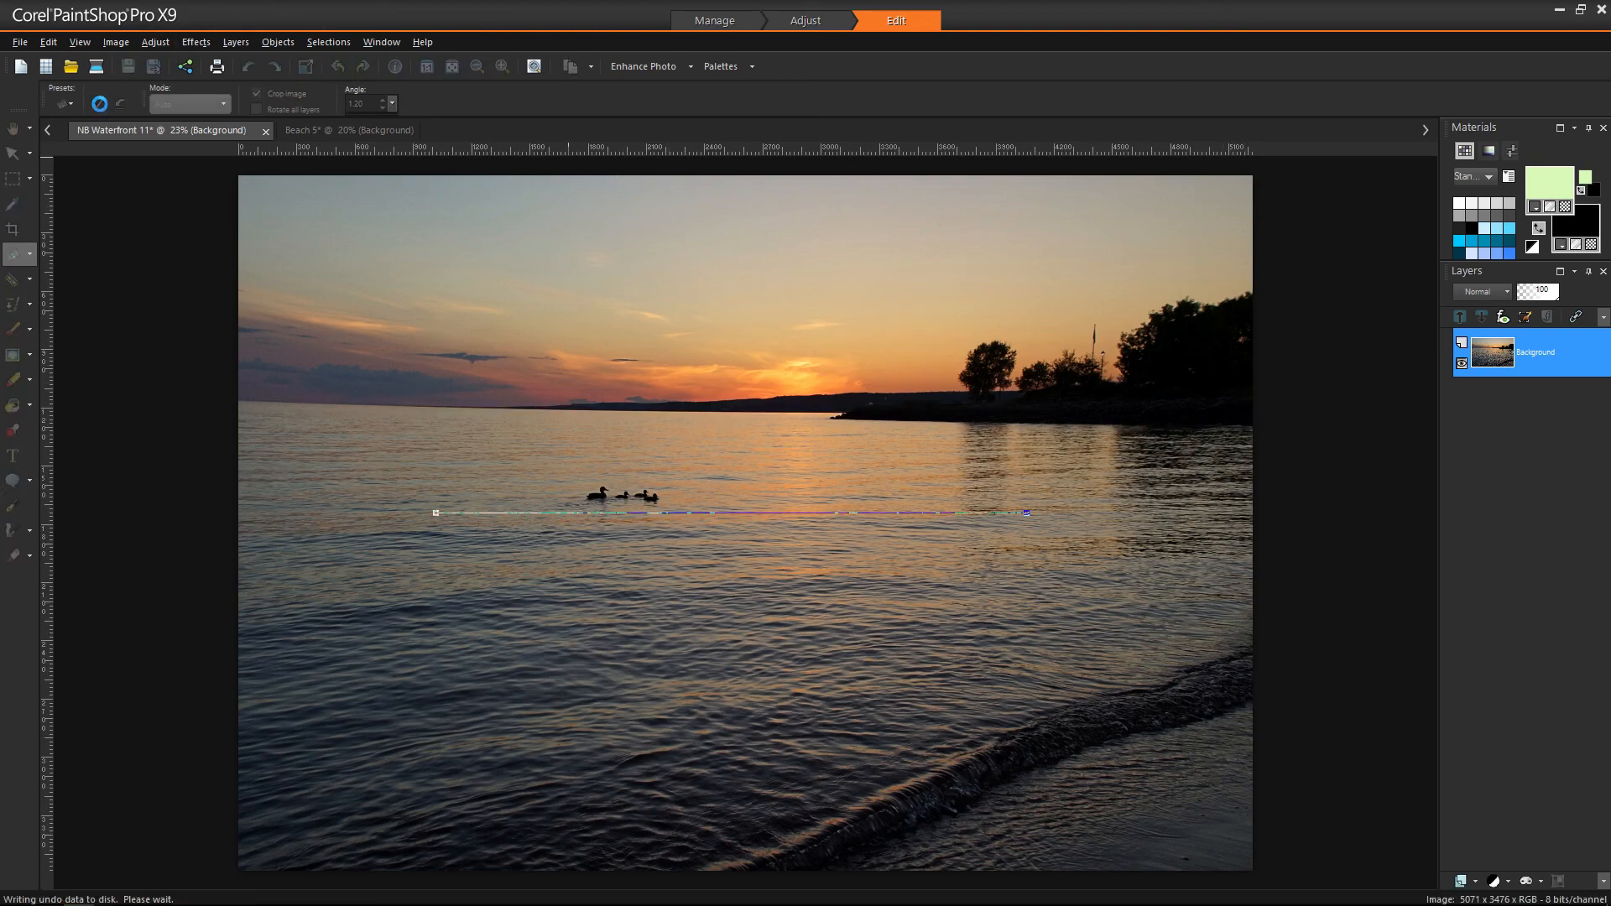
pyautogui.click(18, 179)
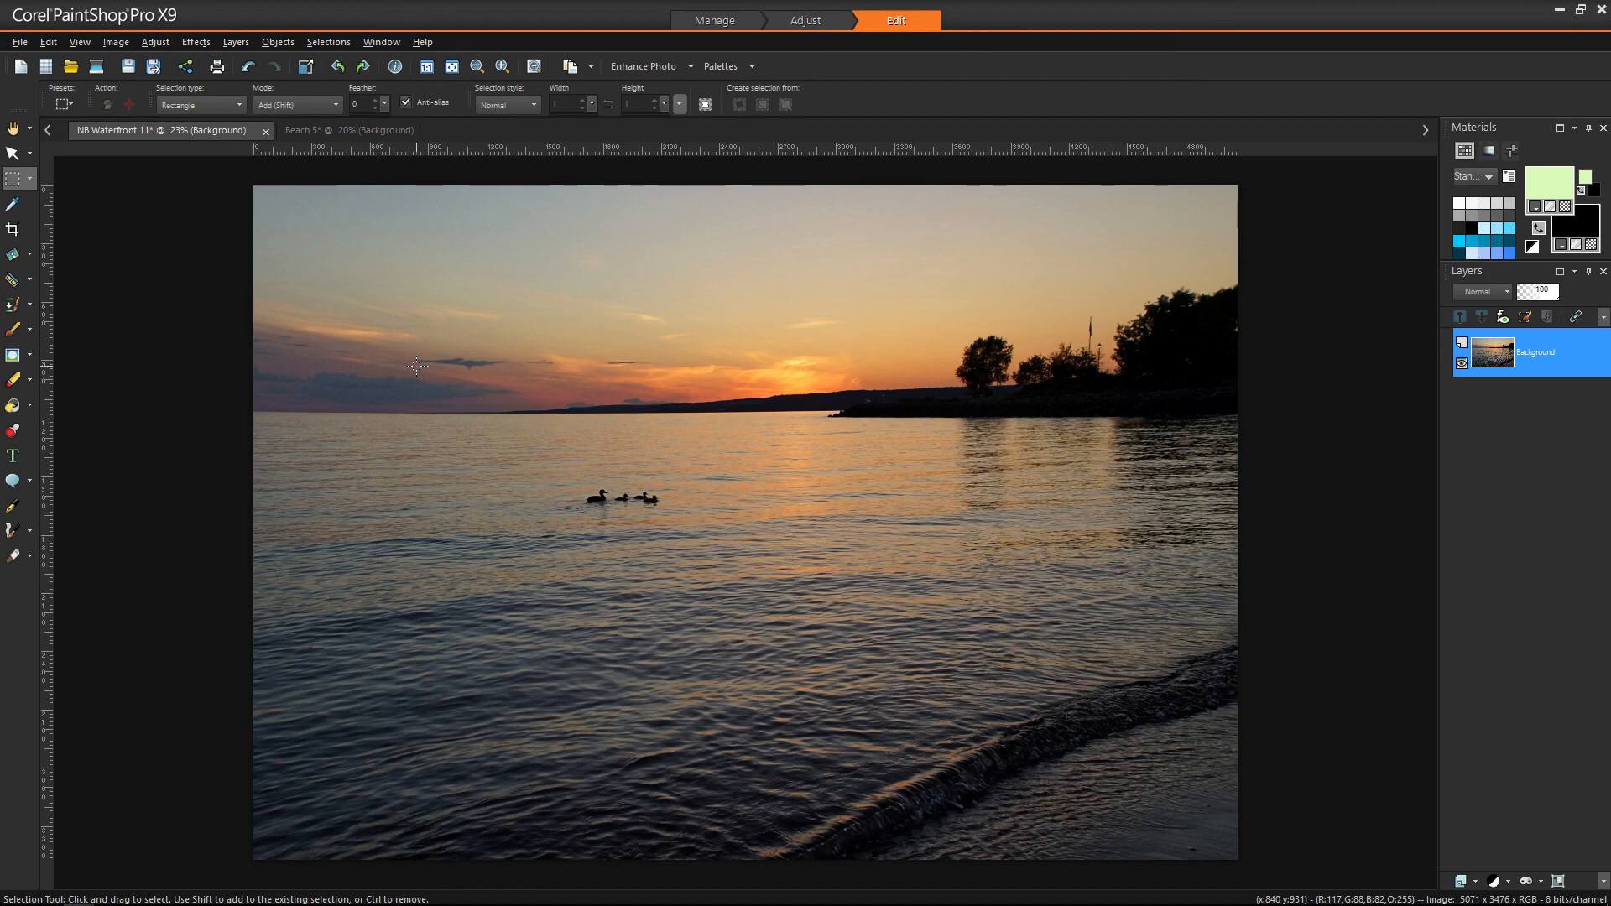
# Step: Switch to the Beach 5 photo and place a horizontal guide just below its sea horizon
pyautogui.hotkey('ctrl', 'Tab')
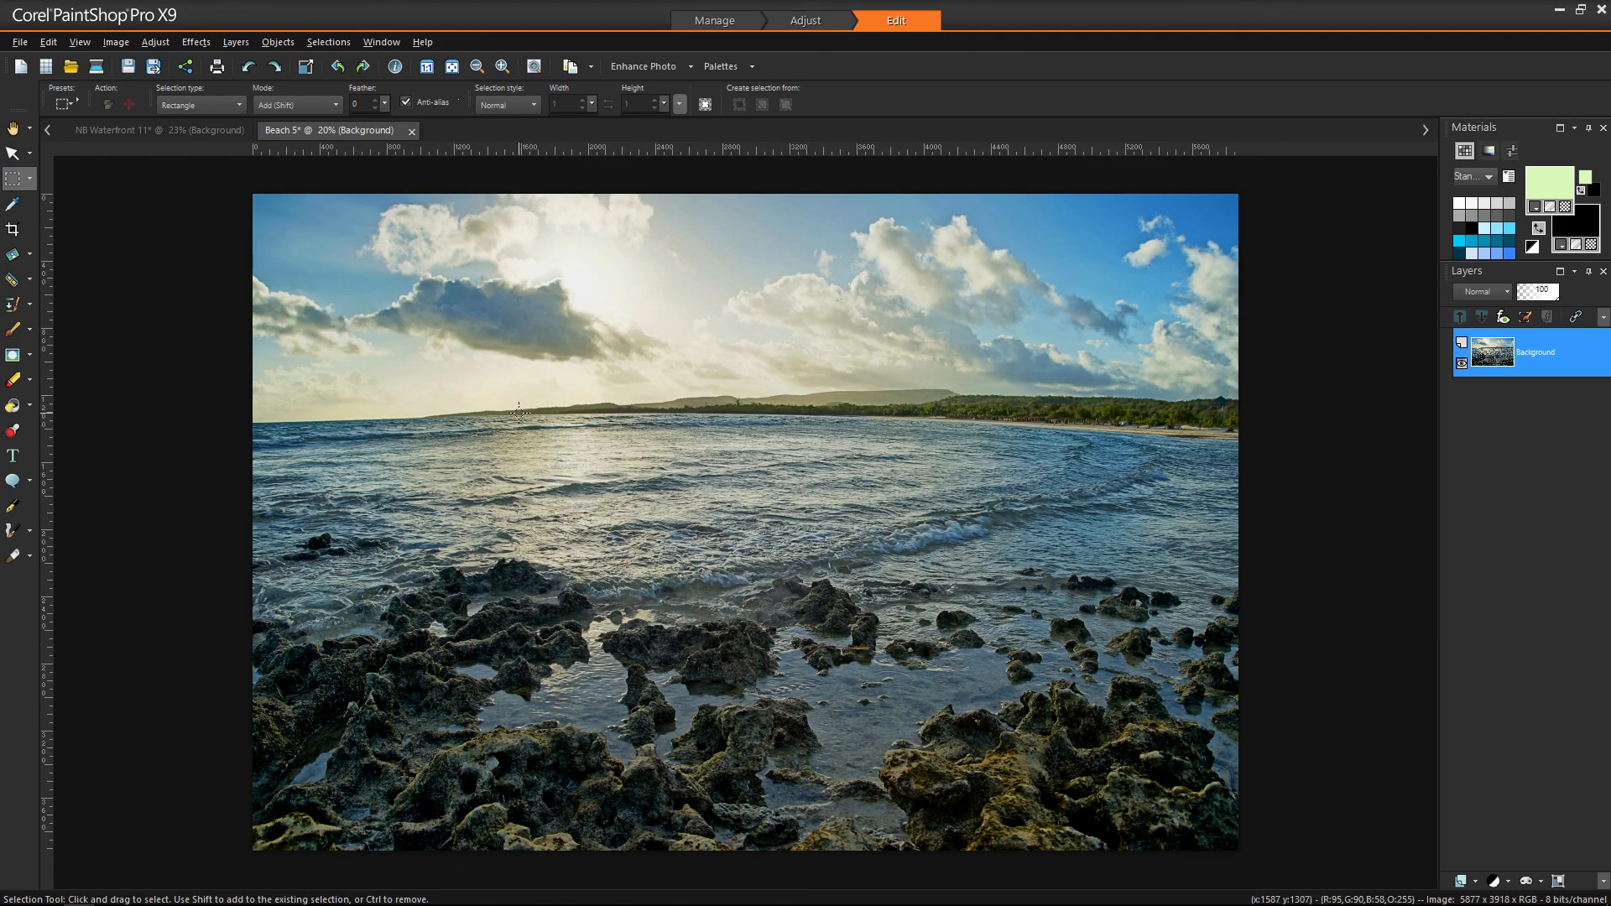
pyautogui.moveTo(551, 148); pyautogui.dragTo(592, 438)
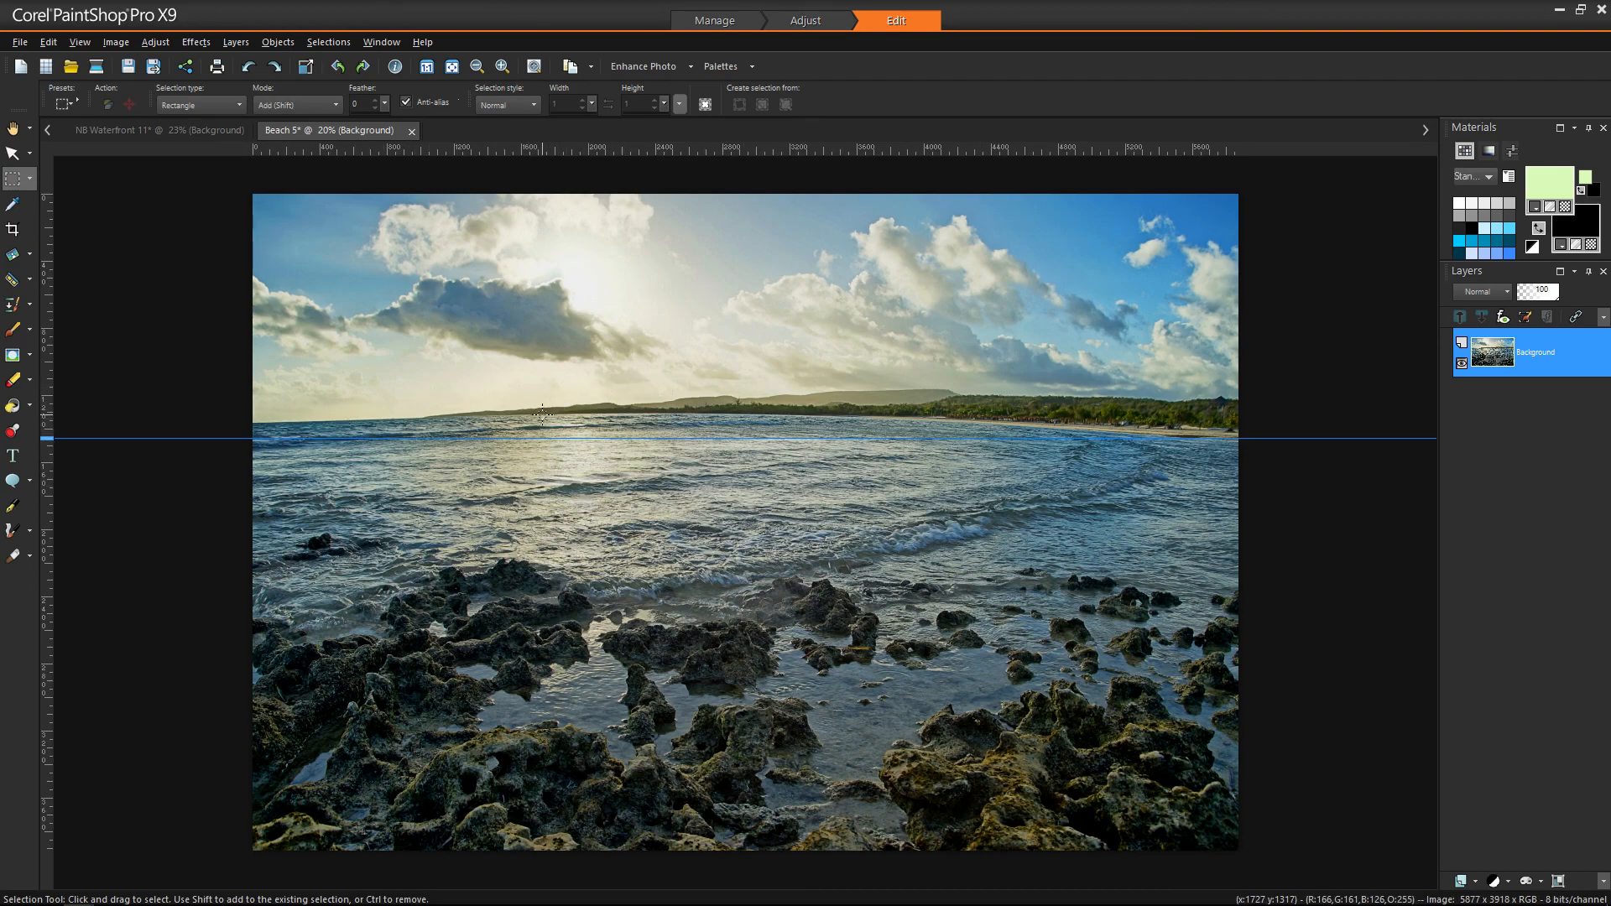
# Step: Try a Barrel Distortion Correction with a strength of 100 on the Beach 5 photo
pyautogui.click(158, 42)
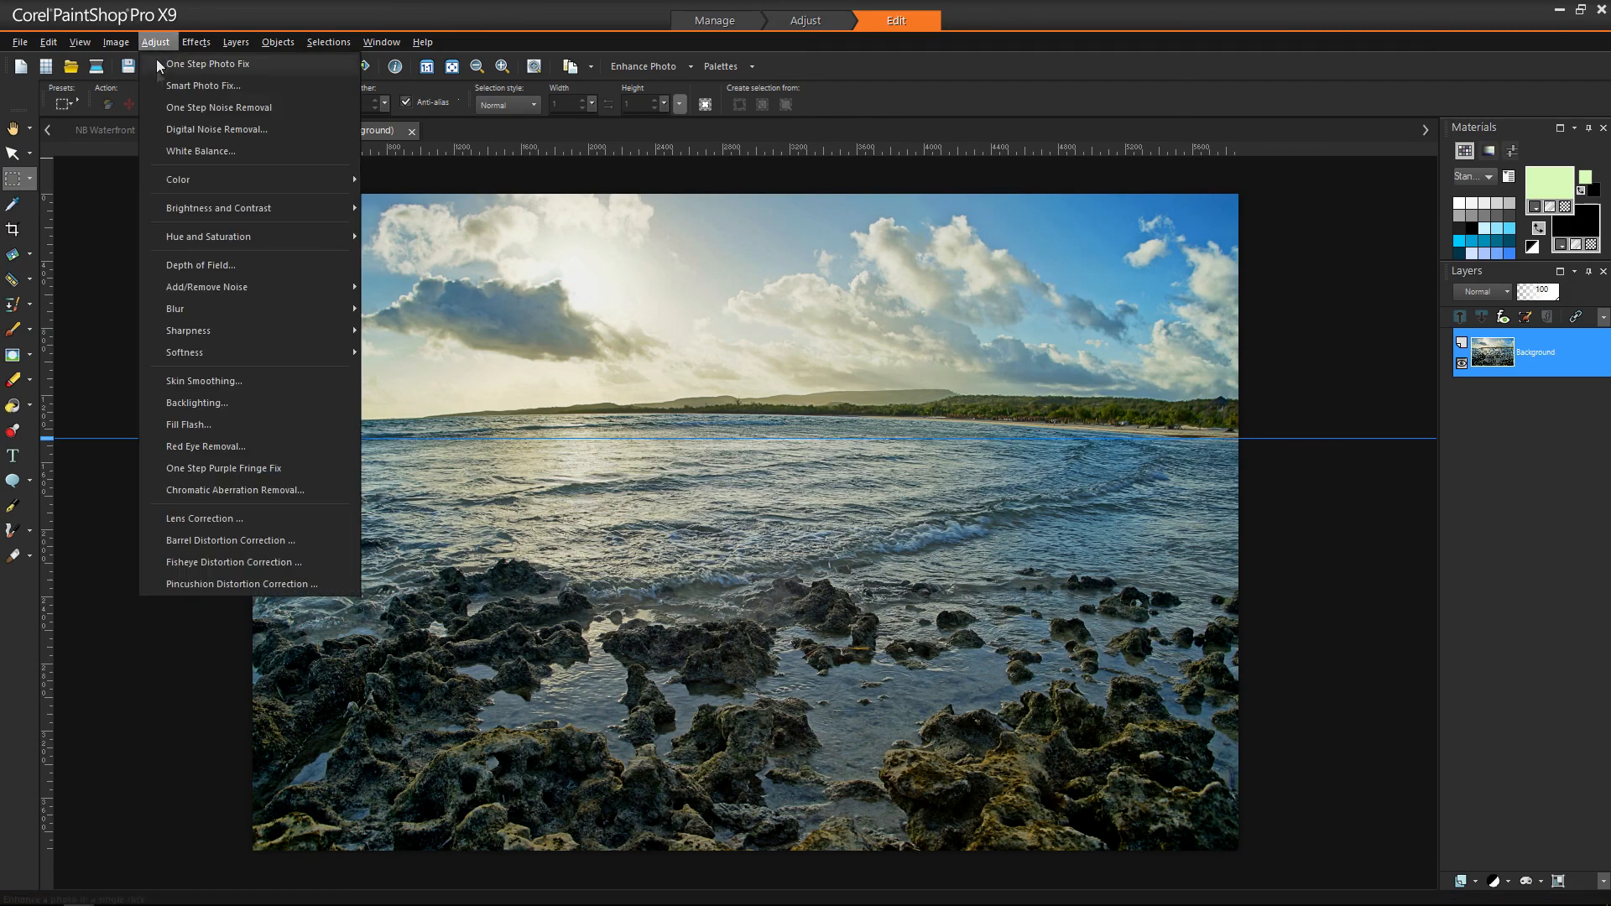
pyautogui.click(202, 541)
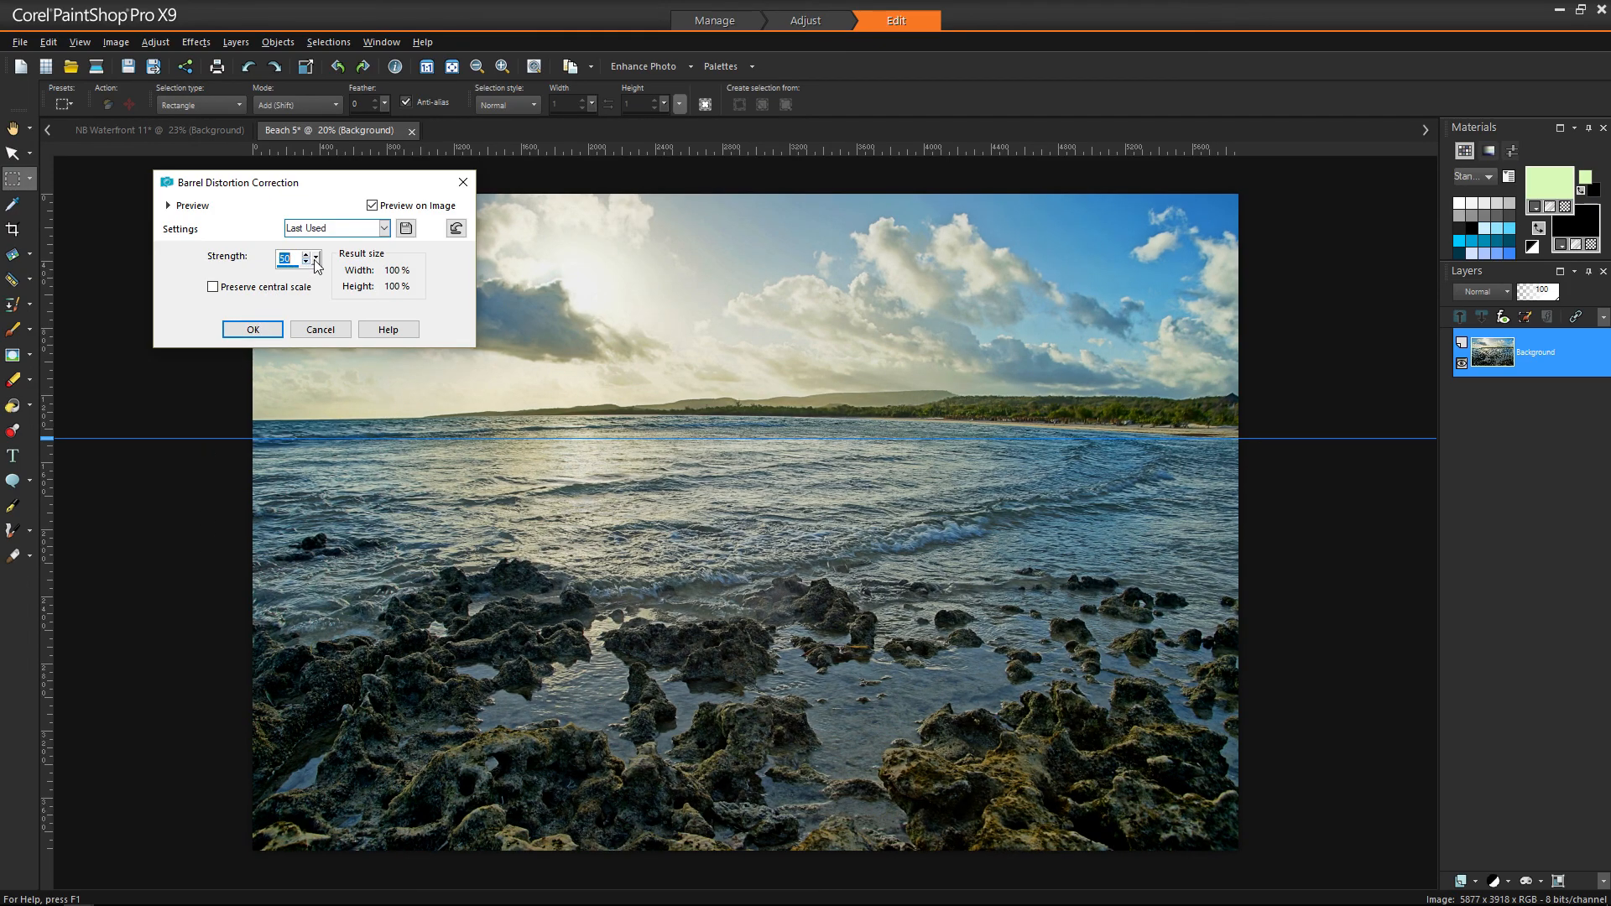
pyautogui.moveTo(315, 259); pyautogui.dragTo(358, 300)
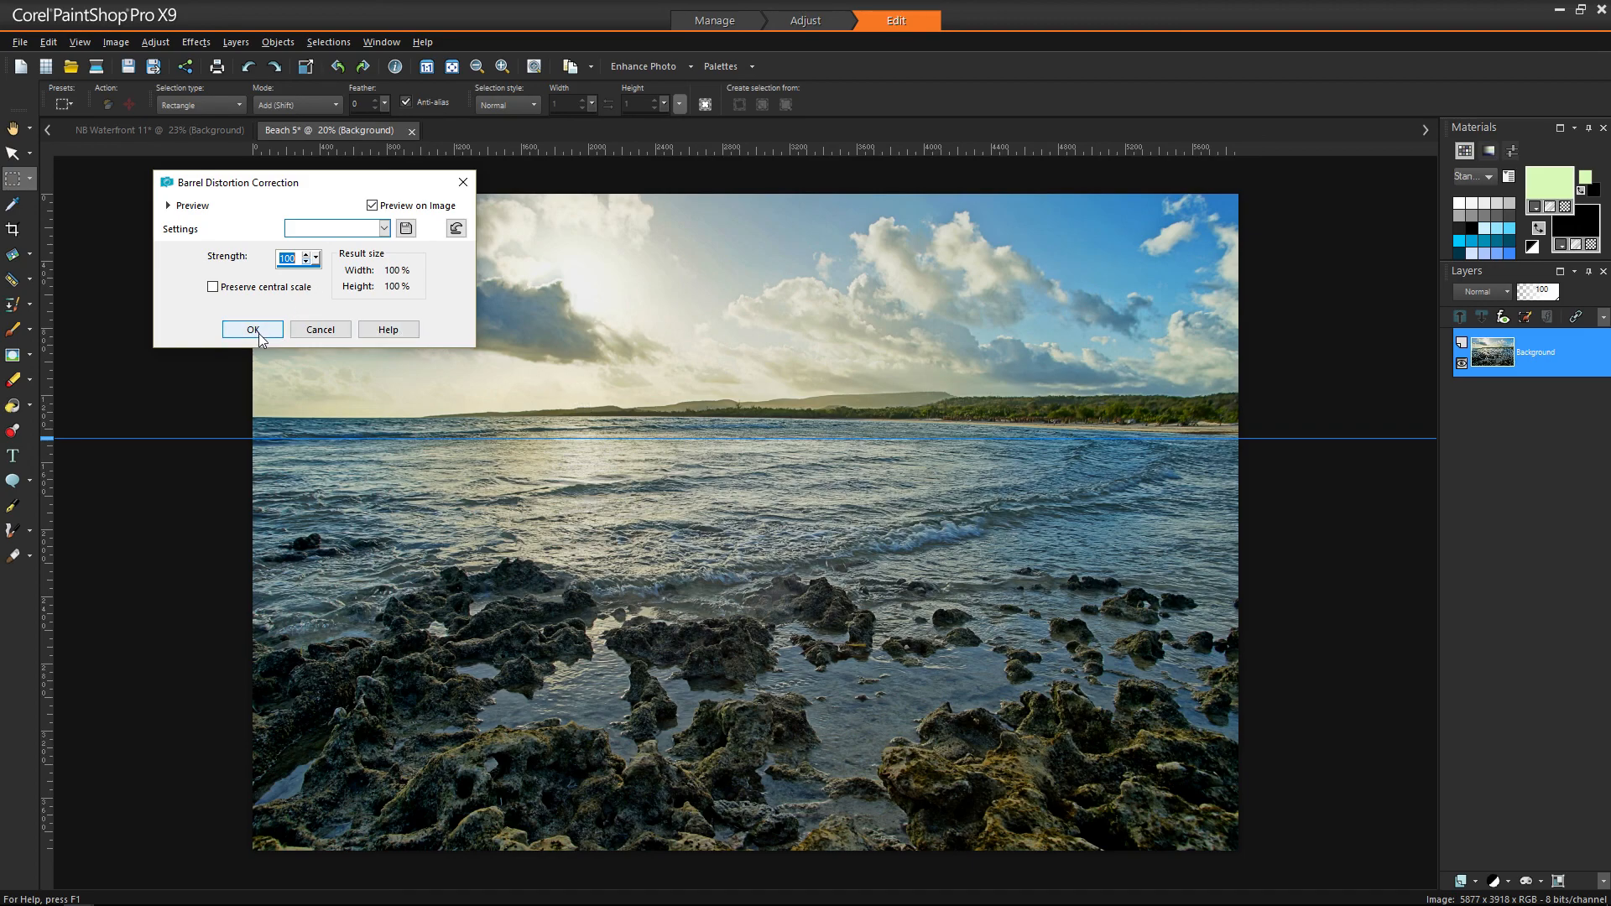
pyautogui.click(315, 330)
# Step: Apply Fisheye Distortion Correction to the Beach 5 photo, lowering the field of view until the curved horizon looks flat
pyautogui.click(155, 42)
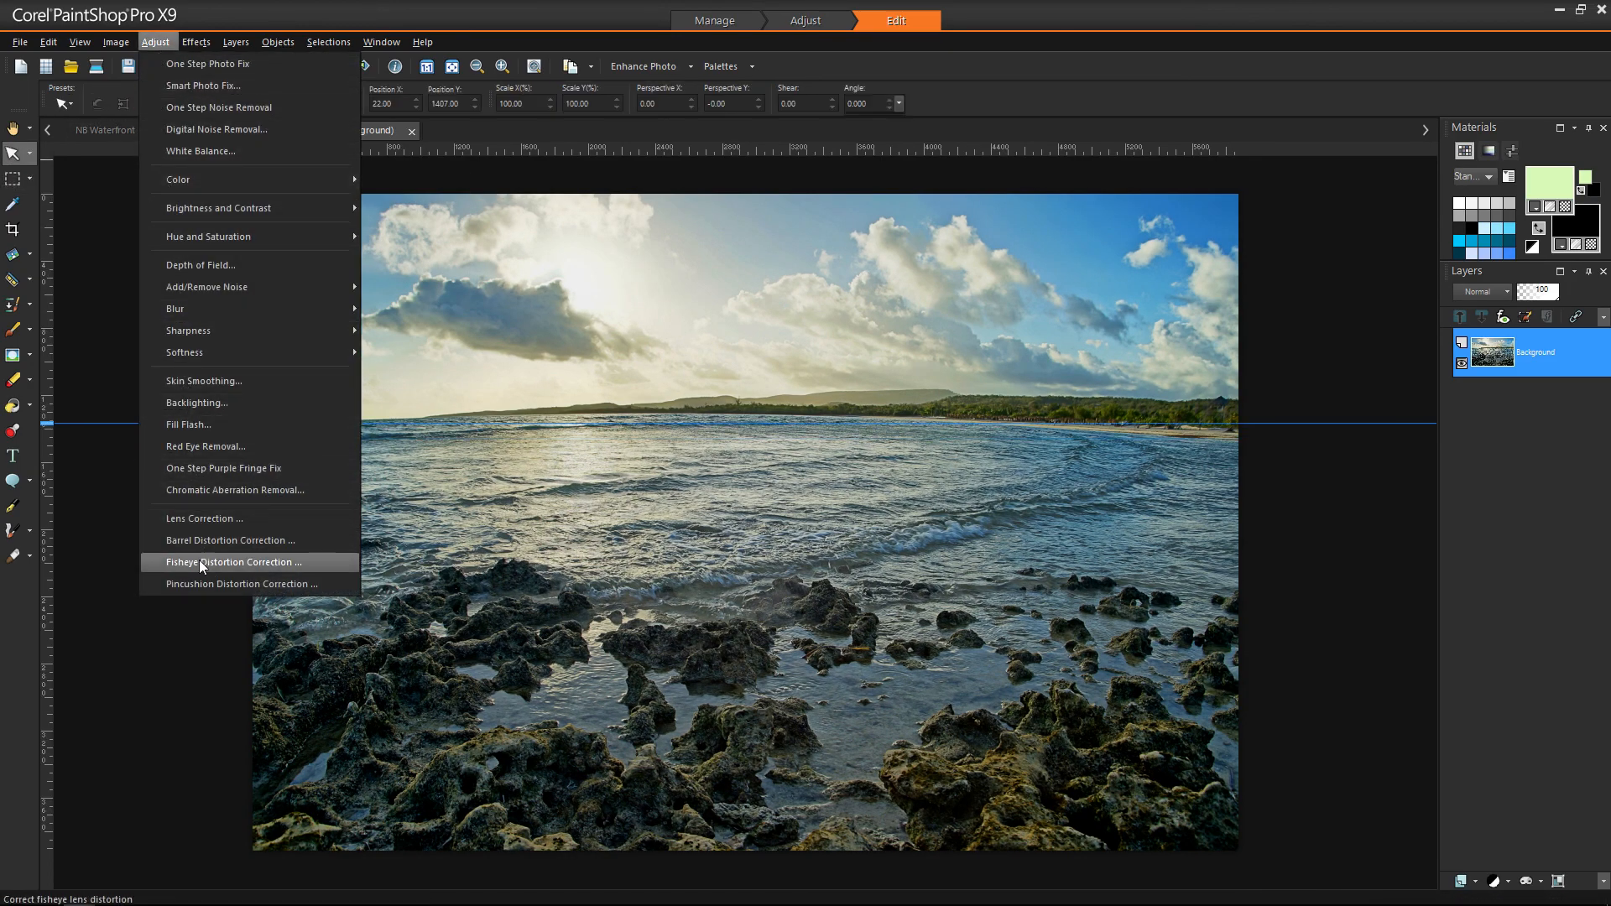
pyautogui.click(199, 560)
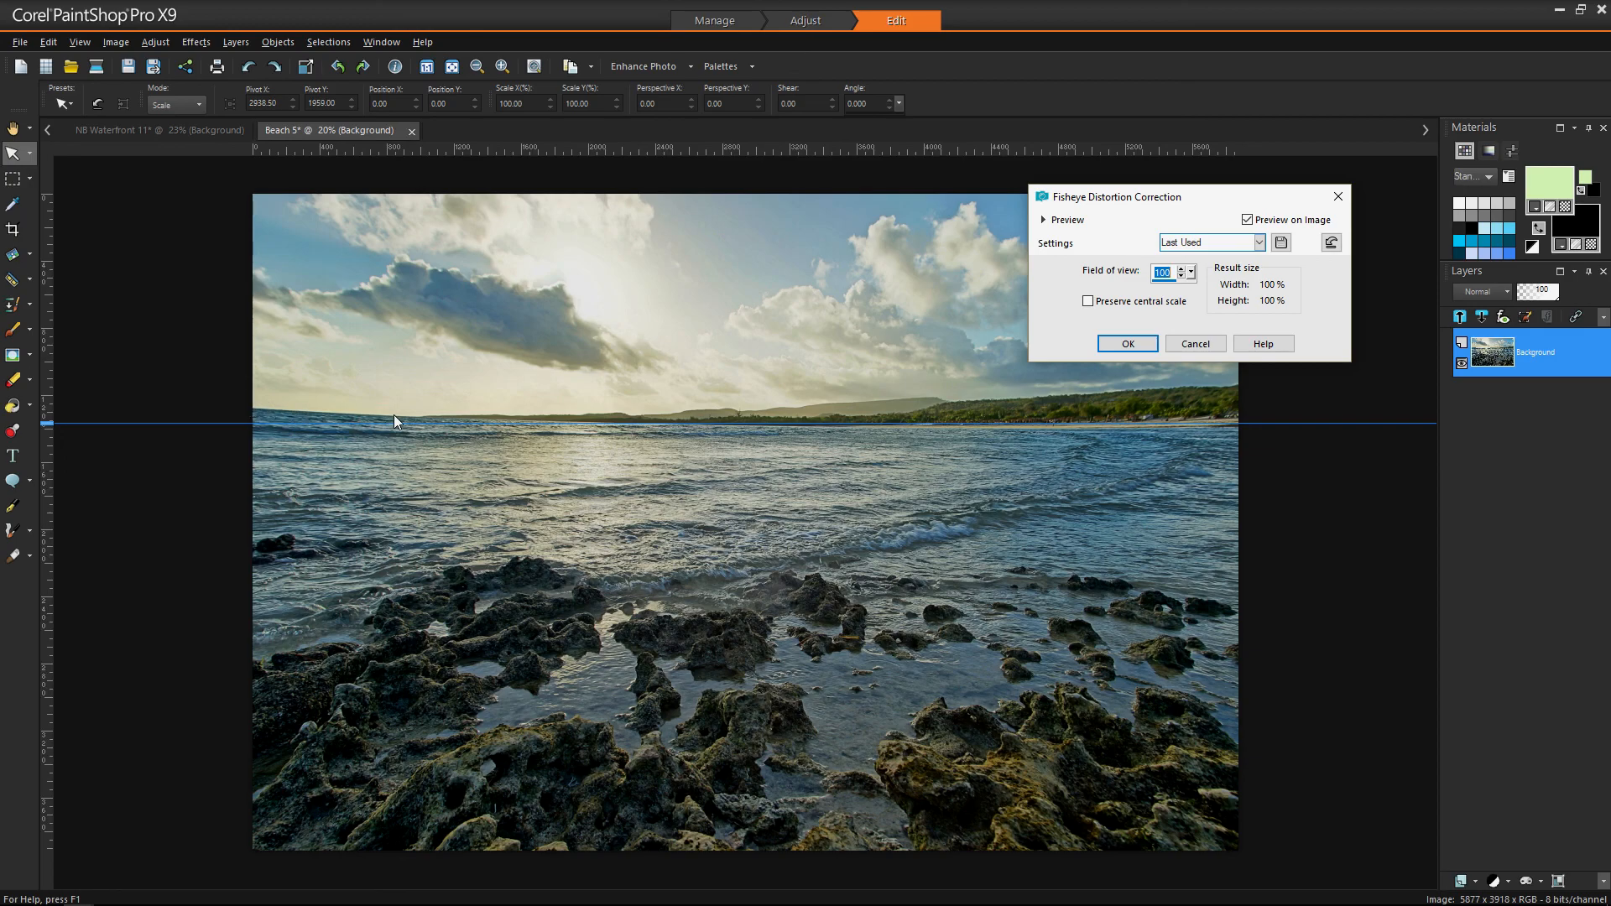
pyautogui.moveTo(1191, 272); pyautogui.dragTo(1177, 303)
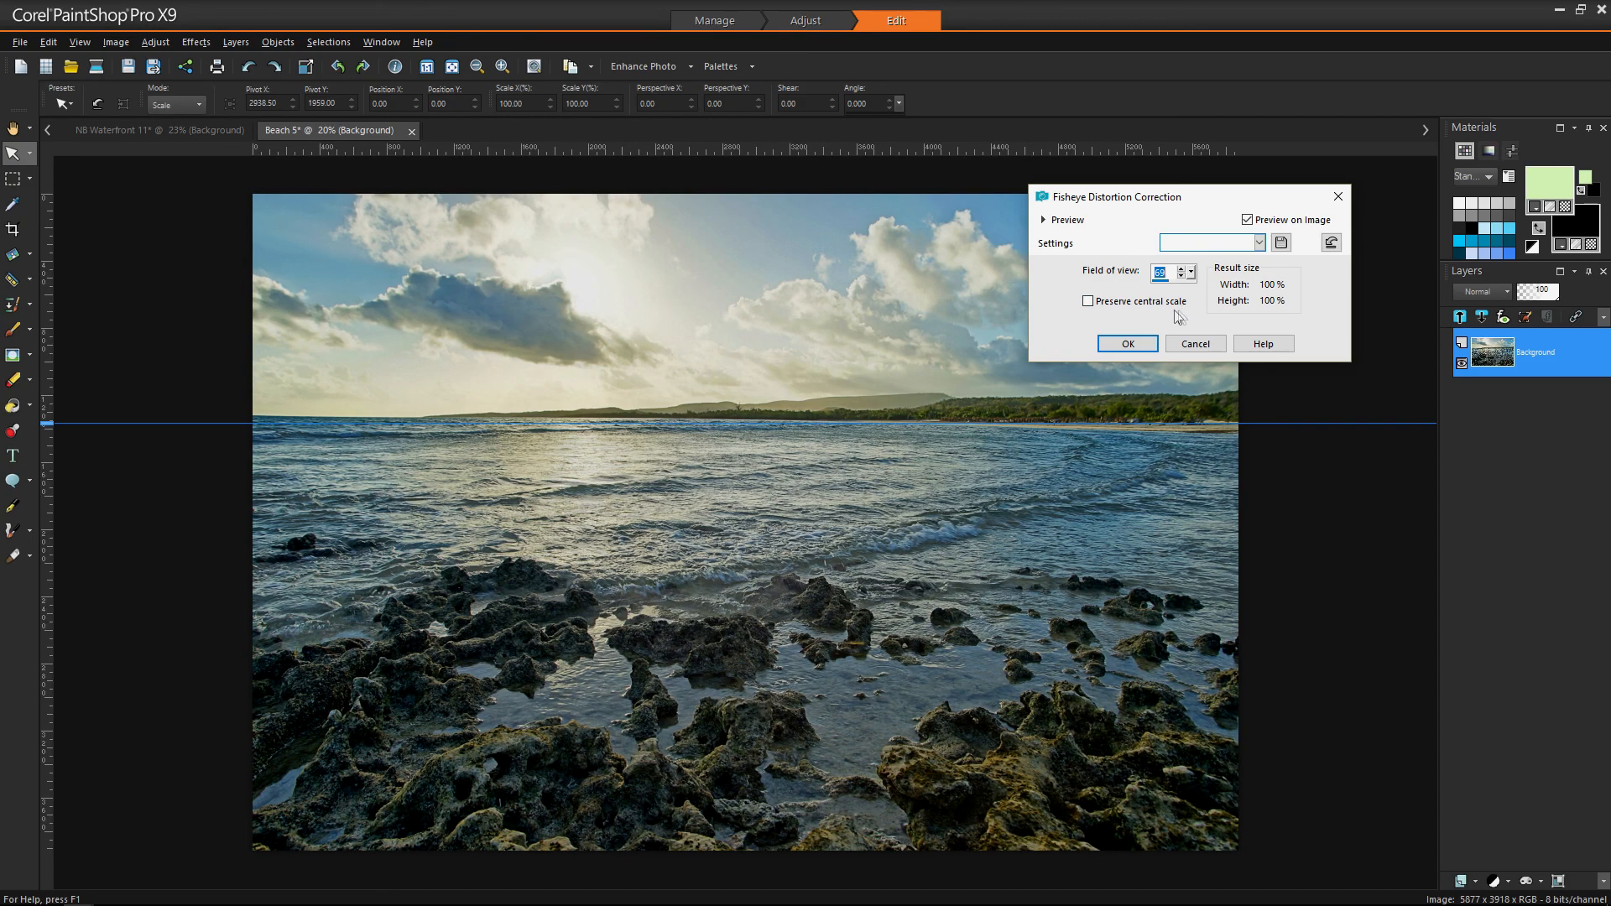
pyautogui.click(1127, 344)
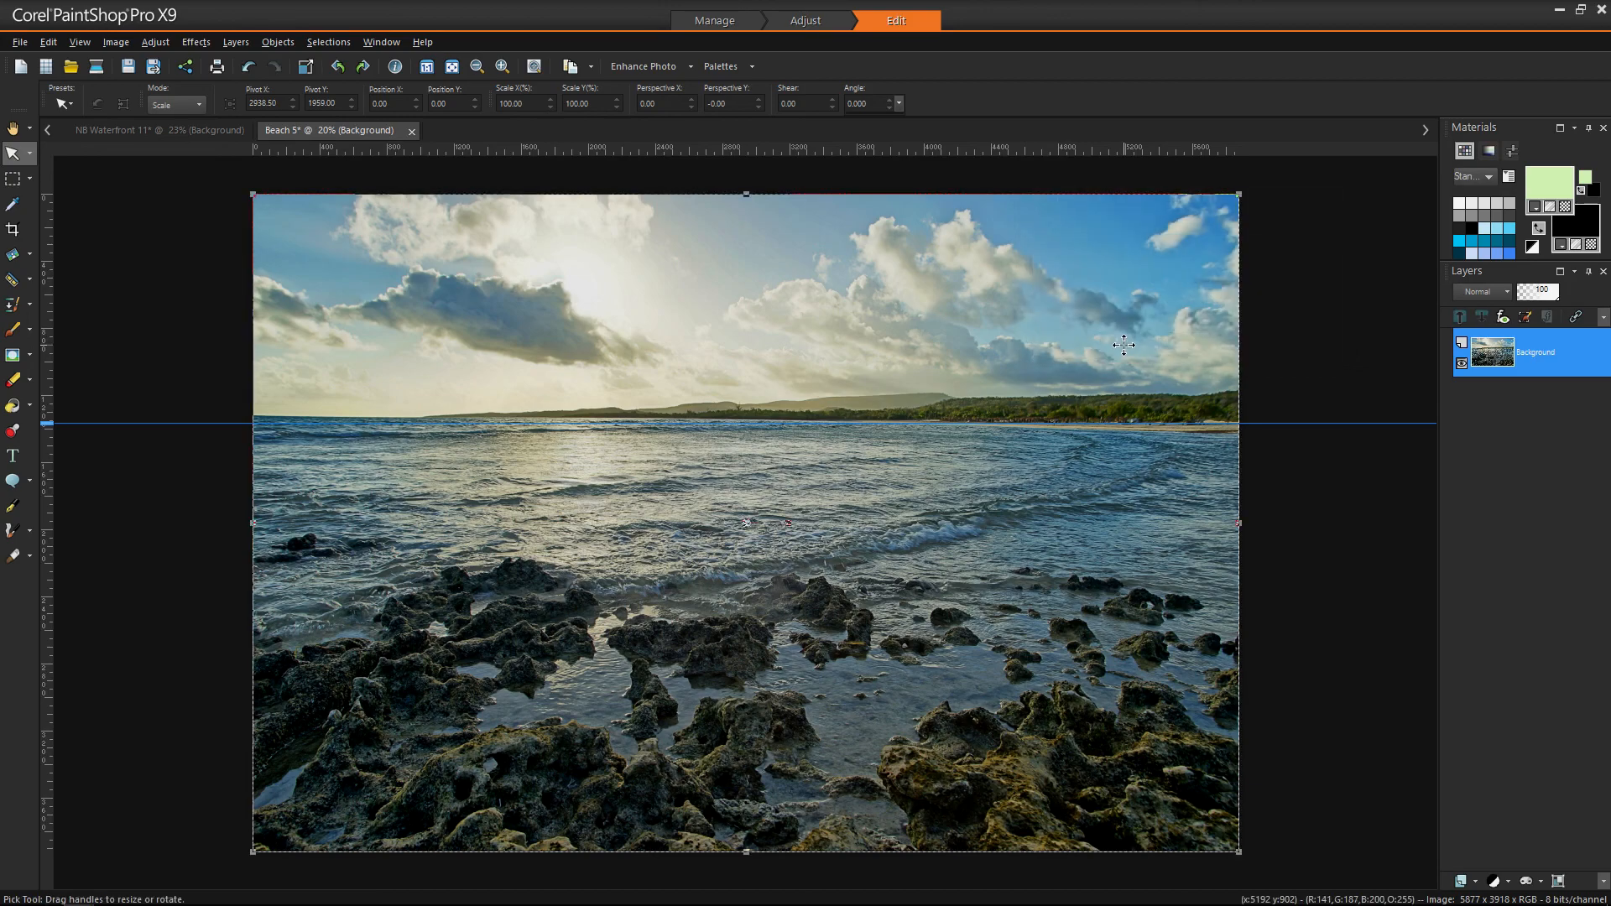
# Step: Straighten and crop the fisheye-corrected Beach 5 photo along its sea horizon
pyautogui.click(13, 254)
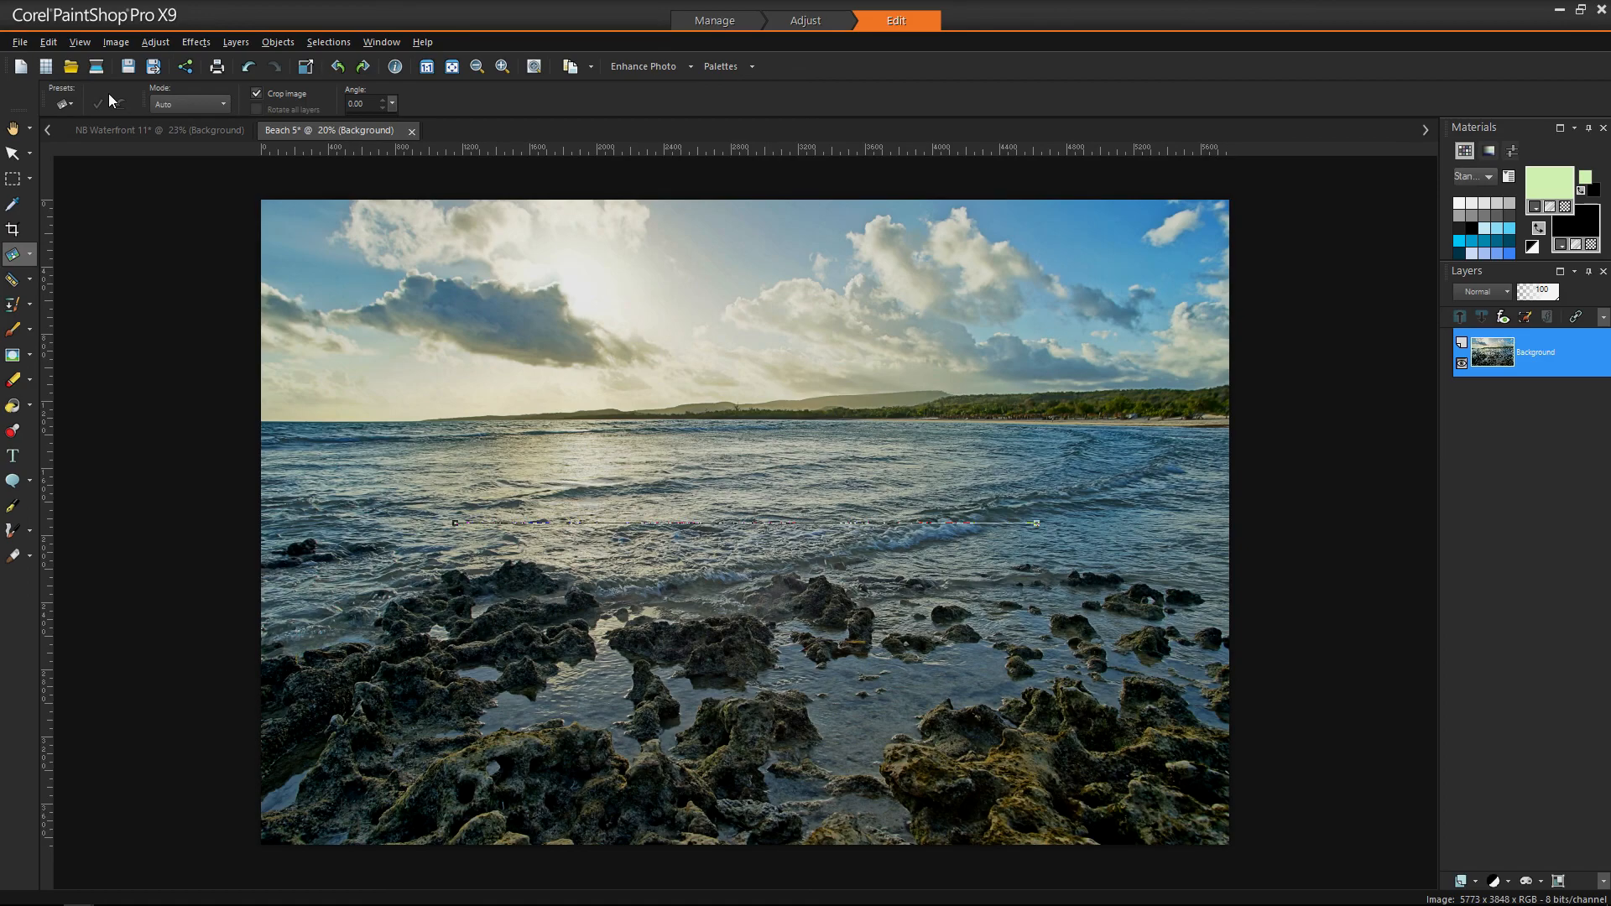